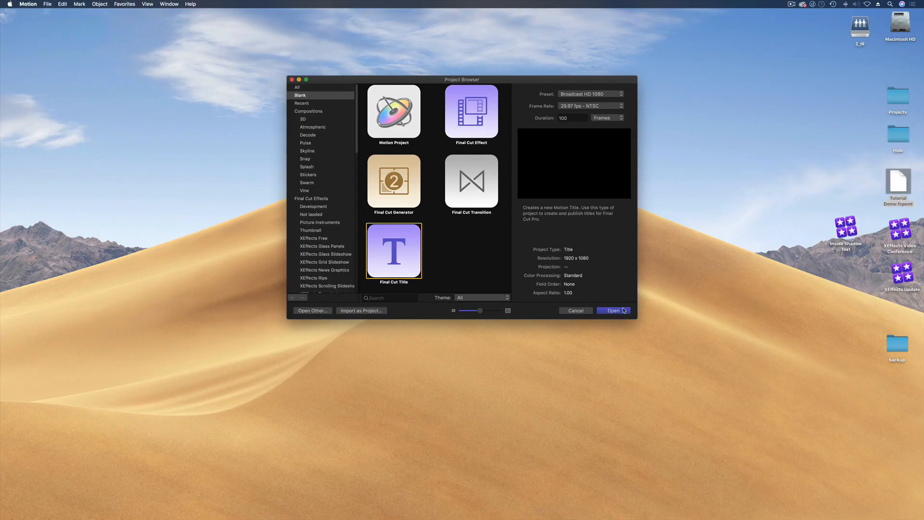
# Create a new Final Cut Title project and delete its placeholder text layer
pyautogui.click(690, 432)
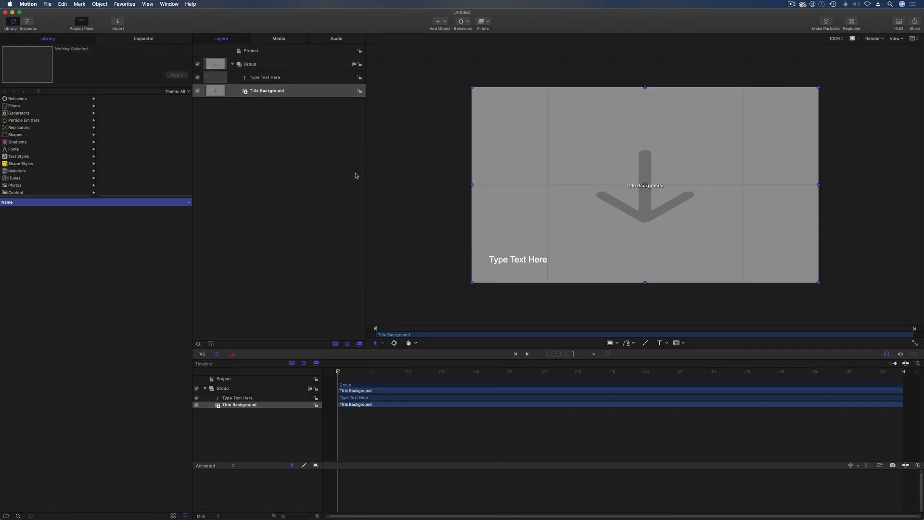
pyautogui.click(262, 79)
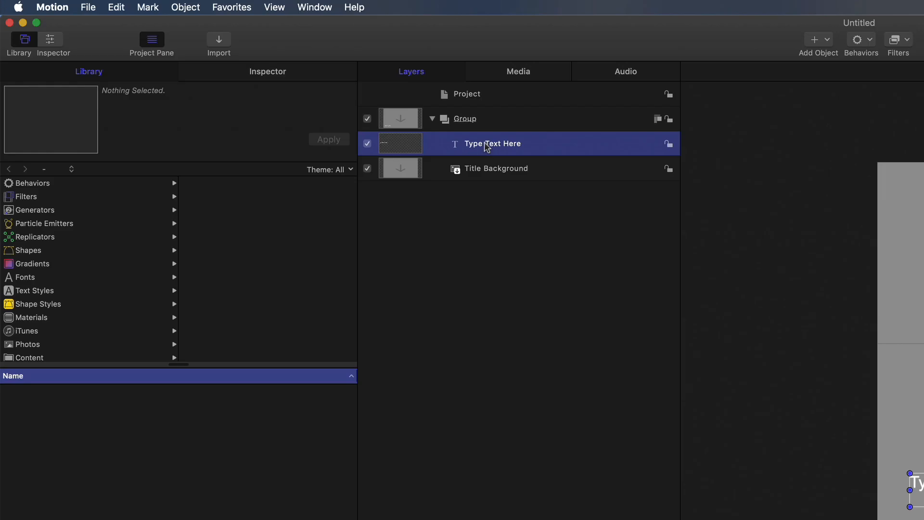
pyautogui.press('Delete')
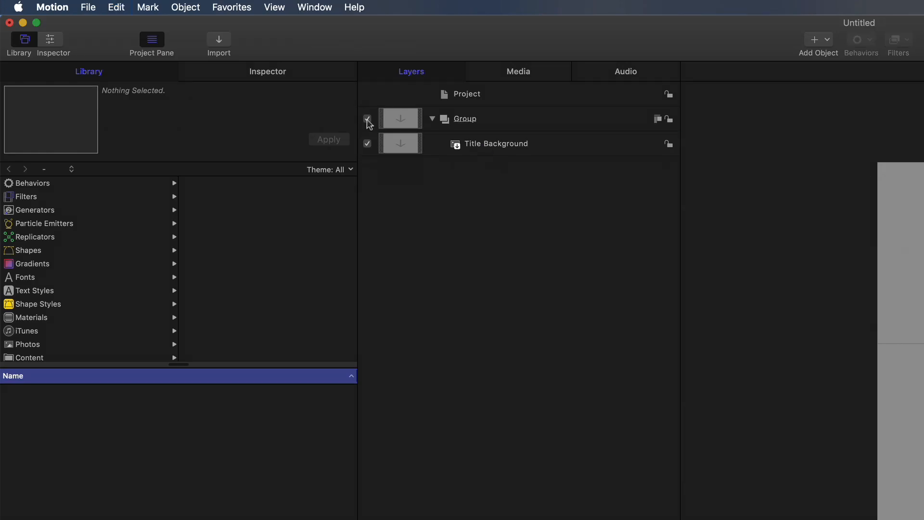
# Deactivate the Title Background layer and collapse the group that contains it
pyautogui.click(368, 144)
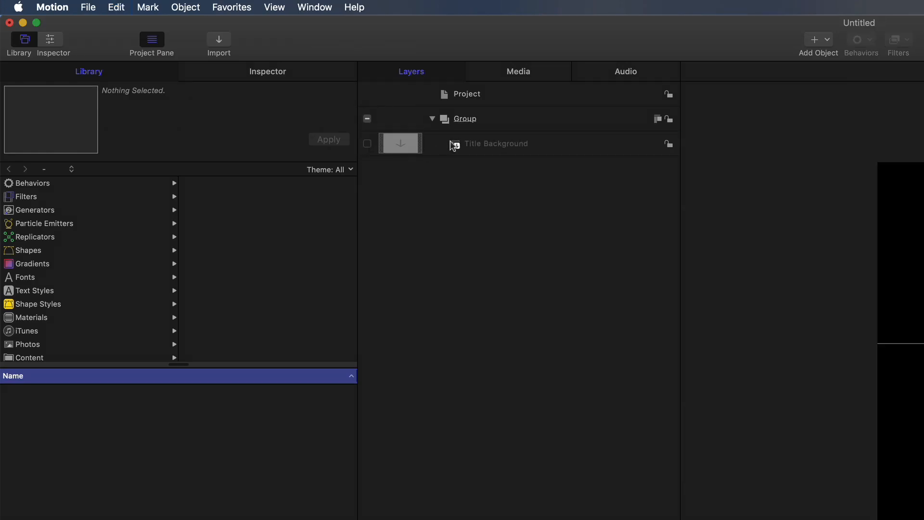
pyautogui.click(432, 118)
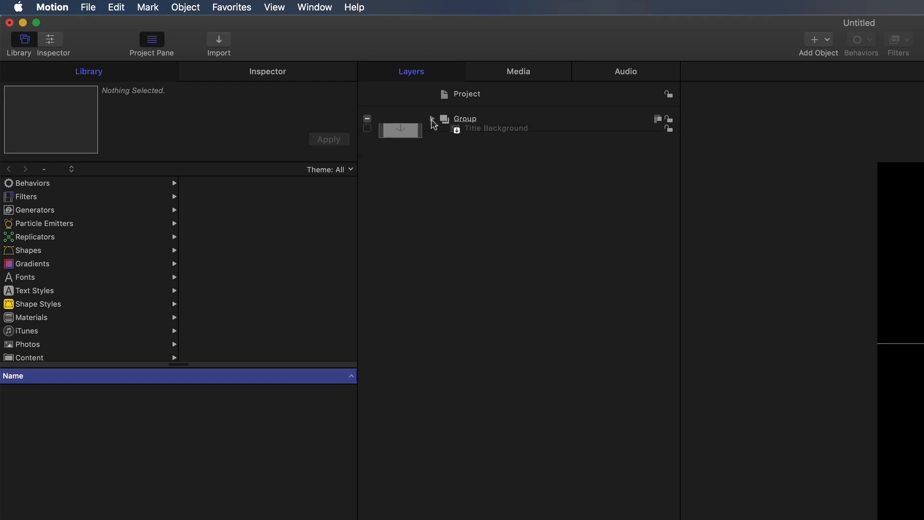
# Add a new group above the existing one and name it Foreground
pyautogui.rightClick(445, 180)
pyautogui.click(453, 185)
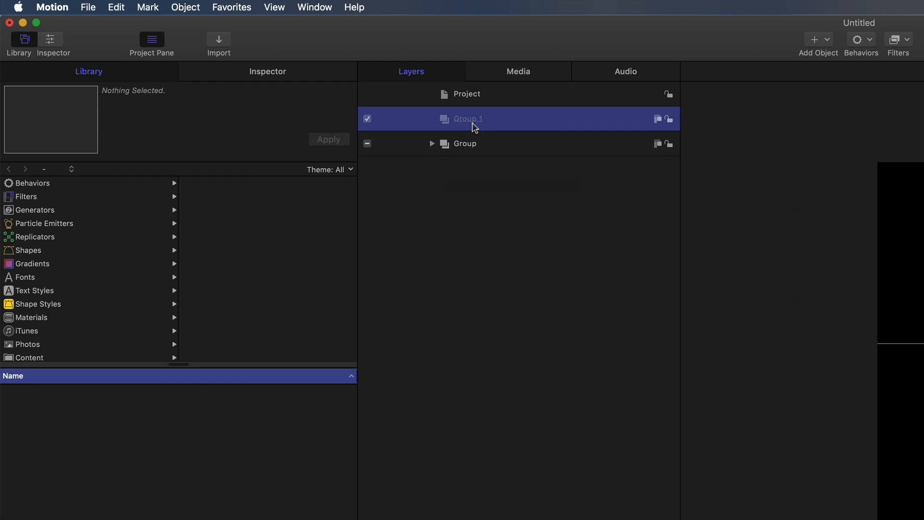
pyautogui.doubleClick(498, 119)
pyautogui.moveTo(498, 120); pyautogui.dragTo(417, 118)
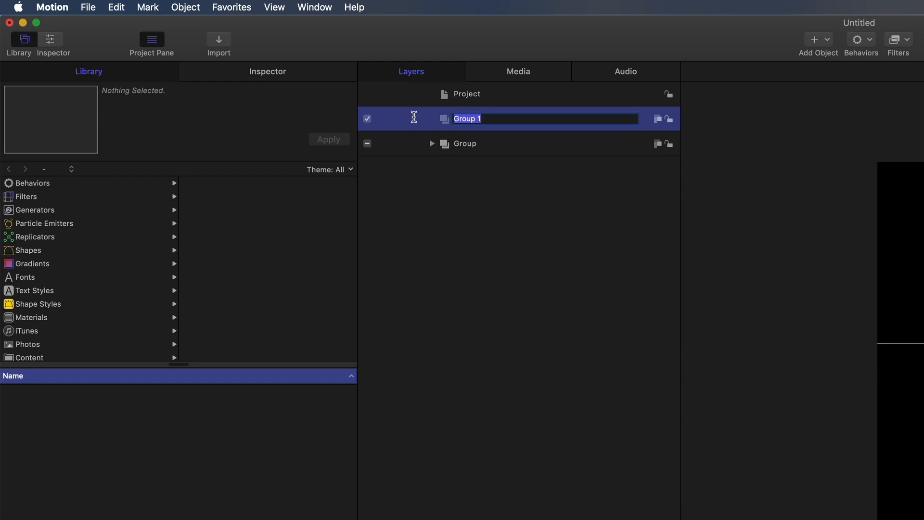
pyautogui.write('Foreground')
pyautogui.press('Return')
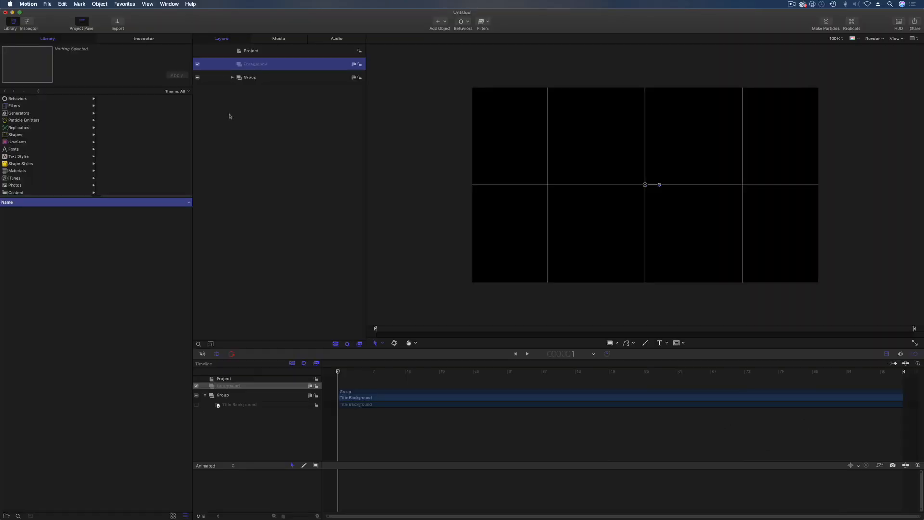
pyautogui.click(229, 116)
# Add a Color Solid generator to the Foreground group
pyautogui.click(227, 68)
pyautogui.click(23, 114)
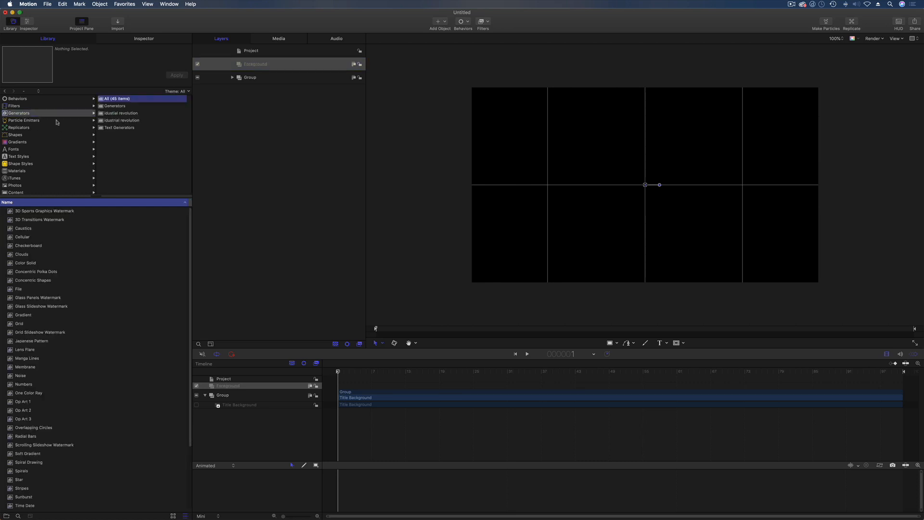
pyautogui.click(114, 106)
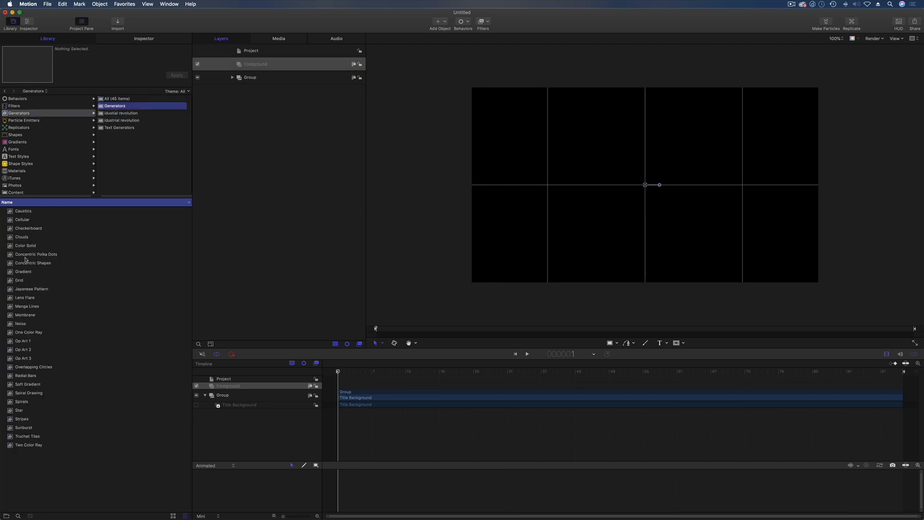
pyautogui.moveTo(11, 245); pyautogui.dragTo(279, 68)
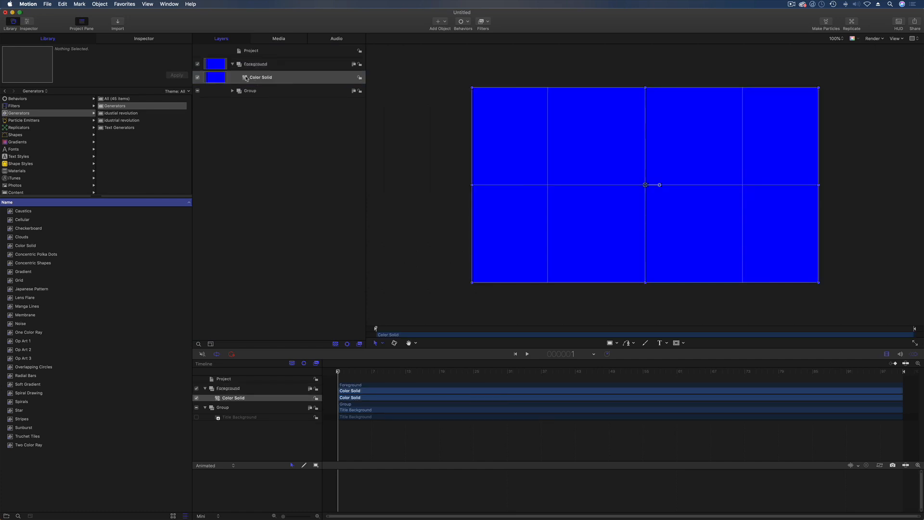
# Publish the Color parameter of the Color Solid generator
pyautogui.click(144, 39)
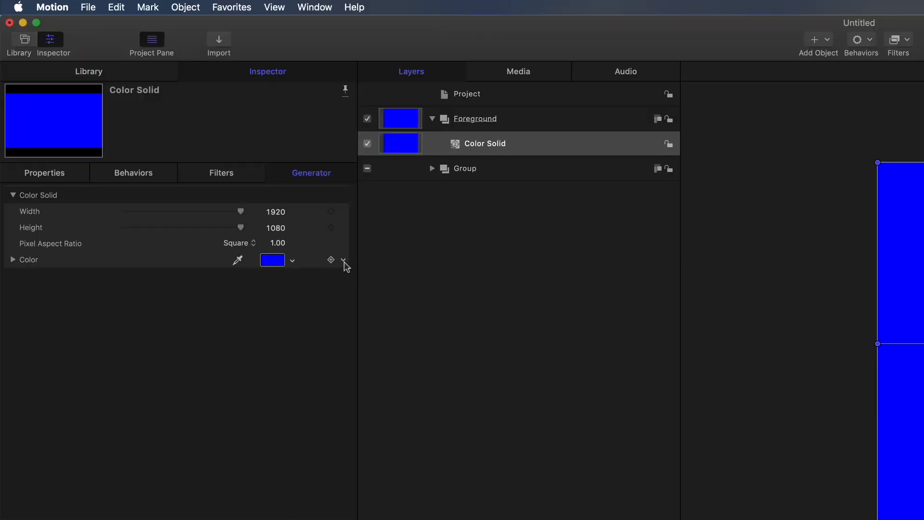
pyautogui.click(343, 260)
pyautogui.click(389, 432)
# Rename the project's published Color parameter to Foreground Colour
pyautogui.click(515, 98)
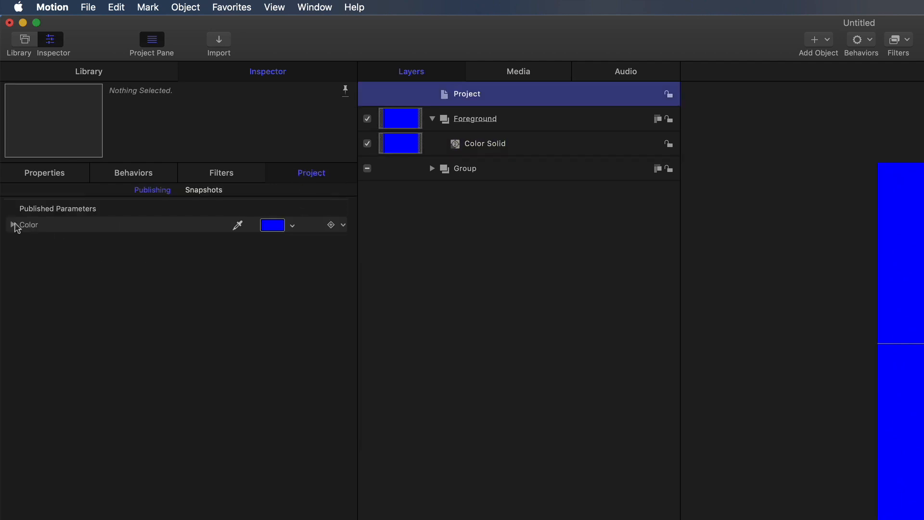
pyautogui.doubleClick(20, 226)
pyautogui.click(20, 227)
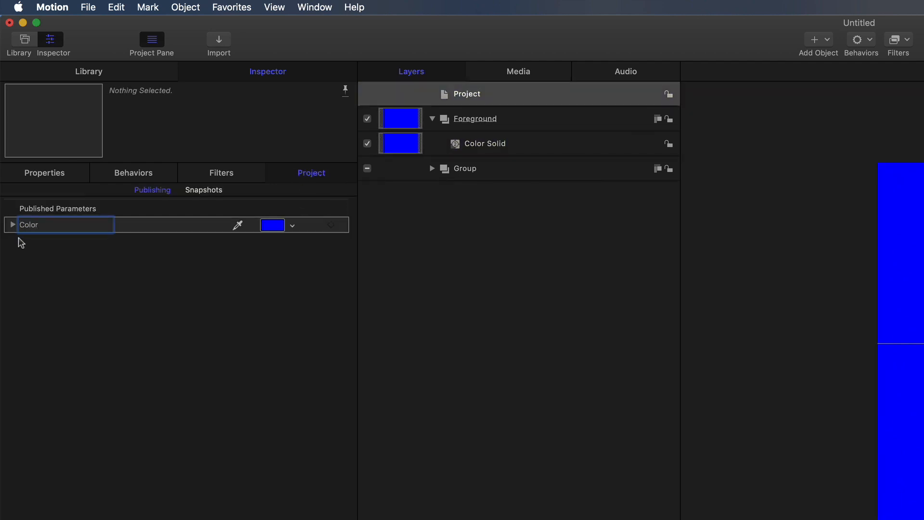
pyautogui.write('Foreground colour')
pyautogui.press('Delete')
pyautogui.press('Delete')
pyautogui.press('Delete')
pyautogui.press('Delete')
pyautogui.press('Left')
pyautogui.press('Left')
pyautogui.press('Left')
pyautogui.press('Left')
pyautogui.press('Left')
pyautogui.press('Left')
pyautogui.press('Delete')
pyautogui.write('C')
pyautogui.press('Return')
pyautogui.click(498, 260)
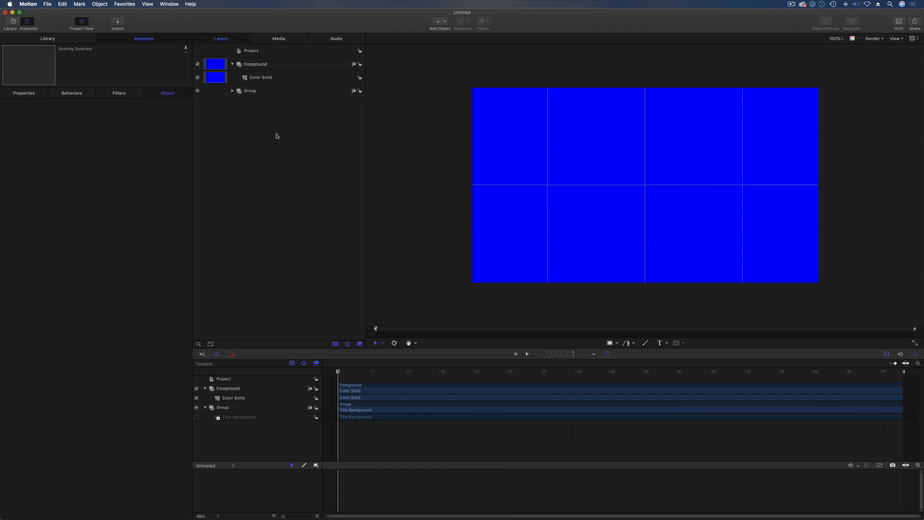
# Add a new group above Foreground and name it Text
pyautogui.rightClick(247, 151)
pyautogui.click(257, 151)
pyautogui.doubleClick(250, 65)
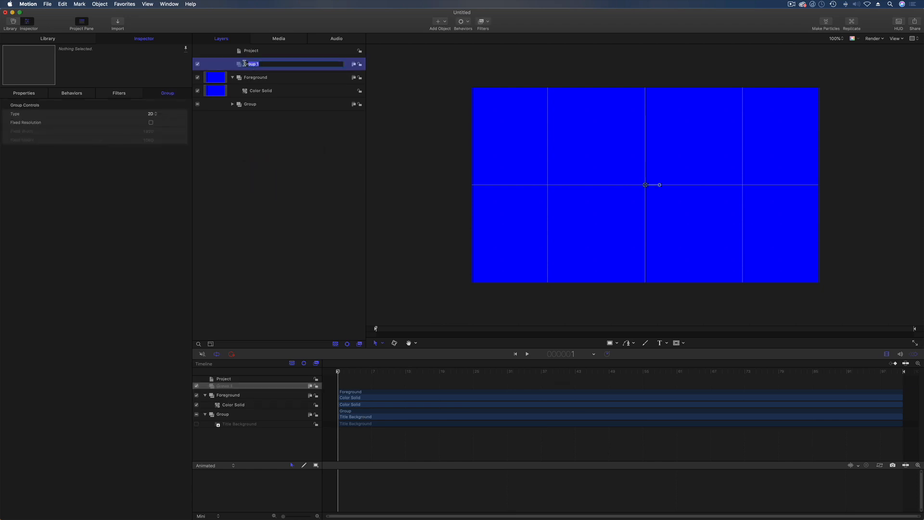
pyautogui.write('Text')
pyautogui.press('Return')
pyautogui.click(243, 135)
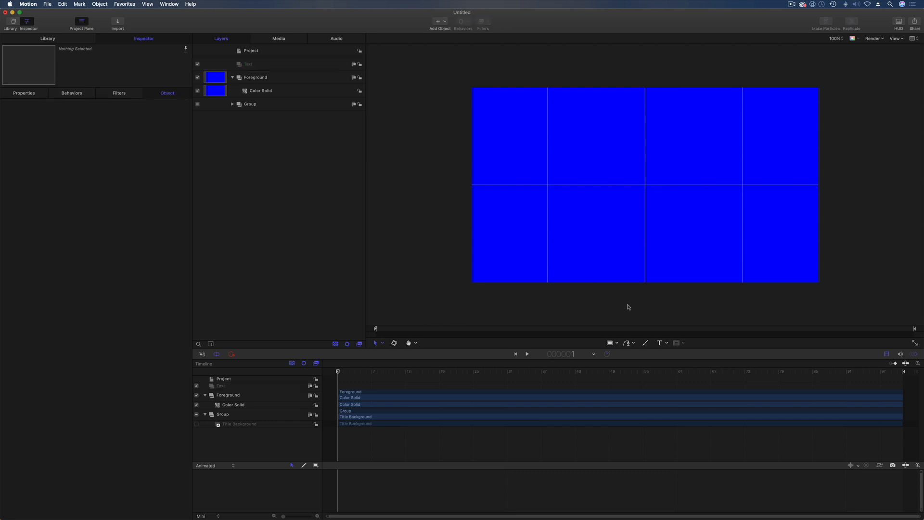
# Add a text object reading TEXT HERE near the canvas center, inside the Text group
pyautogui.click(631, 185)
pyautogui.write('TEXT HER')
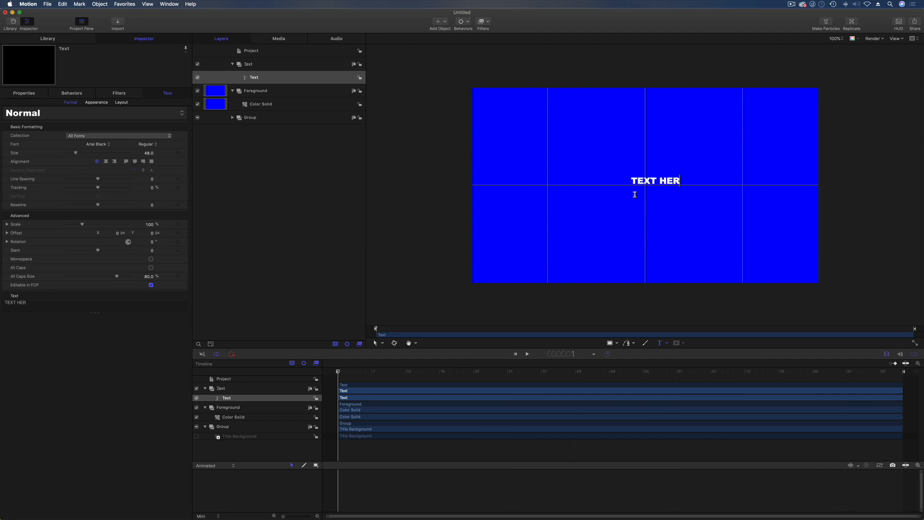
pyautogui.write('E')
# Set the TEXT HERE object's position to X 0 px and Y 0 px
pyautogui.click(147, 144)
pyautogui.click(147, 145)
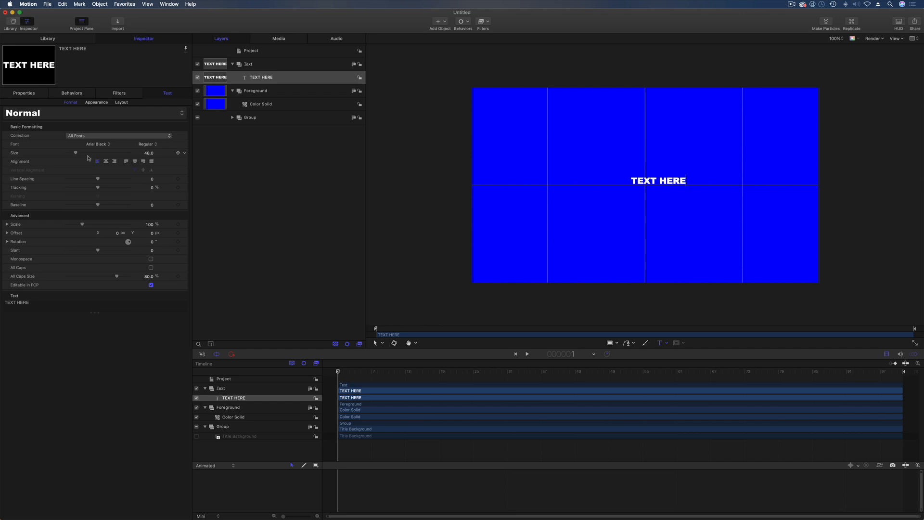
pyautogui.click(25, 94)
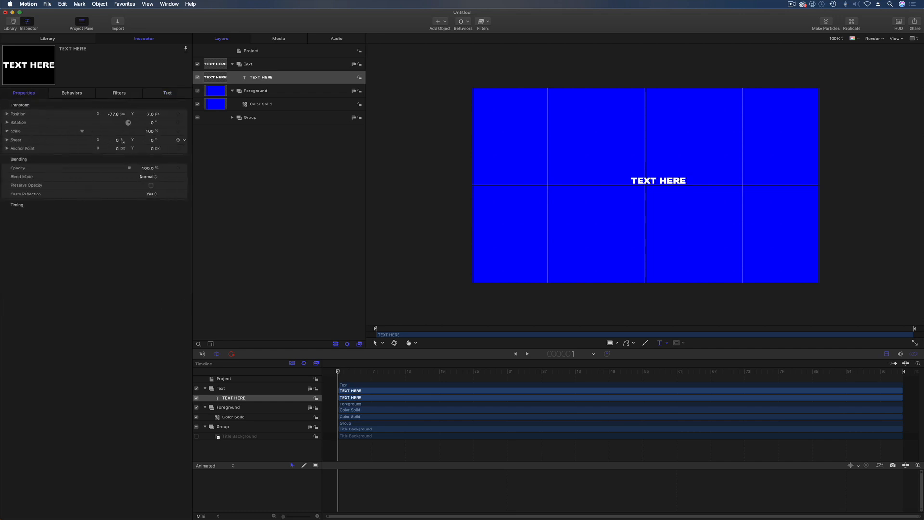
pyautogui.click(115, 116)
pyautogui.write('0')
pyautogui.press('Tab')
pyautogui.write('0')
pyautogui.press('Tab')
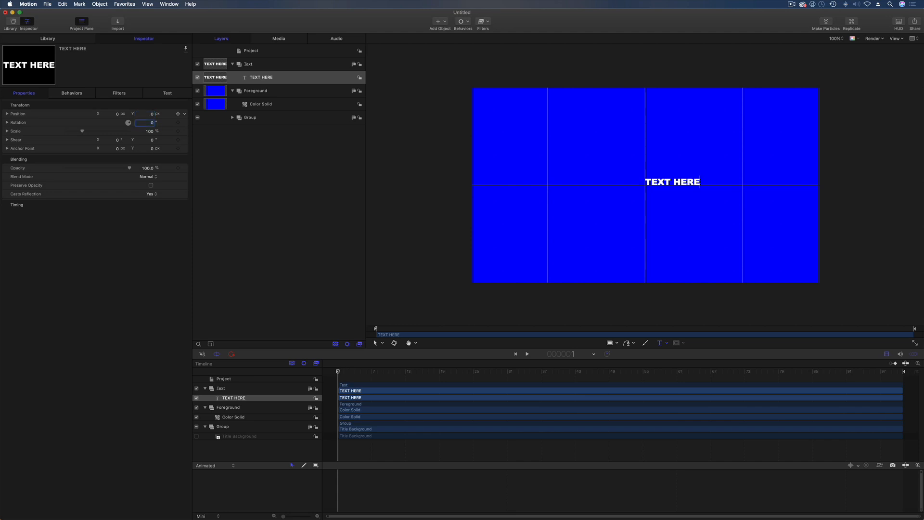
# Center-align the TEXT HERE object and break its wording into two lines, TEXT above HERE
pyautogui.click(267, 79)
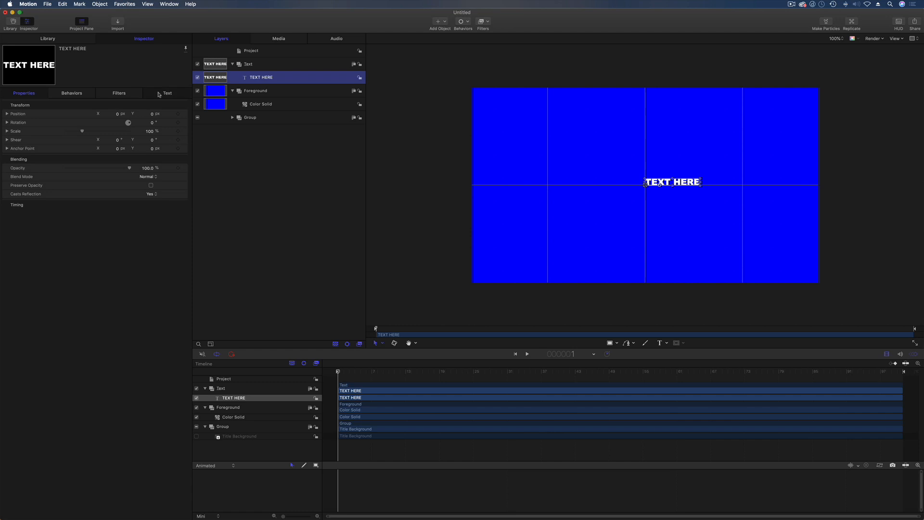
pyautogui.click(159, 94)
pyautogui.click(107, 162)
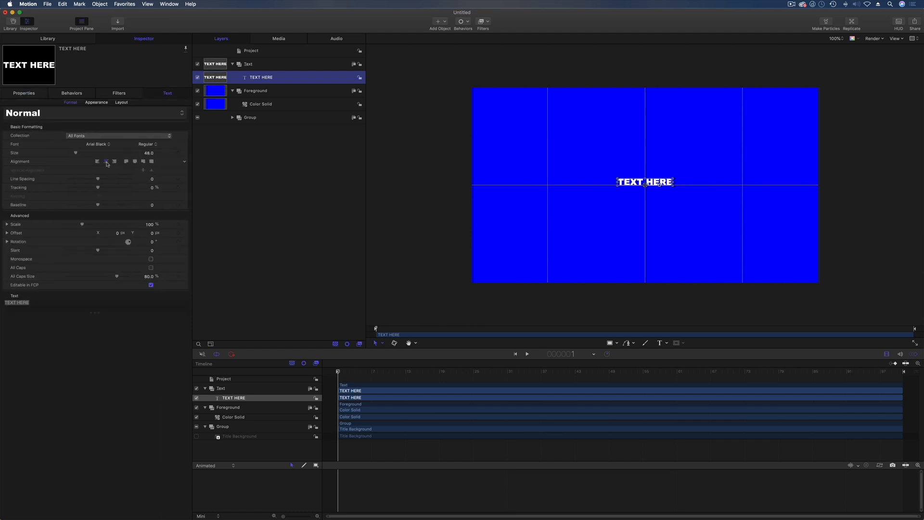
pyautogui.click(19, 302)
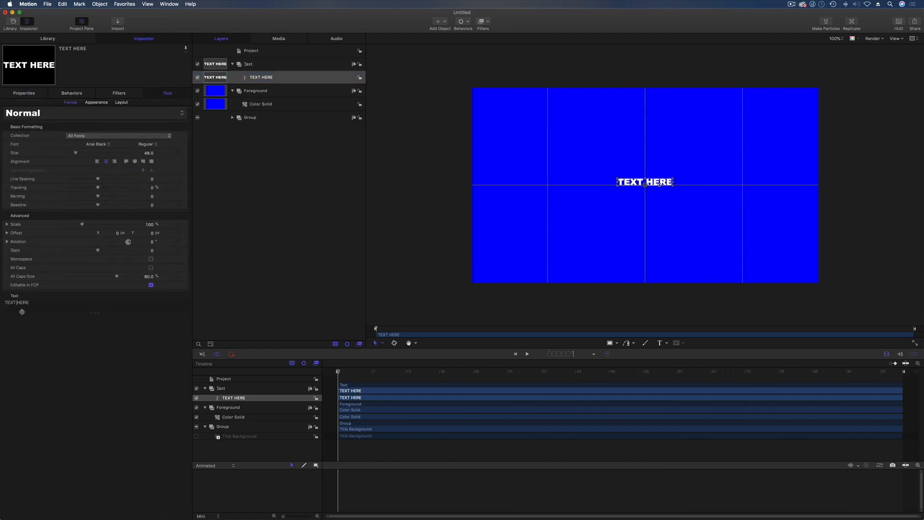
pyautogui.press('Return')
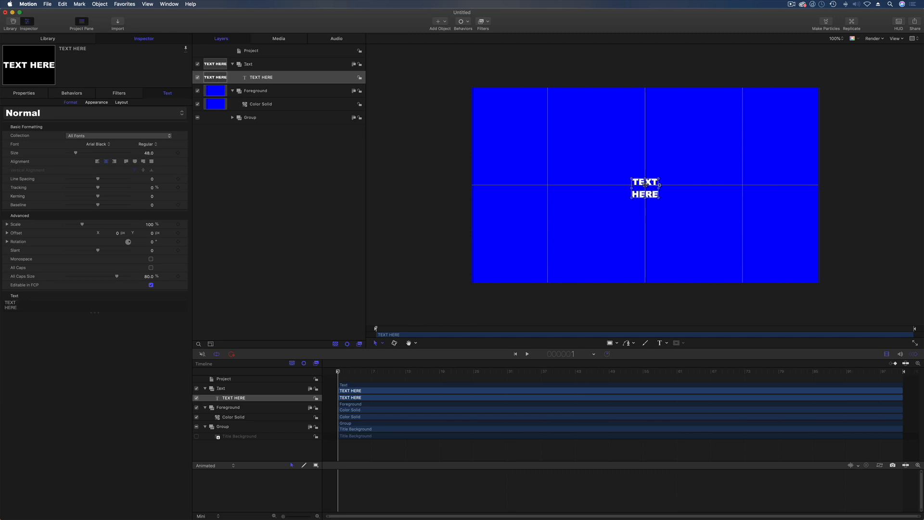
# Enlarge the two-line text to size 371 and tighten its line spacing so the lines sit close together
pyautogui.moveTo(81, 154); pyautogui.dragTo(148, 153)
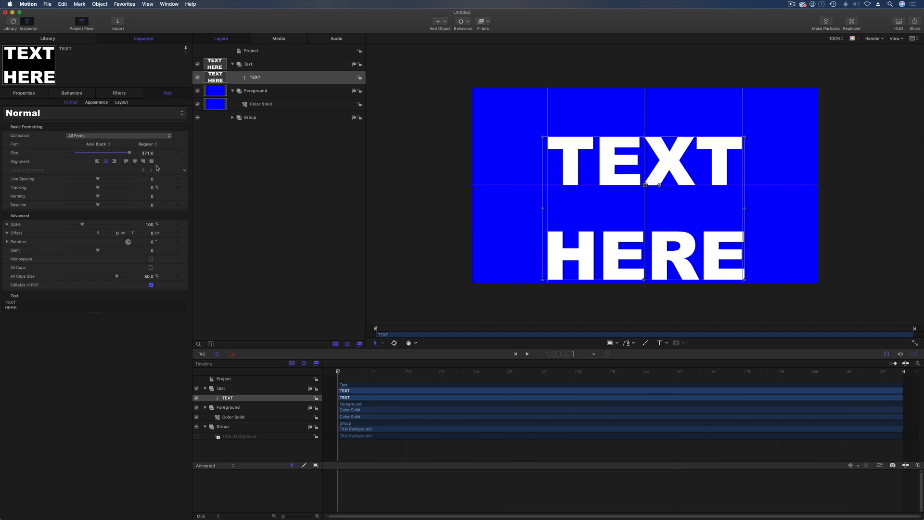
pyautogui.moveTo(153, 179); pyautogui.dragTo(153, 179)
pyautogui.click(298, 207)
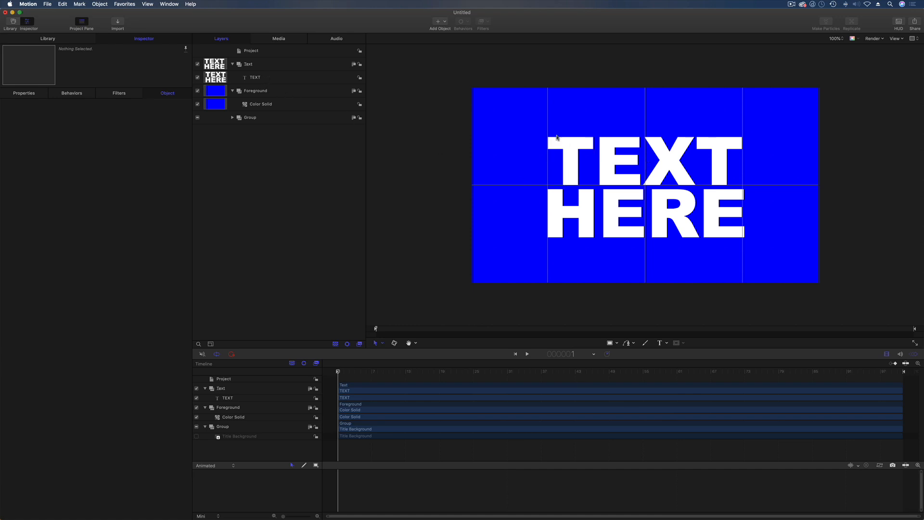
# Try a drop shadow on the Text group with 100% opacity and a distance of 32
pyautogui.click(273, 64)
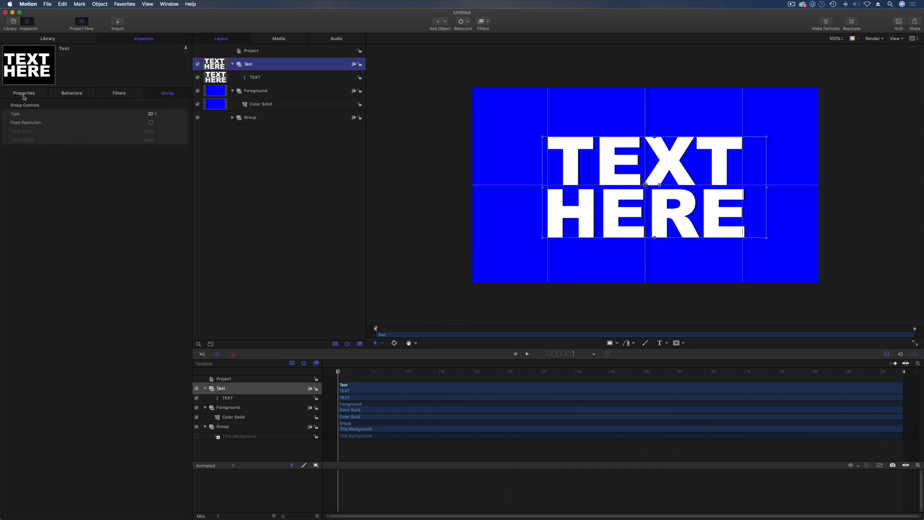
pyautogui.click(6, 205)
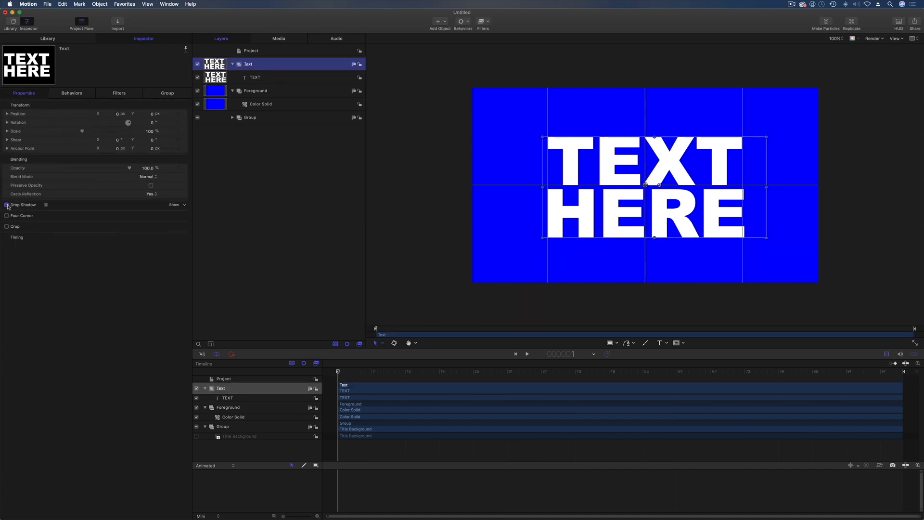
pyautogui.click(175, 205)
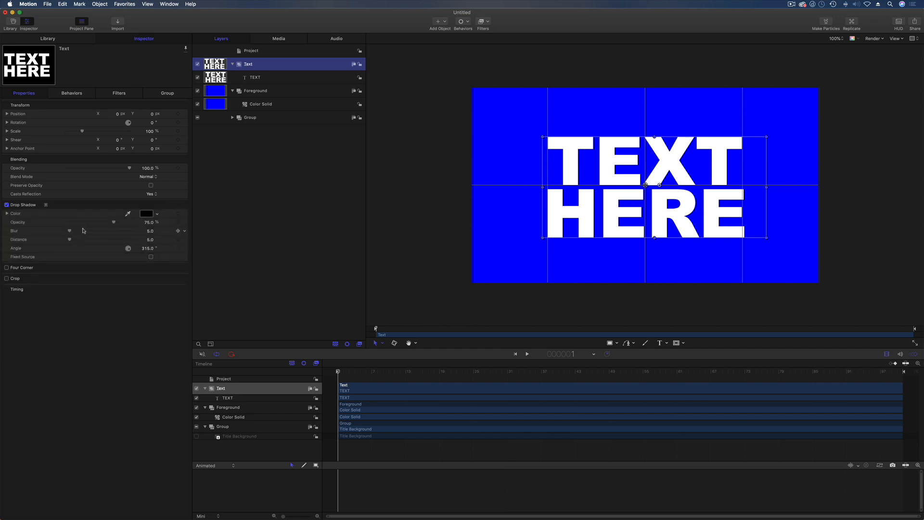
pyautogui.moveTo(112, 225); pyautogui.dragTo(133, 226)
pyautogui.moveTo(70, 241)
pyautogui.mouseDown()
pyautogui.moveTo(98, 243)
pyautogui.moveTo(68, 241)
pyautogui.moveTo(97, 243)
pyautogui.moveTo(86, 242)
pyautogui.mouseUp()
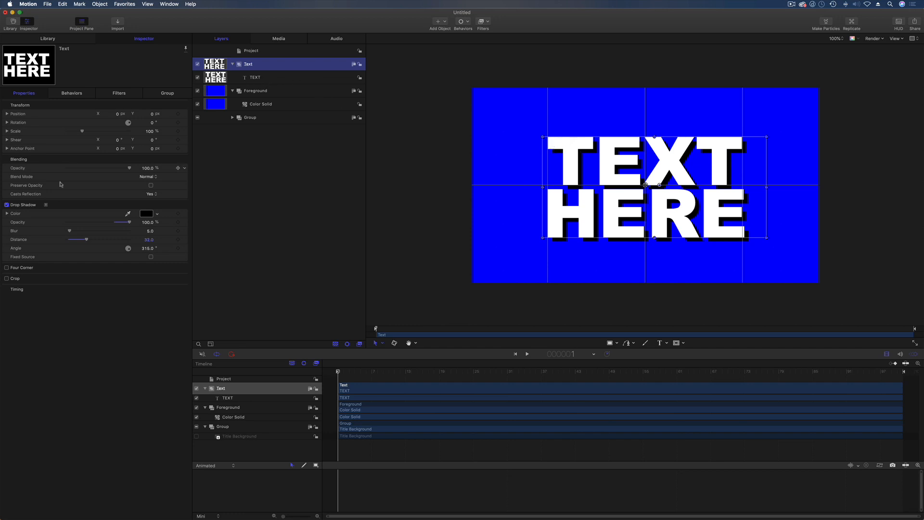
pyautogui.click(6, 205)
pyautogui.click(224, 144)
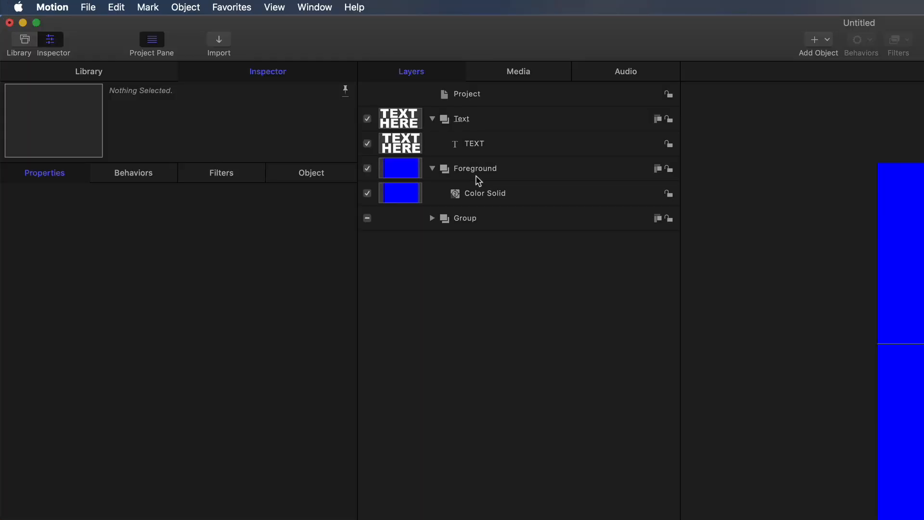
# Collapse the Text group and make a clone layer of it
pyautogui.click(433, 119)
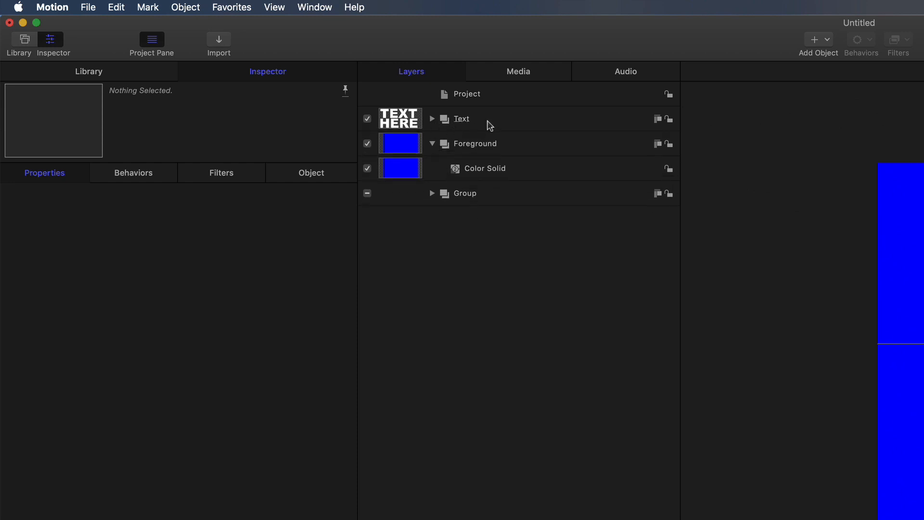
pyautogui.click(490, 125)
pyautogui.rightClick(514, 121)
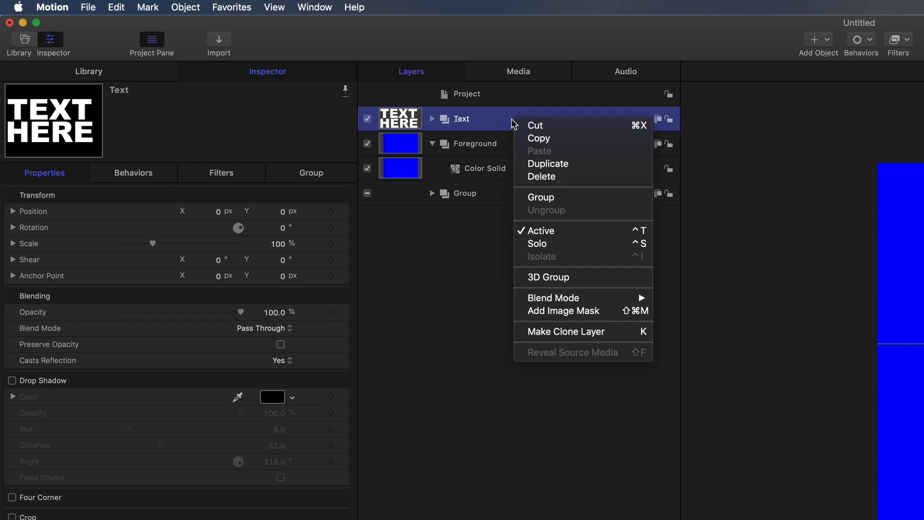
pyautogui.click(553, 332)
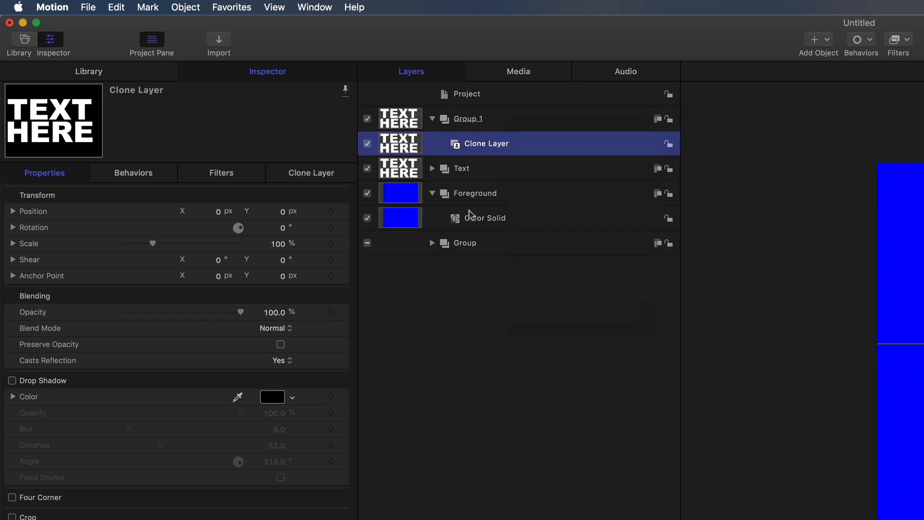
# Rename the group holding the clone layer as Clone
pyautogui.doubleClick(468, 120)
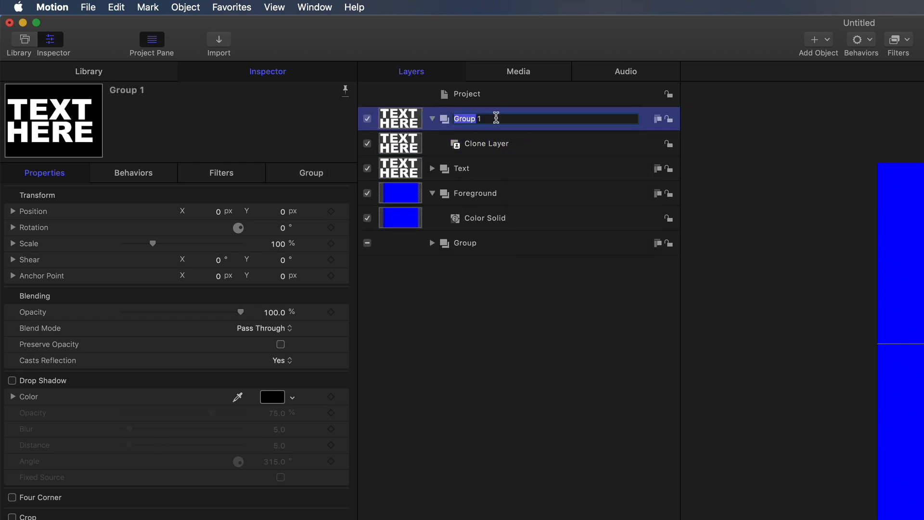
pyautogui.write('Clone')
pyautogui.press('Return')
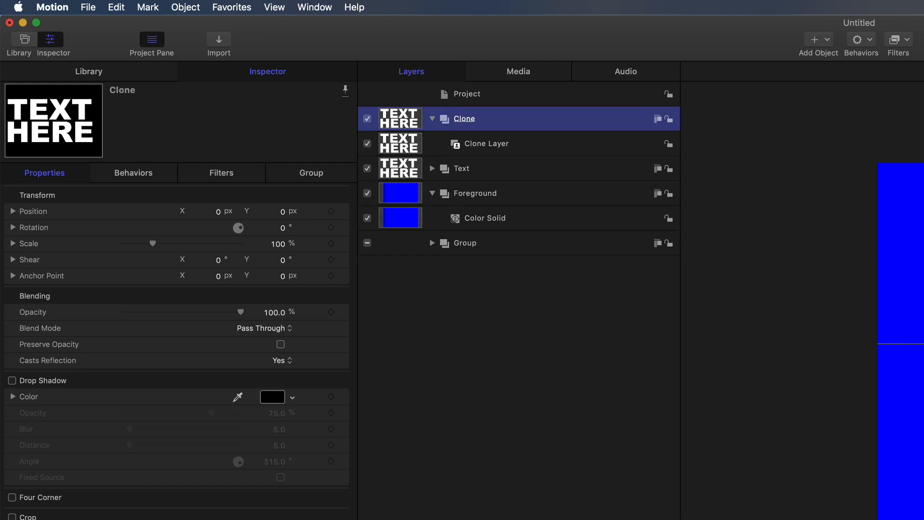
pyautogui.click(496, 259)
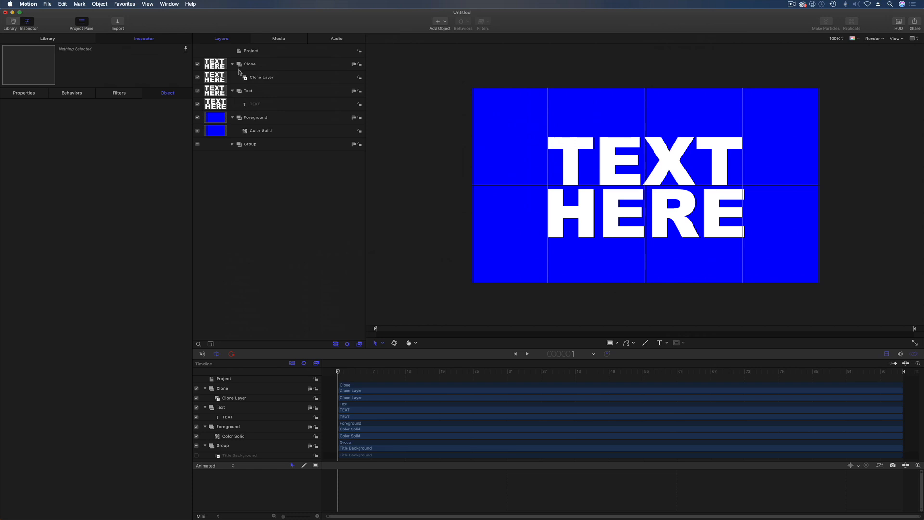
# Add an image mask to the Foreground group and use the Clone group as its mask source
pyautogui.click(258, 117)
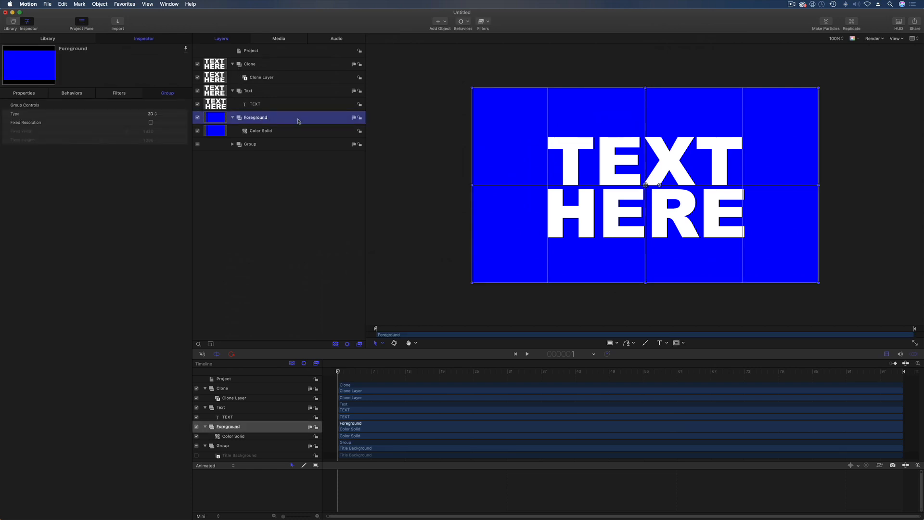
pyautogui.click(96, 4)
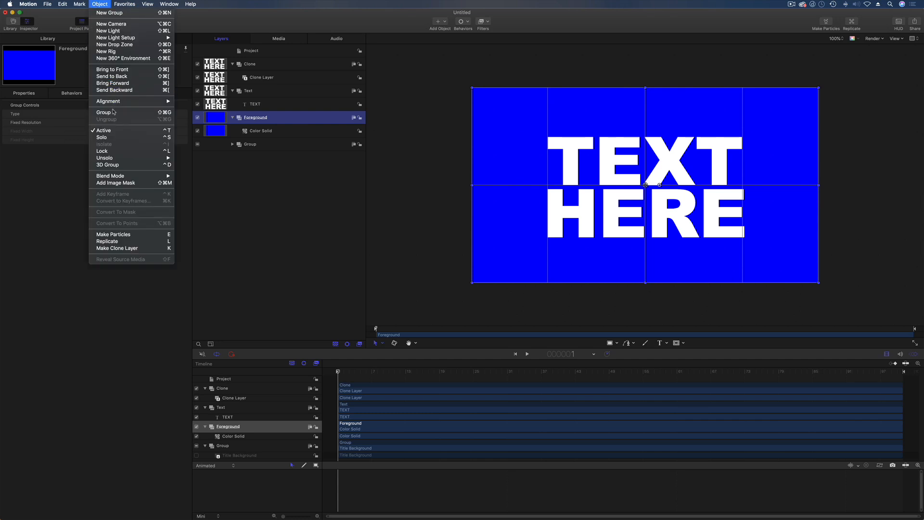
pyautogui.click(115, 183)
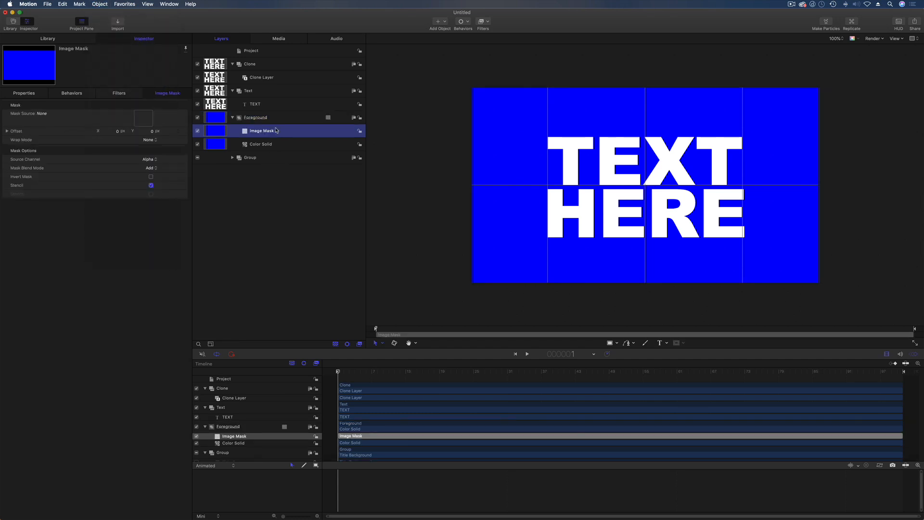
pyautogui.moveTo(239, 66); pyautogui.dragTo(143, 120)
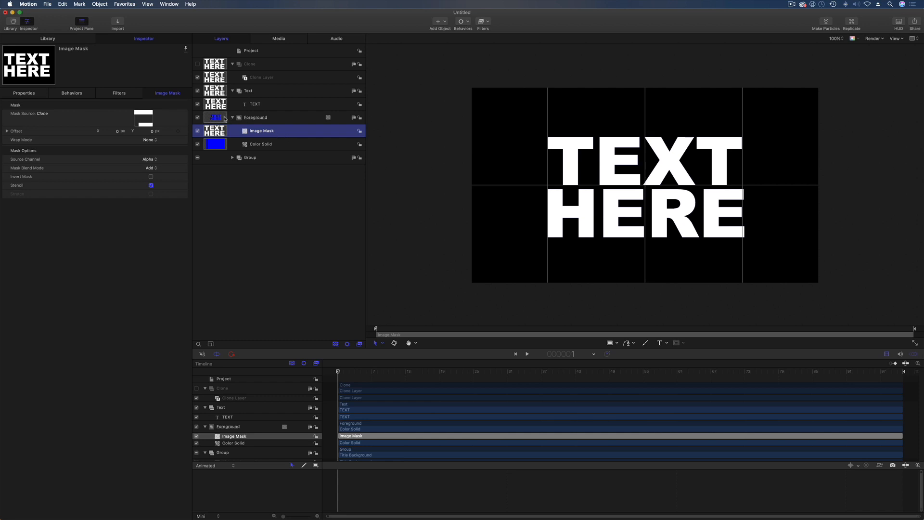
# Hide the Text group and invert the Foreground group's image mask so the letters are cut out, leaving that group collapsed
pyautogui.click(197, 91)
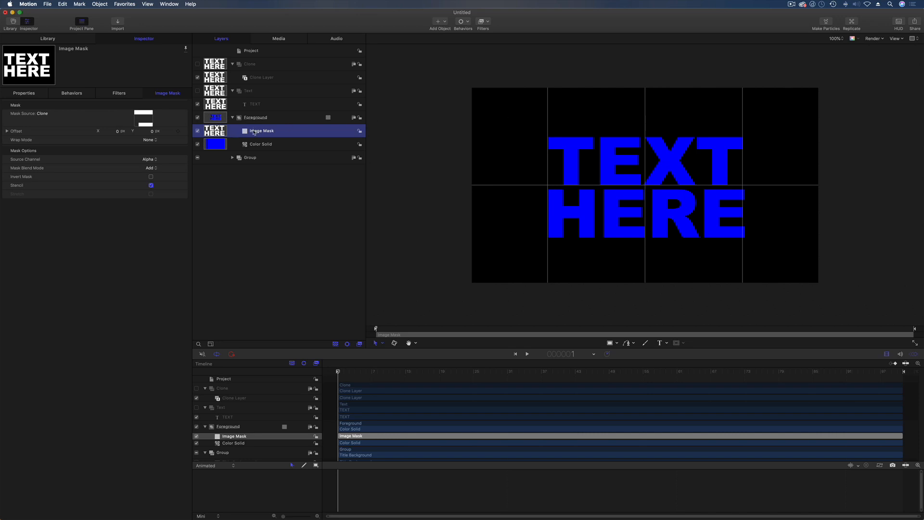
pyautogui.click(151, 178)
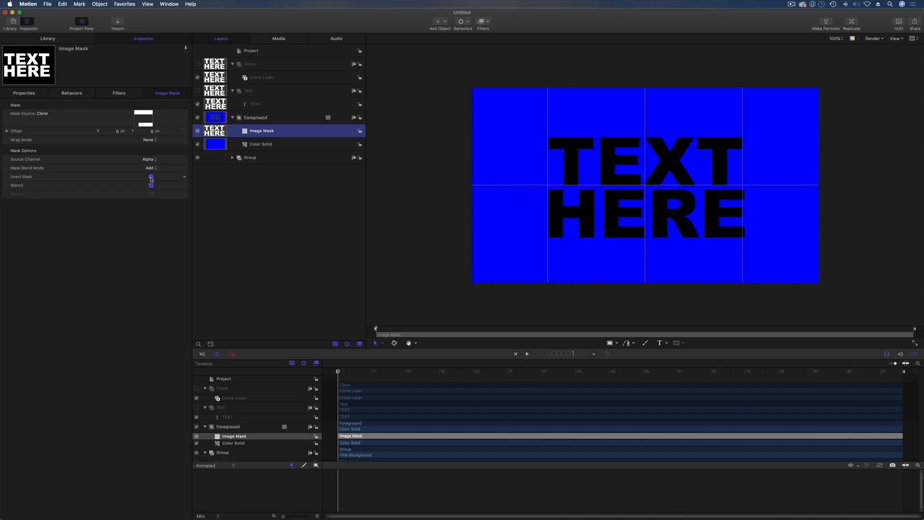
pyautogui.click(234, 118)
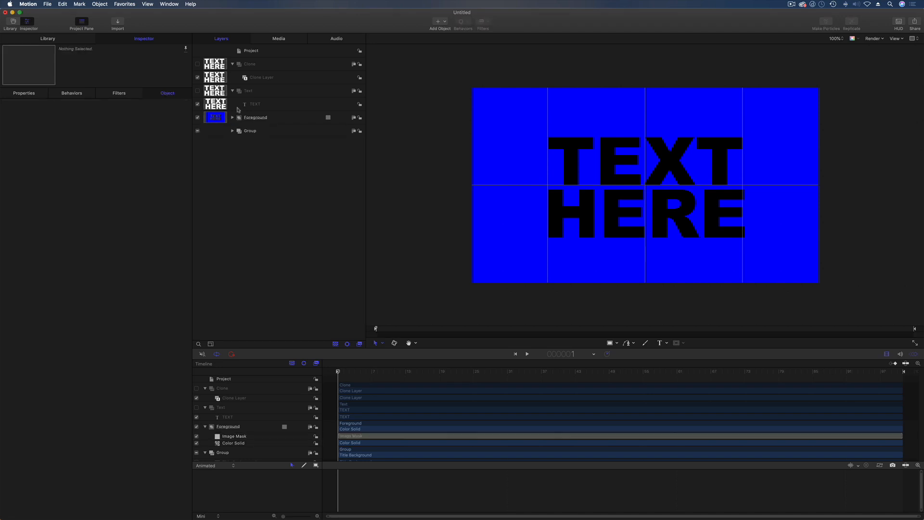
# Create a new group named Background and place it directly beneath the Foreground group
pyautogui.rightClick(235, 170)
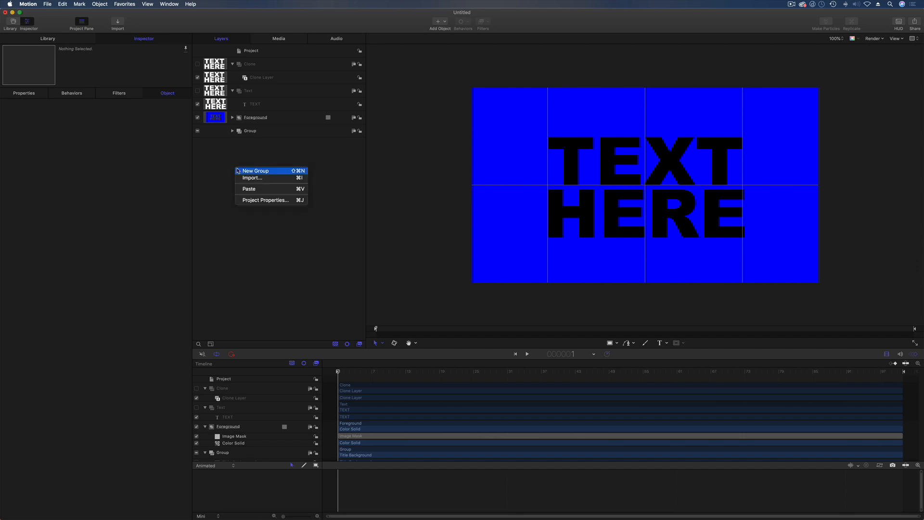
pyautogui.click(239, 171)
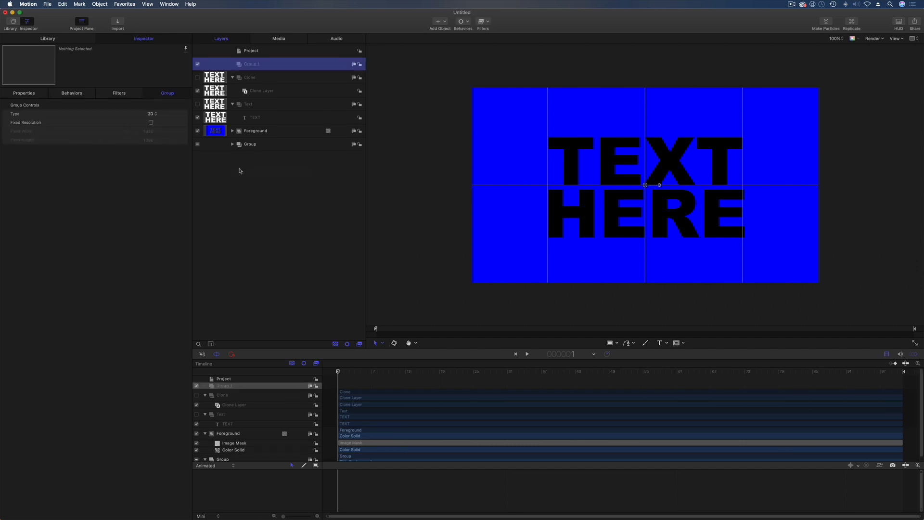
pyautogui.doubleClick(253, 63)
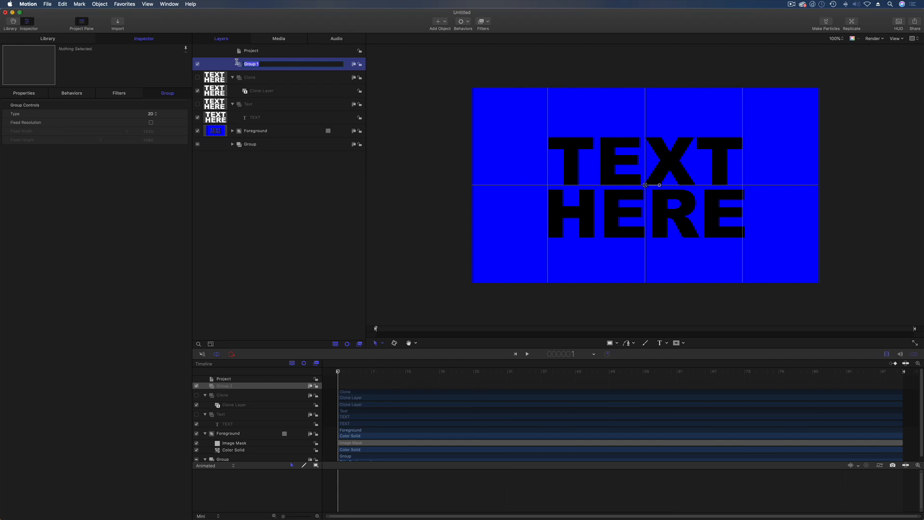
pyautogui.write('Background')
pyautogui.press('Return')
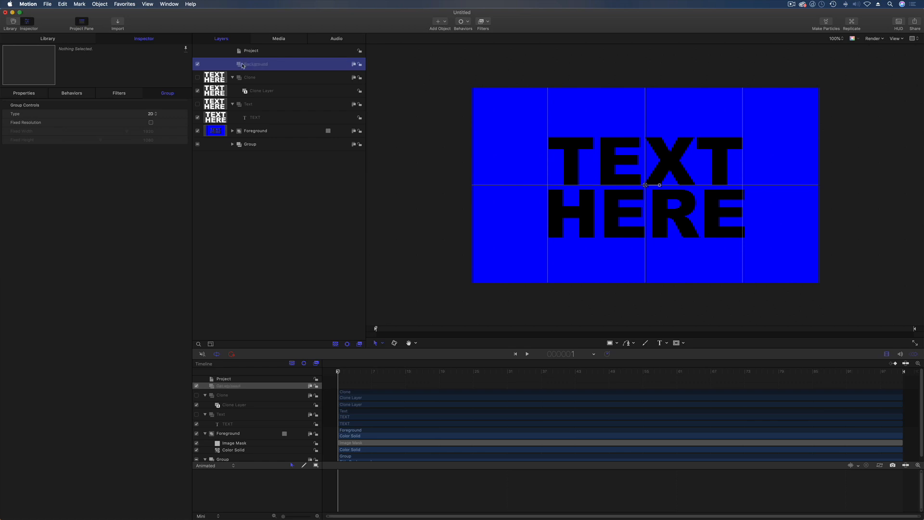
pyautogui.moveTo(239, 65); pyautogui.dragTo(252, 137)
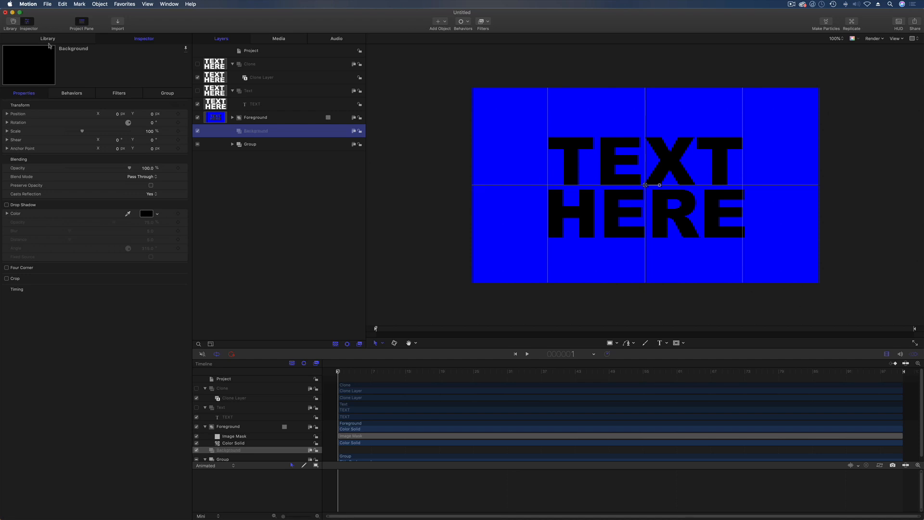
# Add a Color Solid generator to the Background group and name it BAckground Colour
pyautogui.click(89, 78)
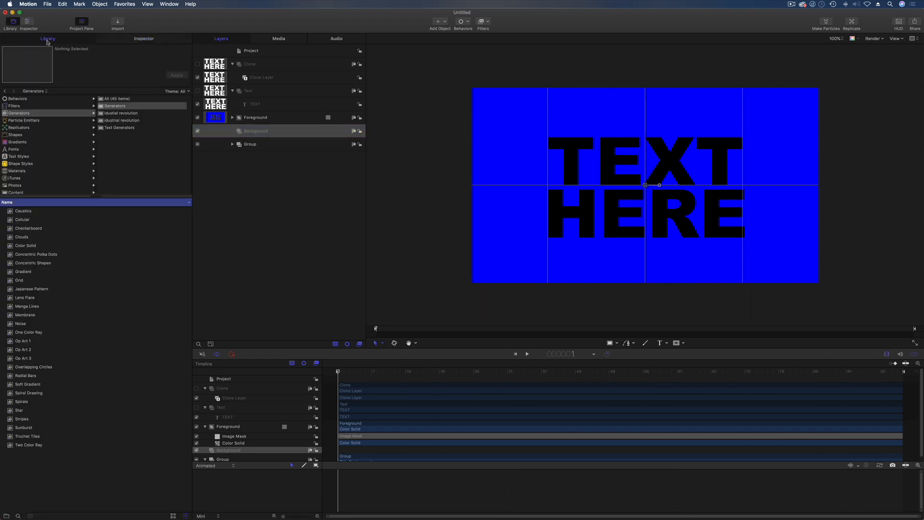
pyautogui.moveTo(13, 248); pyautogui.dragTo(270, 136)
pyautogui.click(259, 146)
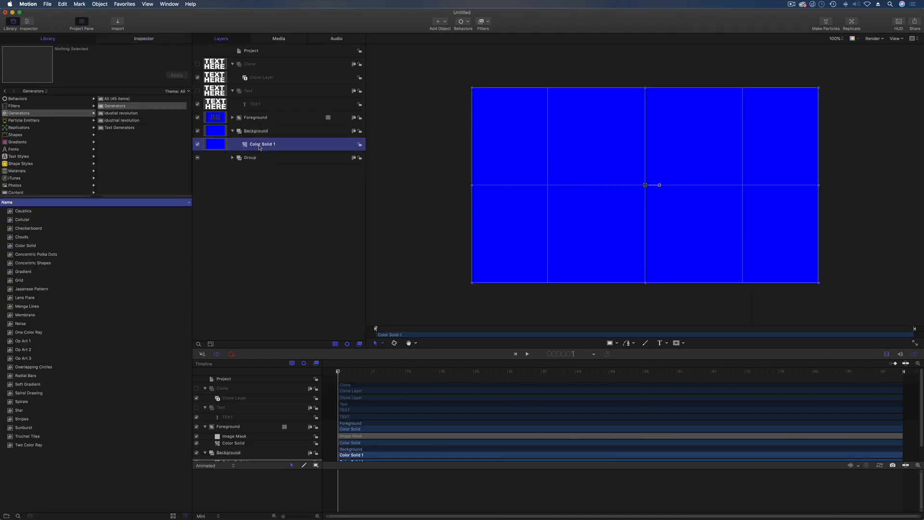
pyautogui.doubleClick(262, 145)
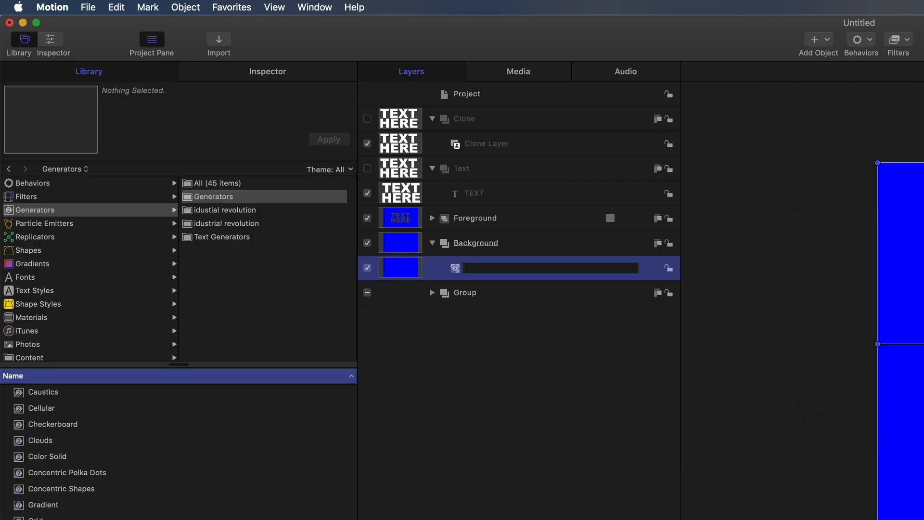
pyautogui.write('BAckground Colour')
pyautogui.press('Return')
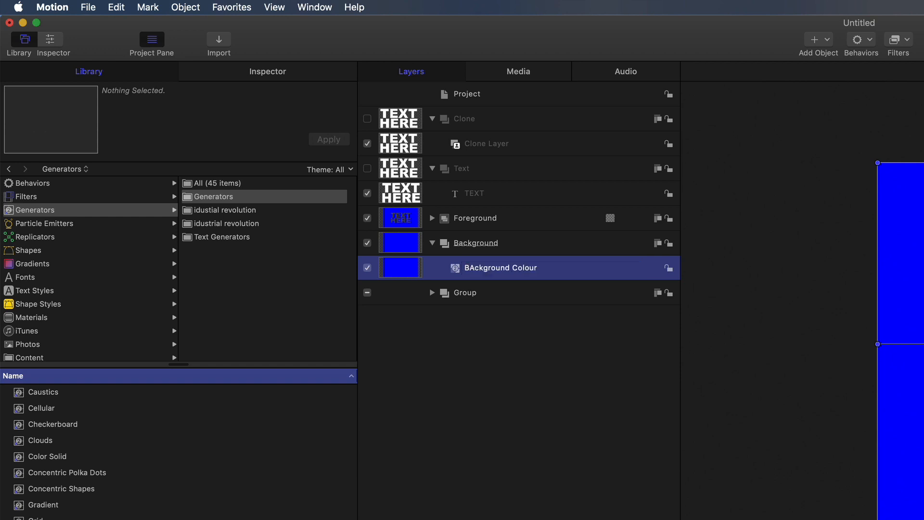
# Publish the color parameter of the BAckground Colour generator
pyautogui.click(278, 72)
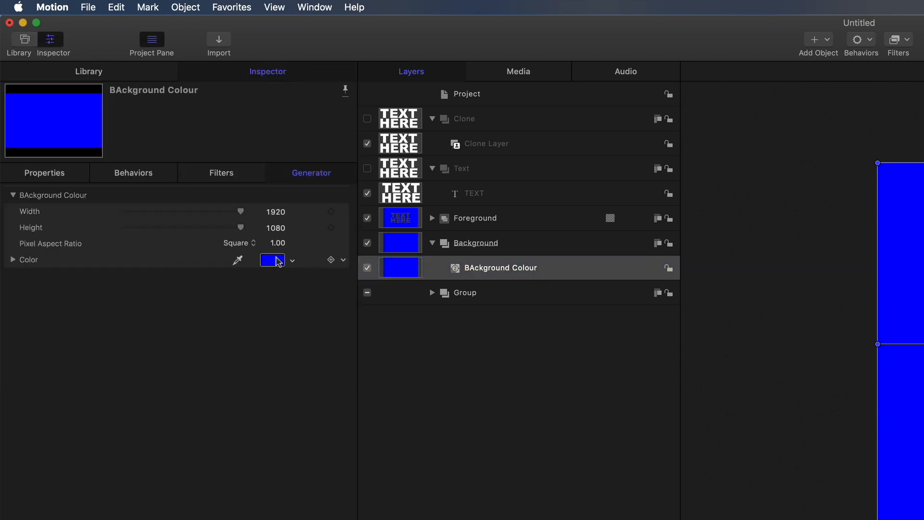
pyautogui.click(344, 263)
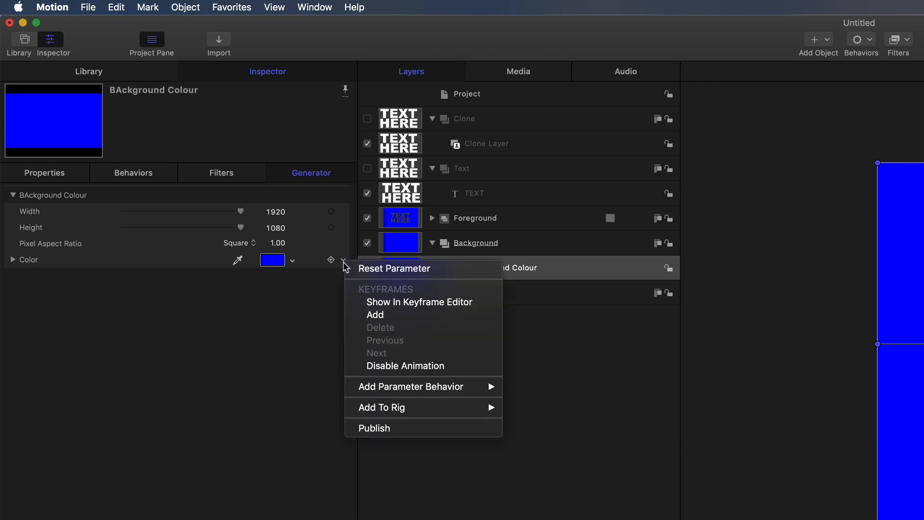
pyautogui.click(374, 428)
# Rename the newly published Color parameter in the project as BAckground Colour
pyautogui.click(494, 96)
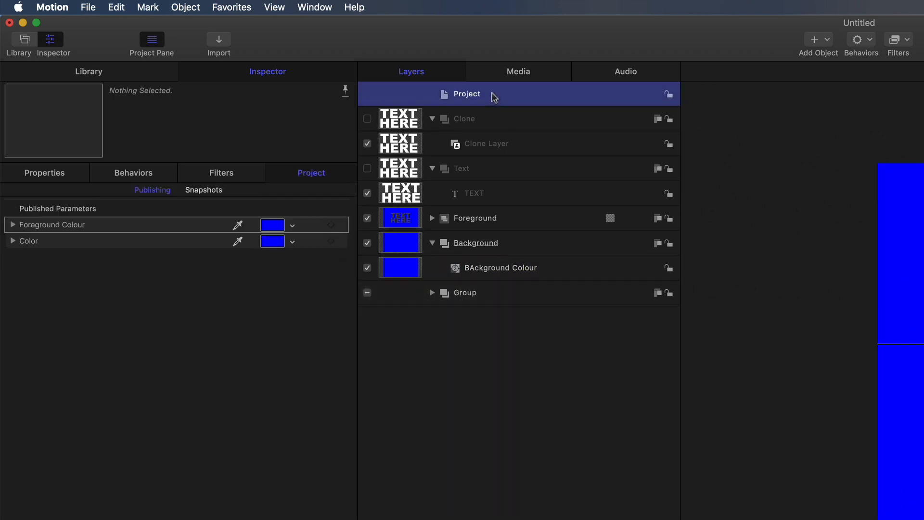
pyautogui.doubleClick(30, 240)
pyautogui.click(19, 242)
pyautogui.write('BAckgrou')
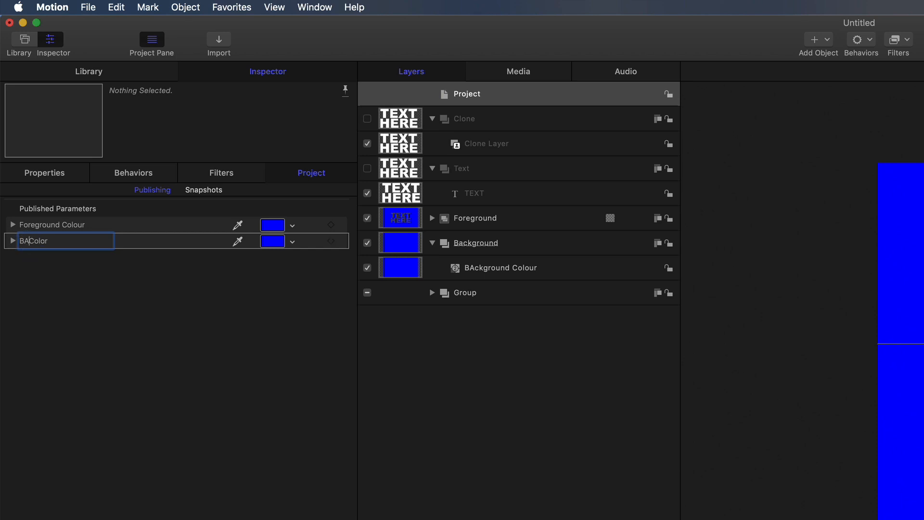
pyautogui.write('nd Colour')
pyautogui.press('Delete')
pyautogui.press('Delete')
pyautogui.press('Delete')
pyautogui.press('Delete')
pyautogui.press('Delete')
pyautogui.click(27, 277)
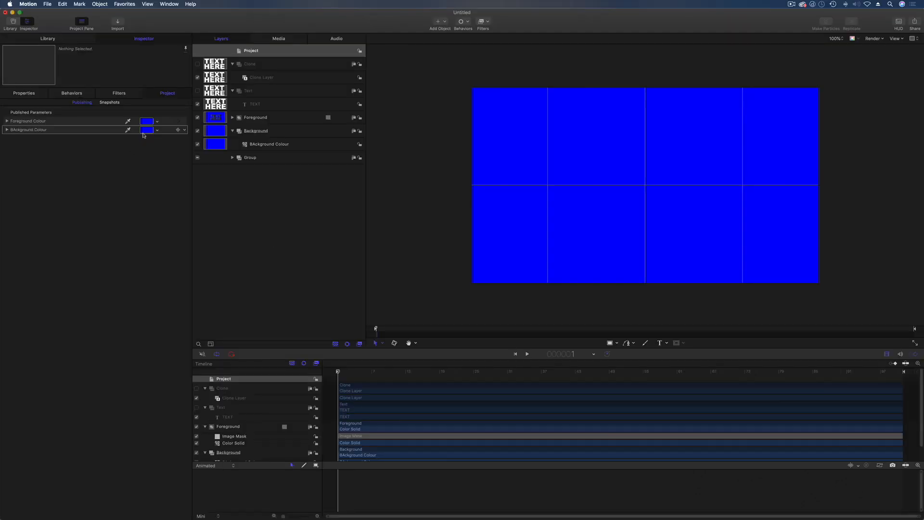
# Set both published colours, BAckground Colour and Foreground Colour, to white, trying a dark red for the background in between
pyautogui.click(273, 241)
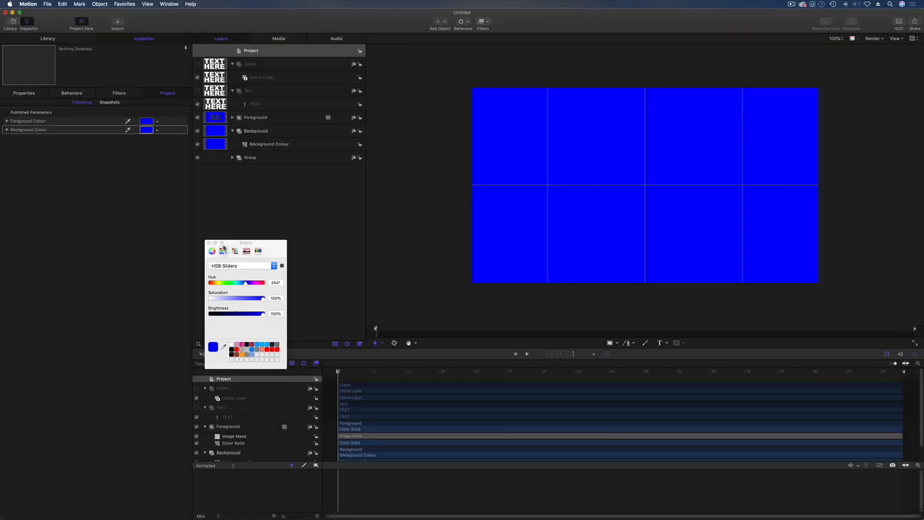
pyautogui.click(231, 345)
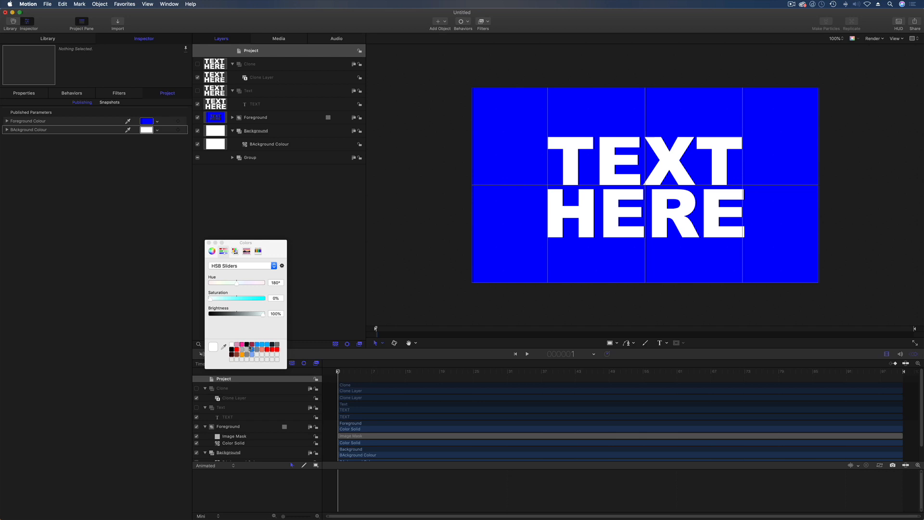
pyautogui.click(252, 346)
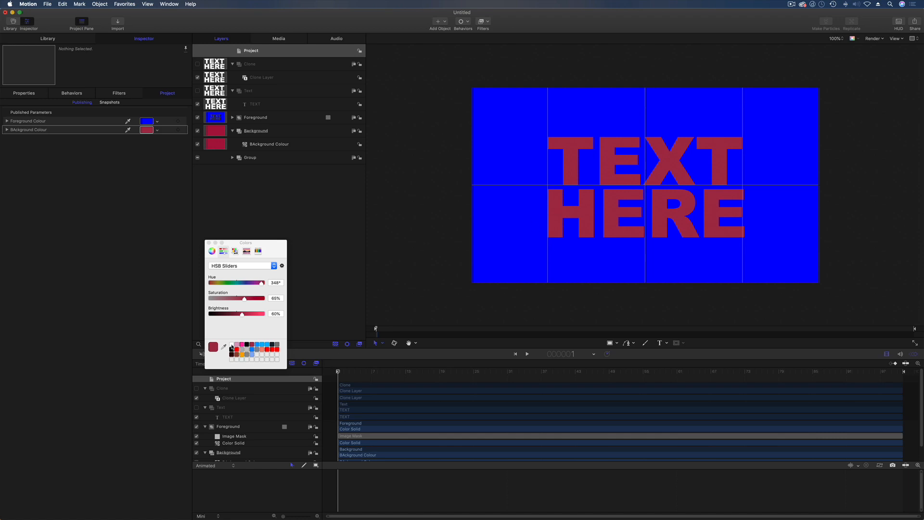
pyautogui.click(231, 345)
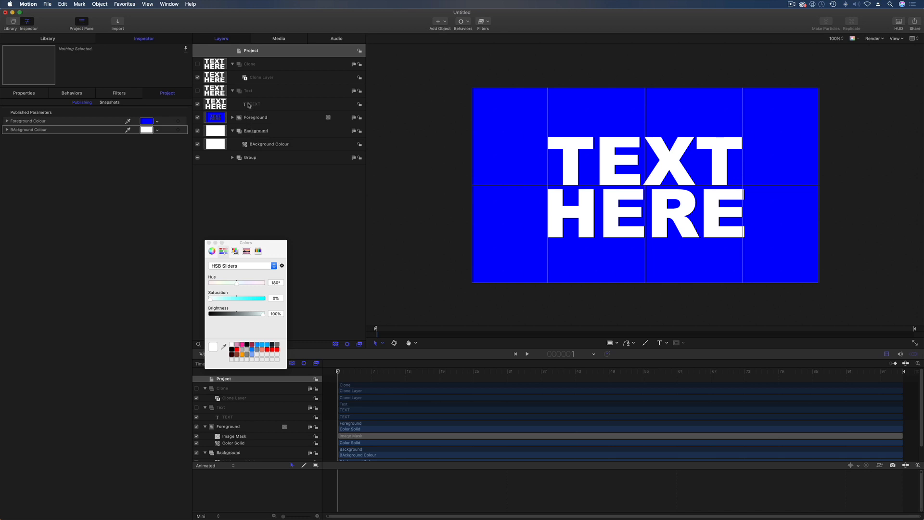
pyautogui.click(146, 121)
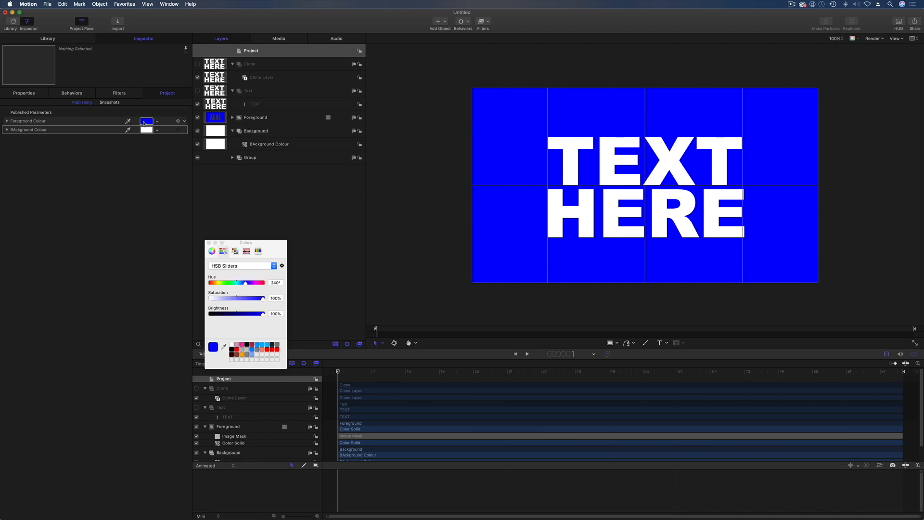
pyautogui.click(232, 344)
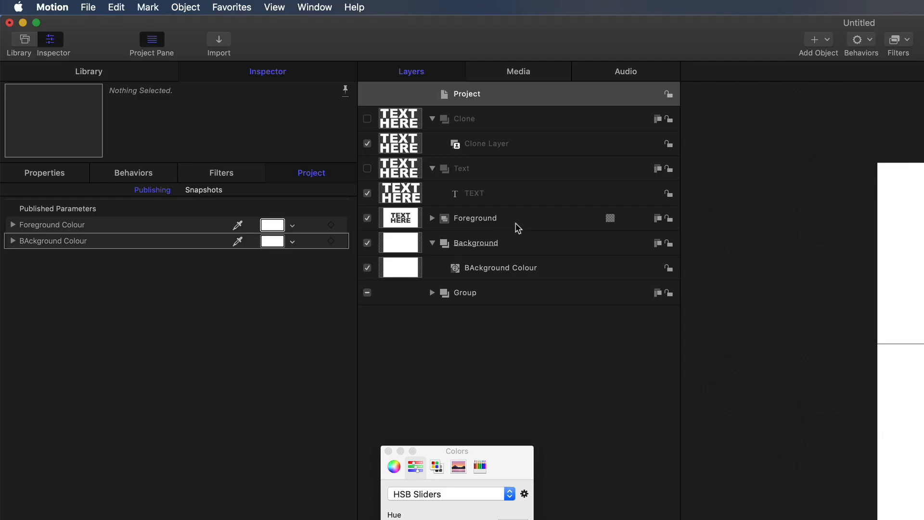
# Give the Foreground group a drop shadow with blur 13 and distance 22, and hide the canvas overlays
pyautogui.click(516, 223)
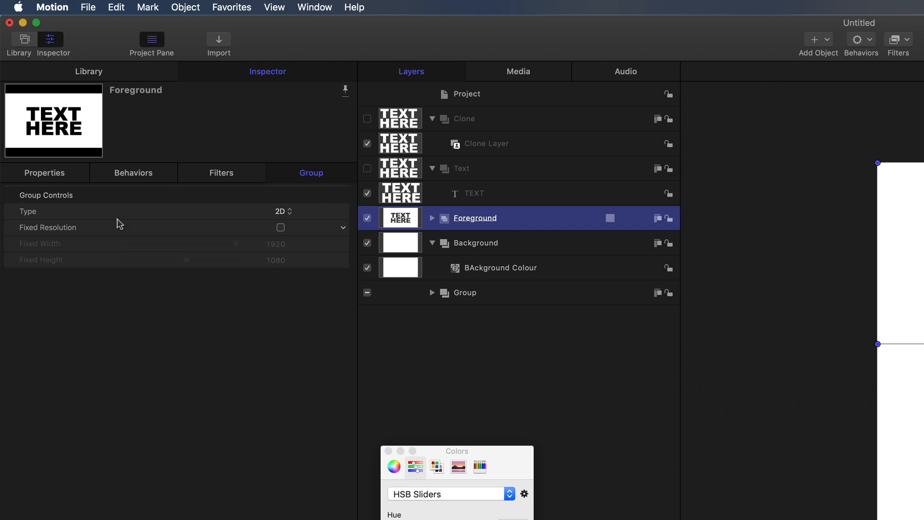
pyautogui.click(42, 177)
pyautogui.click(388, 451)
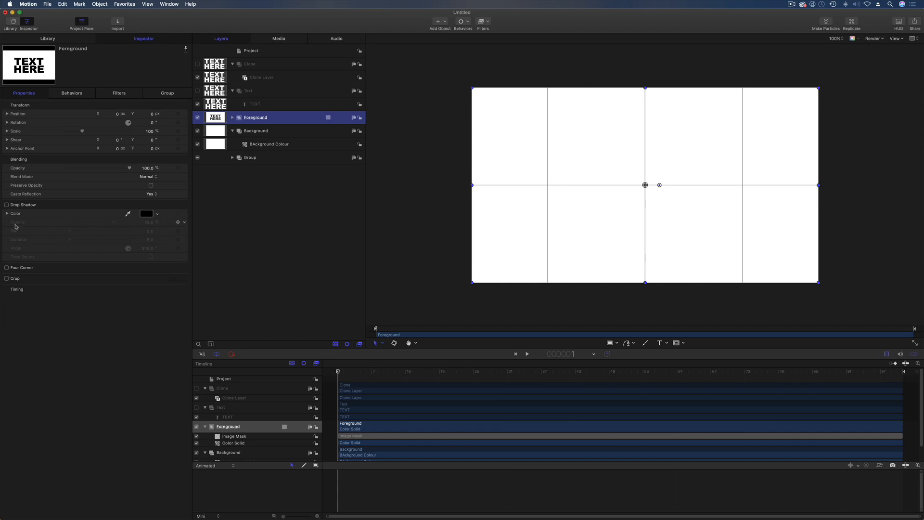
pyautogui.click(6, 205)
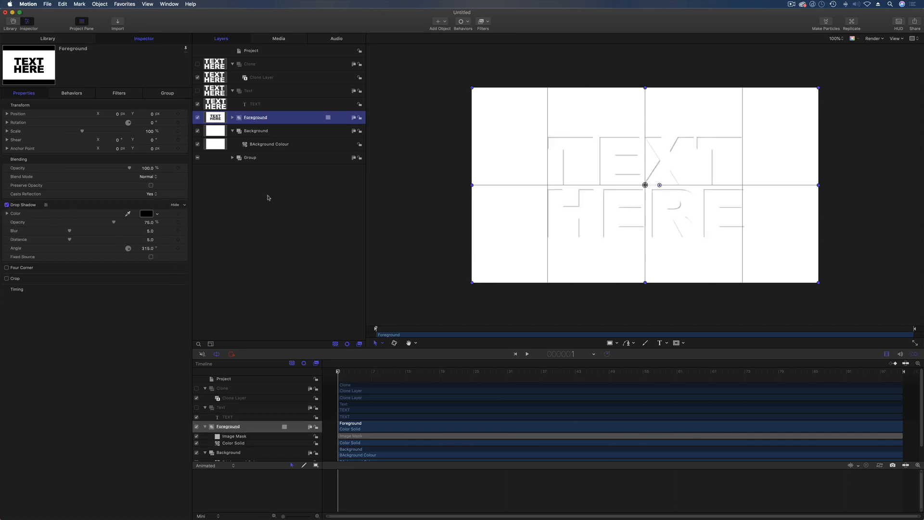
pyautogui.press('super+slash')
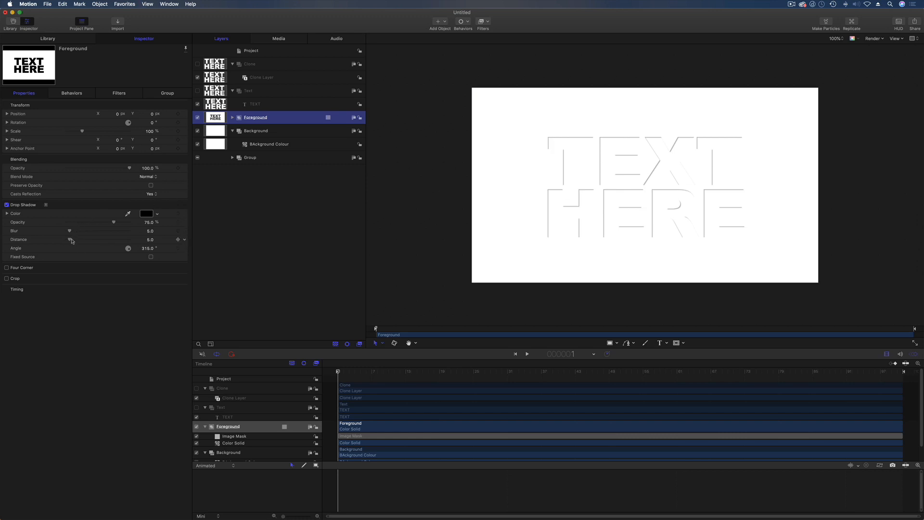
pyautogui.moveTo(69, 242)
pyautogui.mouseDown()
pyautogui.moveTo(81, 242)
pyautogui.moveTo(75, 233)
pyautogui.mouseUp()
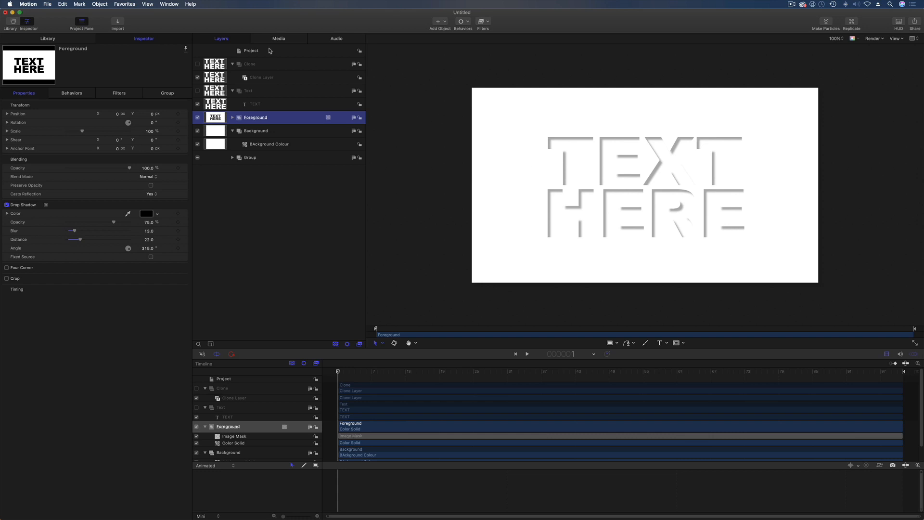
# Try adjusting the brightness of the published BAckground Colour in the project's published parameters
pyautogui.click(270, 51)
pyautogui.click(169, 94)
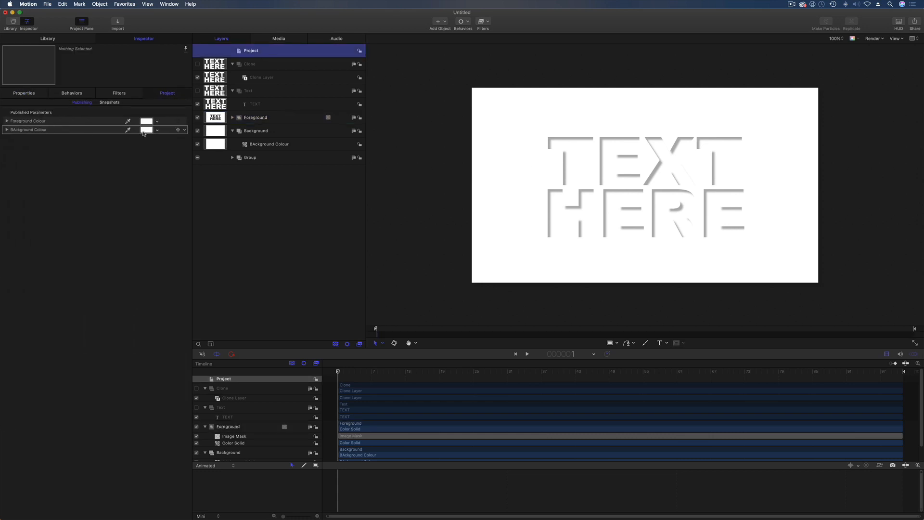
pyautogui.click(146, 130)
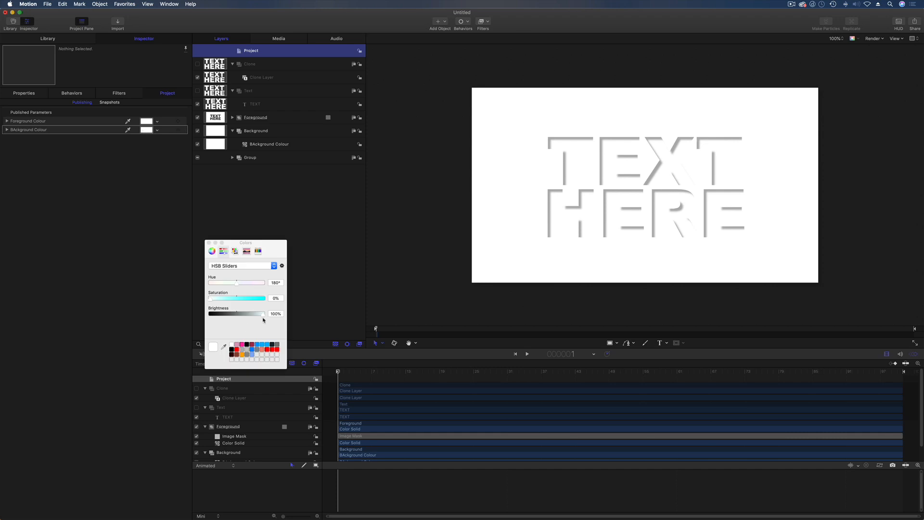
pyautogui.moveTo(263, 314); pyautogui.dragTo(281, 319)
pyautogui.click(208, 242)
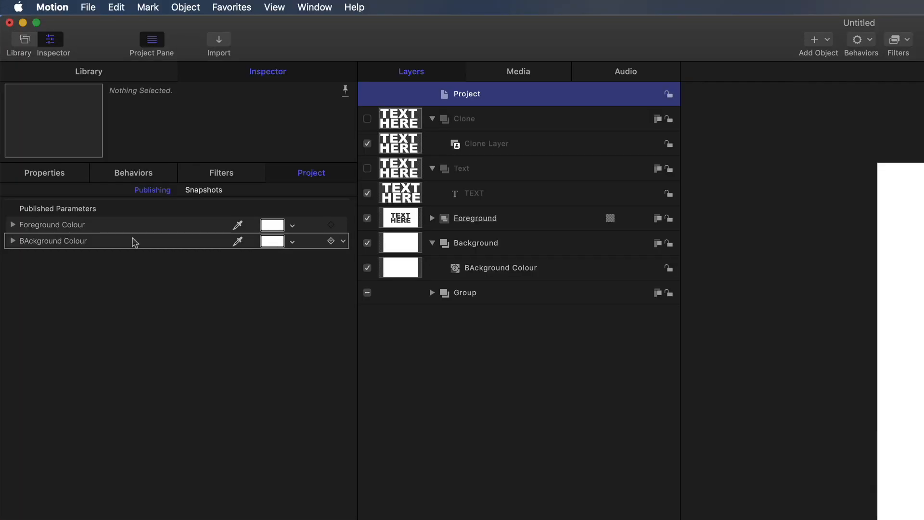
# Rename the published BAckground Colour parameter as Background Colour and darken its colour slightly to a very light grey
pyautogui.click(31, 244)
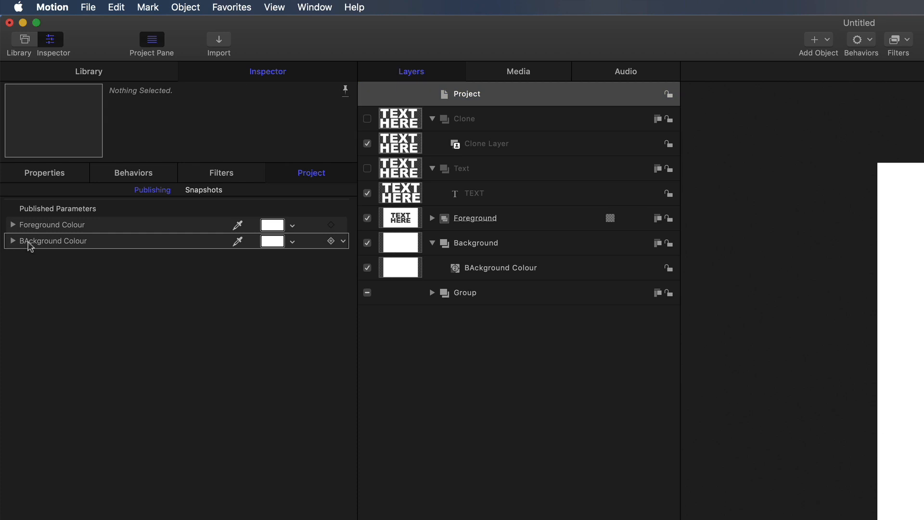
pyautogui.doubleClick(29, 243)
pyautogui.click(28, 245)
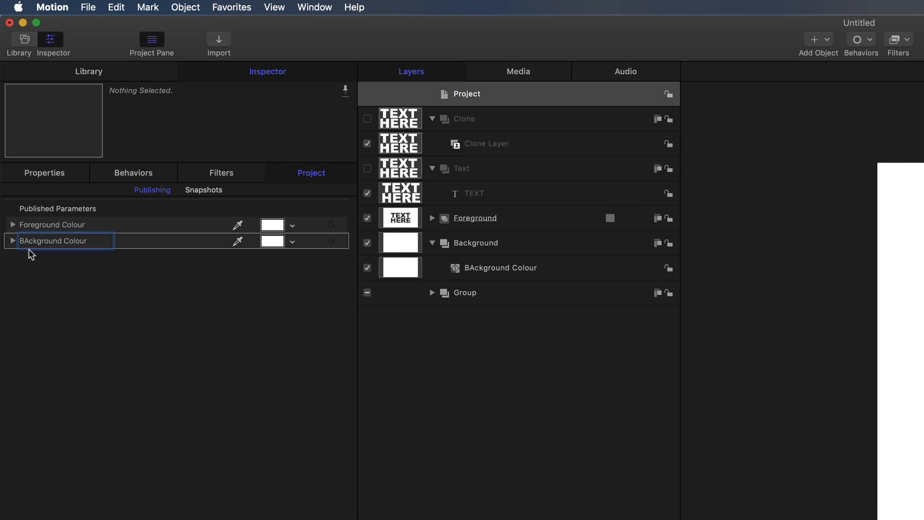
pyautogui.press('BackSpace')
pyautogui.write('a')
pyautogui.press('Return')
pyautogui.click(271, 242)
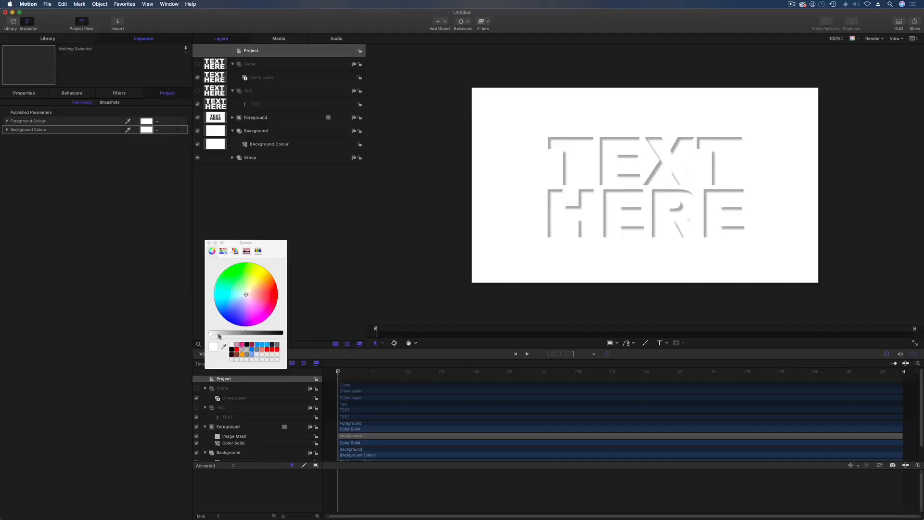
pyautogui.moveTo(219, 335)
pyautogui.mouseDown()
pyautogui.moveTo(235, 336)
pyautogui.moveTo(214, 336)
pyautogui.mouseUp()
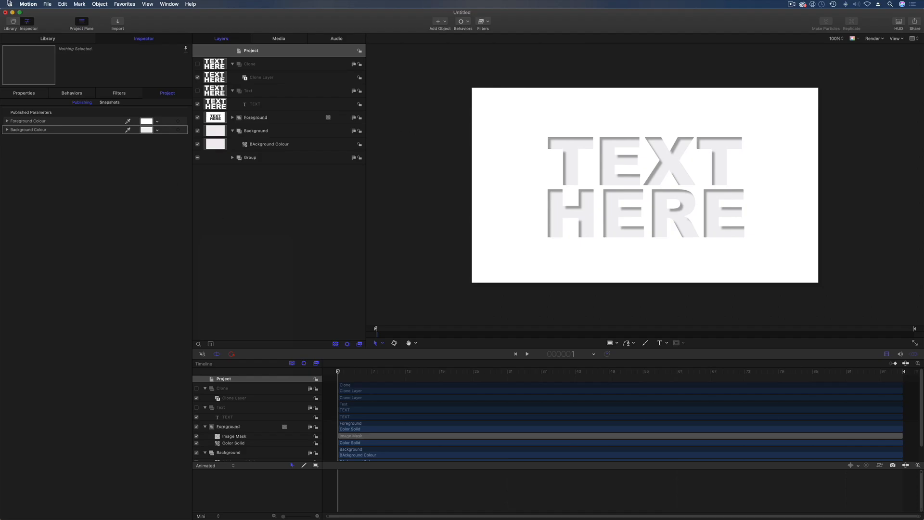
# Save and publish the template as Inside Text Shadow, with category XEffects Free and theme XEffects Free
pyautogui.click(47, 4)
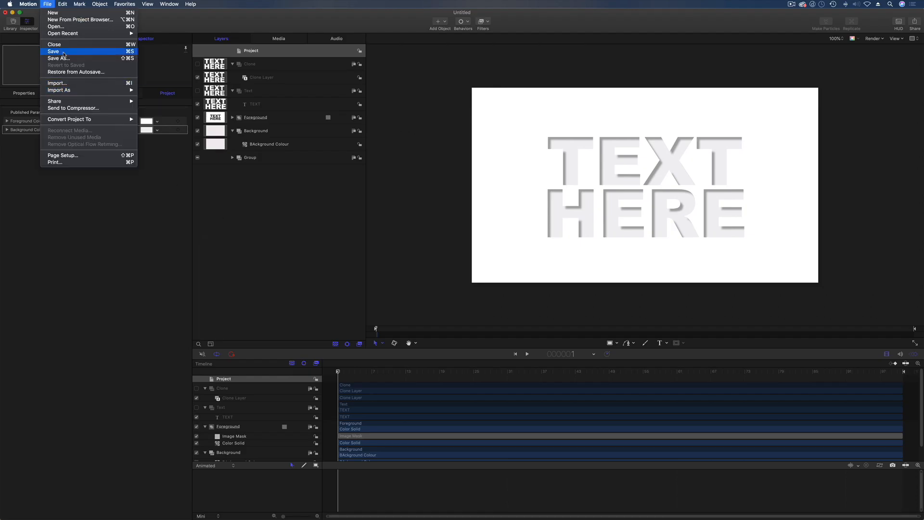
pyautogui.click(64, 52)
pyautogui.press('BackSpace')
pyautogui.write('Inside Text Shadow')
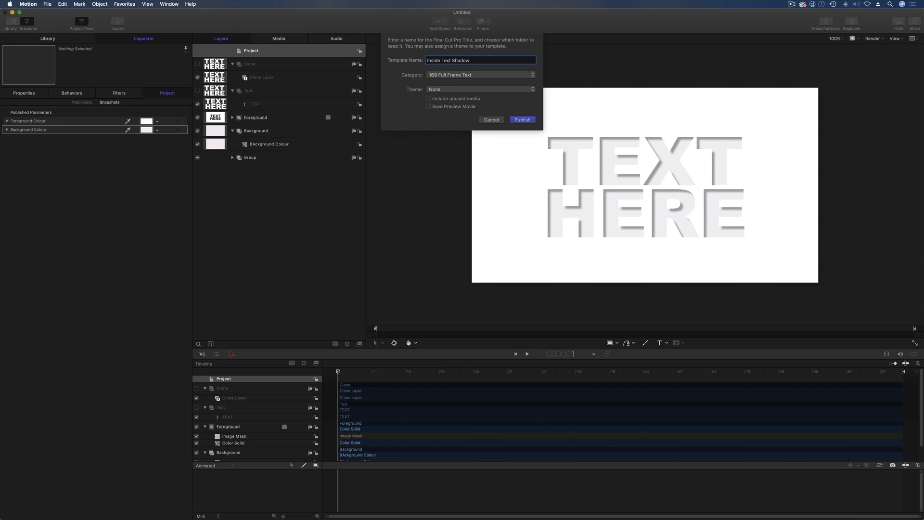
pyautogui.click(465, 74)
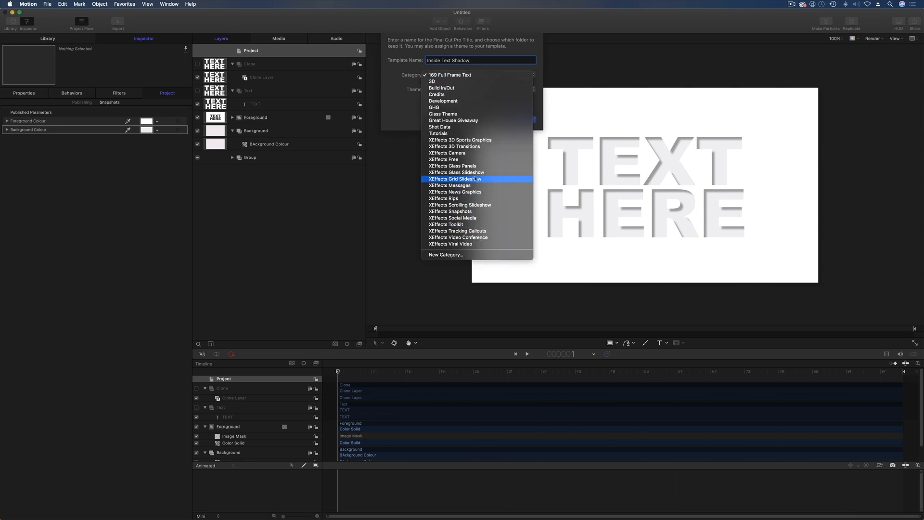
pyautogui.click(469, 160)
pyautogui.click(453, 89)
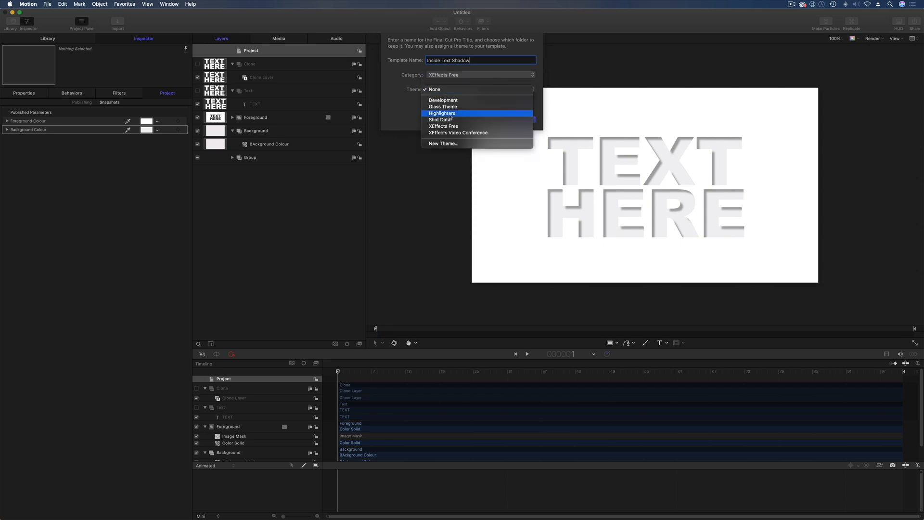
pyautogui.click(450, 127)
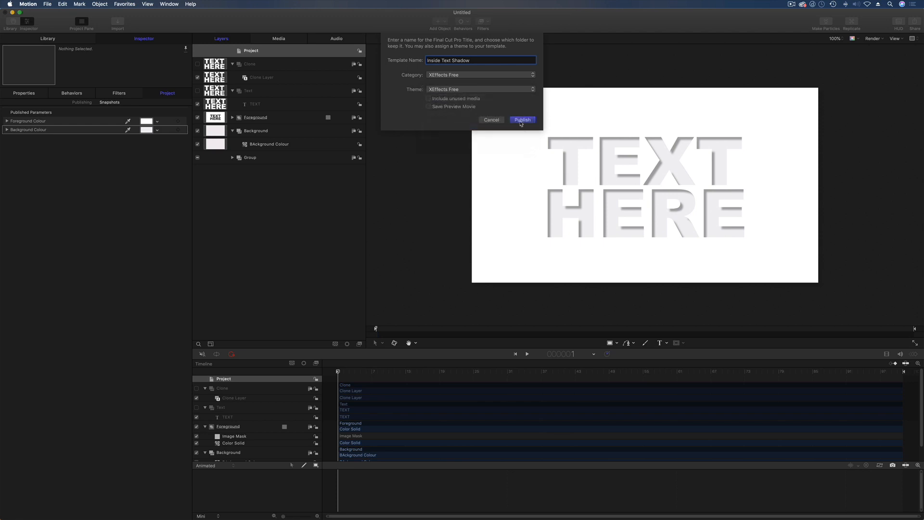
pyautogui.click(522, 119)
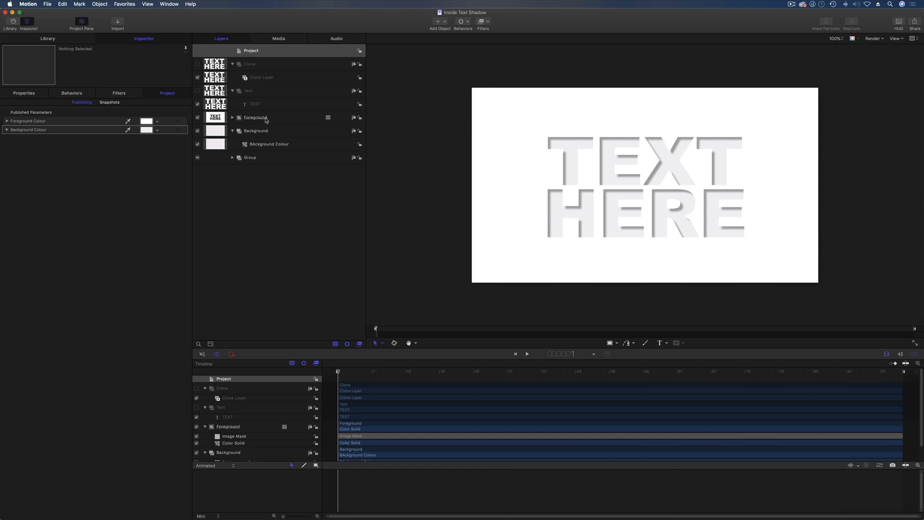
# Publish the Foreground group's Drop Shadow switch and the shadow's Color parameter
pyautogui.click(267, 119)
pyautogui.click(16, 96)
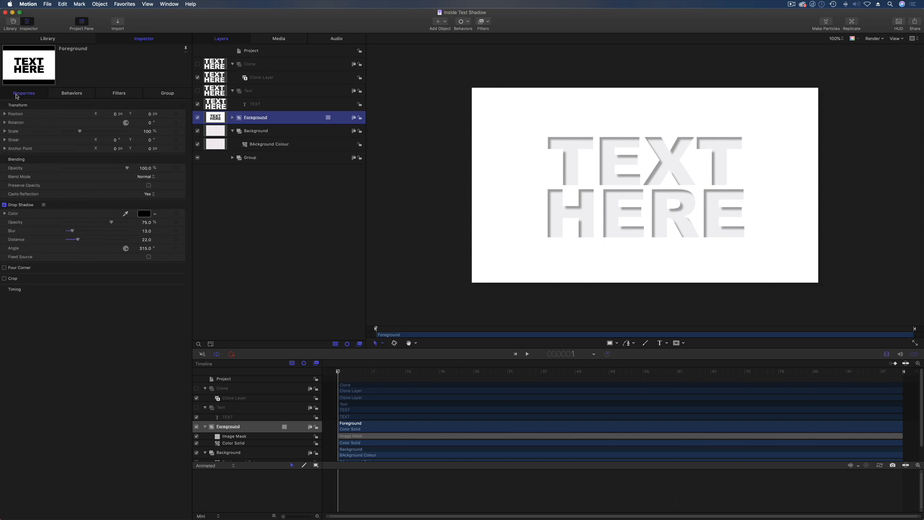
pyautogui.click(7, 206)
pyautogui.click(7, 205)
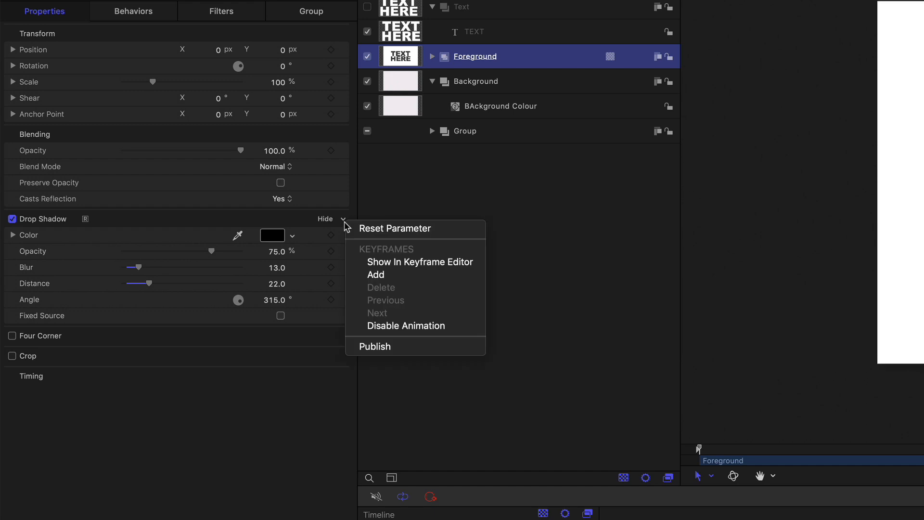
pyautogui.click(388, 347)
pyautogui.click(345, 237)
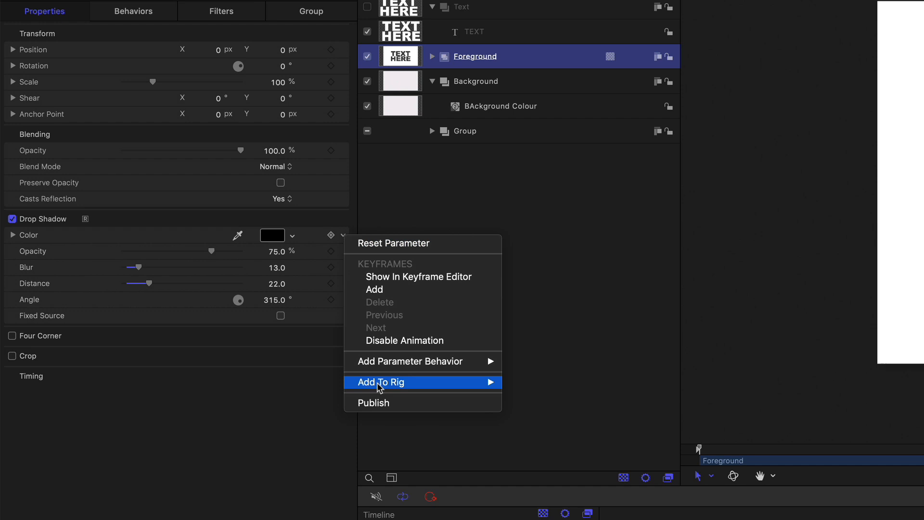
pyautogui.click(378, 403)
# Publish the Opacity, Blur, Distance and Angle parameters of the Foreground group's drop shadow
pyautogui.click(344, 252)
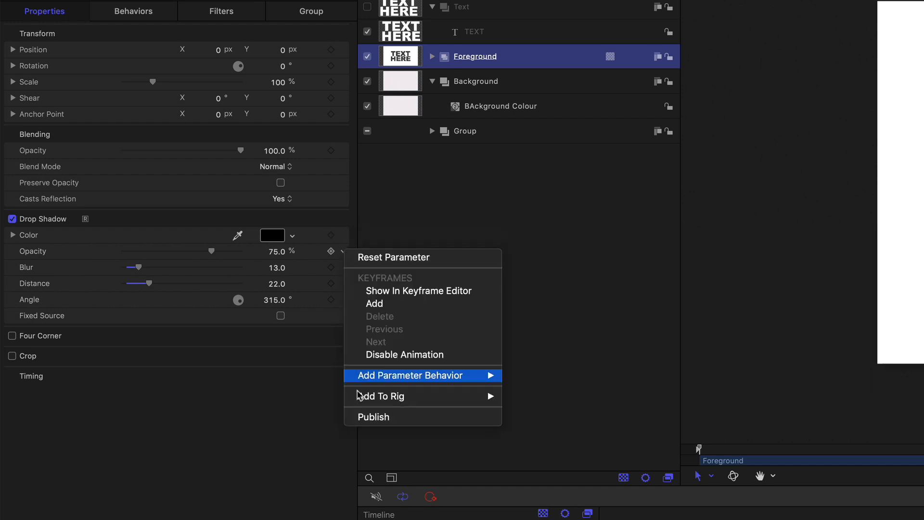
pyautogui.click(376, 415)
pyautogui.click(343, 267)
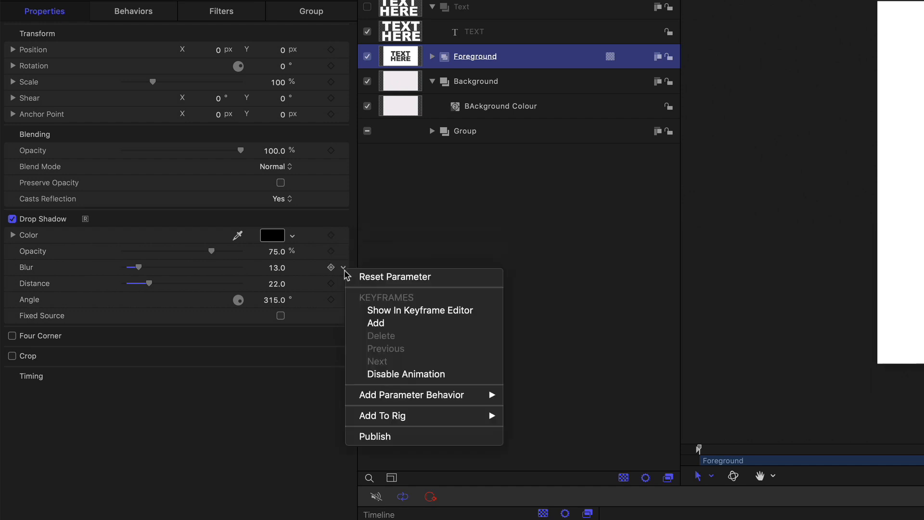
pyautogui.click(362, 435)
pyautogui.click(344, 284)
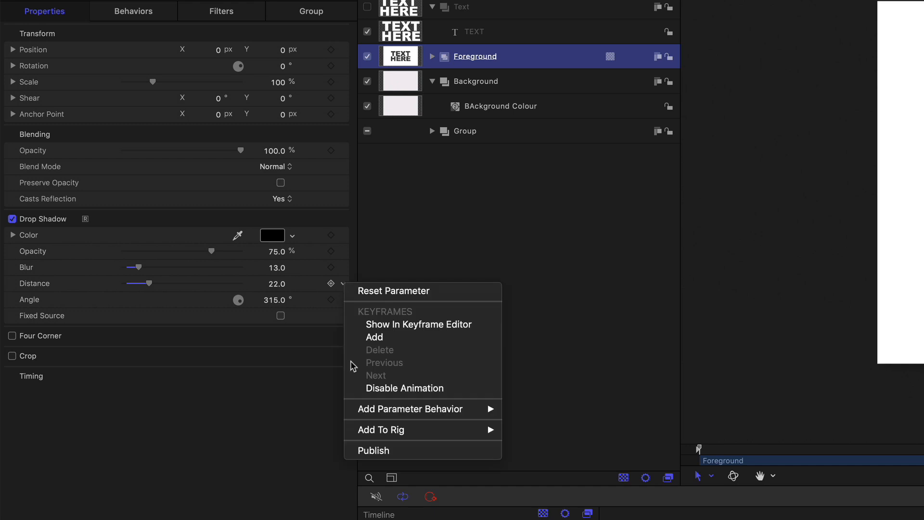
pyautogui.click(361, 449)
pyautogui.click(343, 300)
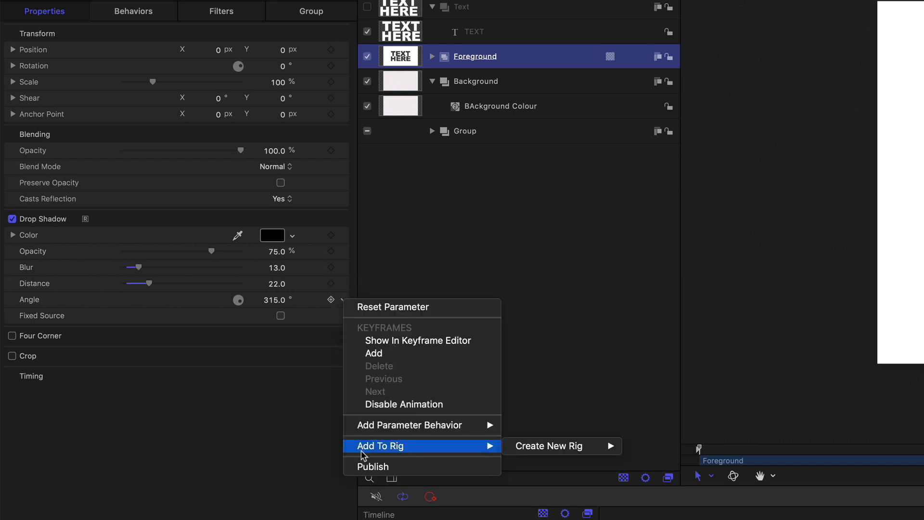
pyautogui.click(362, 466)
# Try adjusting the angle of the Foreground group's drop shadow
pyautogui.moveTo(275, 300); pyautogui.dragTo(275, 253)
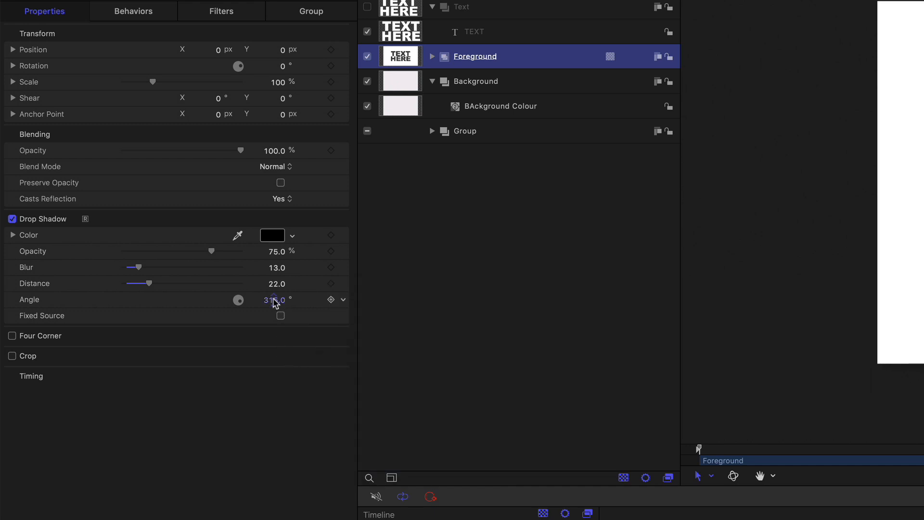
pyautogui.moveTo(147, 249); pyautogui.dragTo(148, 250)
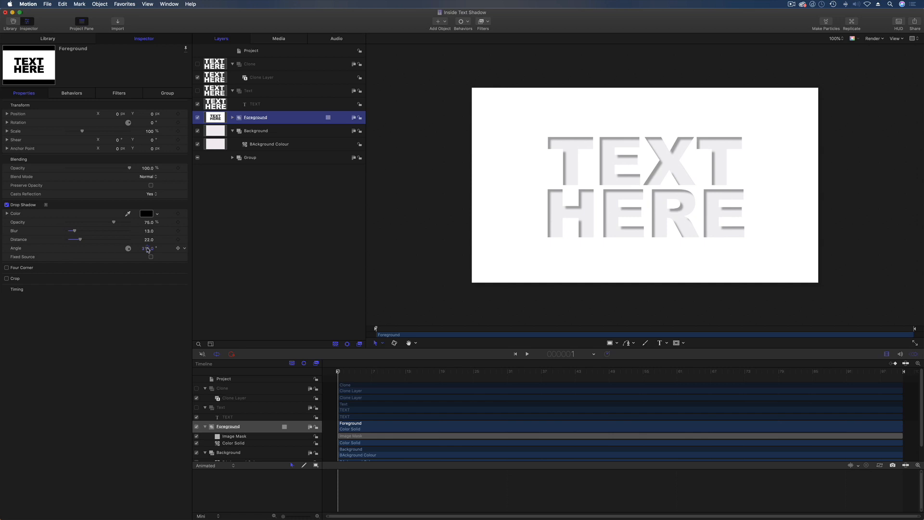
pyautogui.click(48, 3)
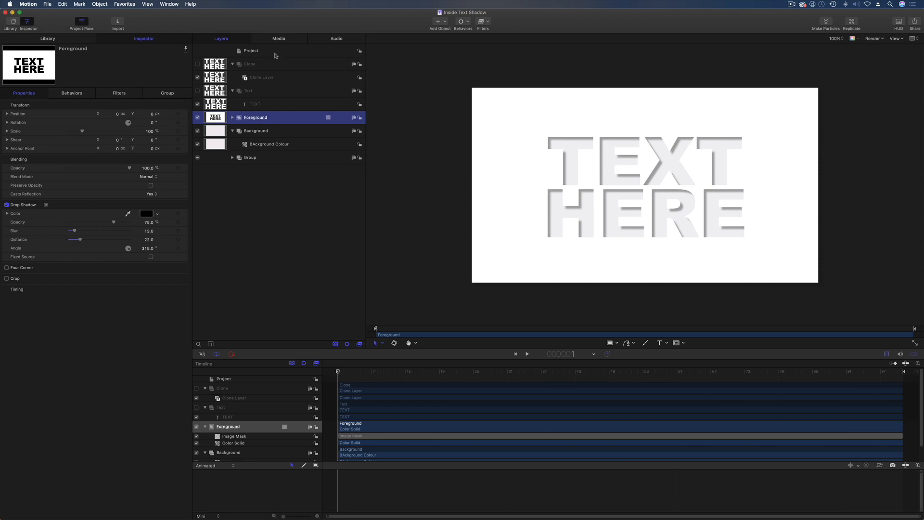
# Check the project's published parameters by switching Drop Shadow off and on again, and save the template
pyautogui.click(275, 55)
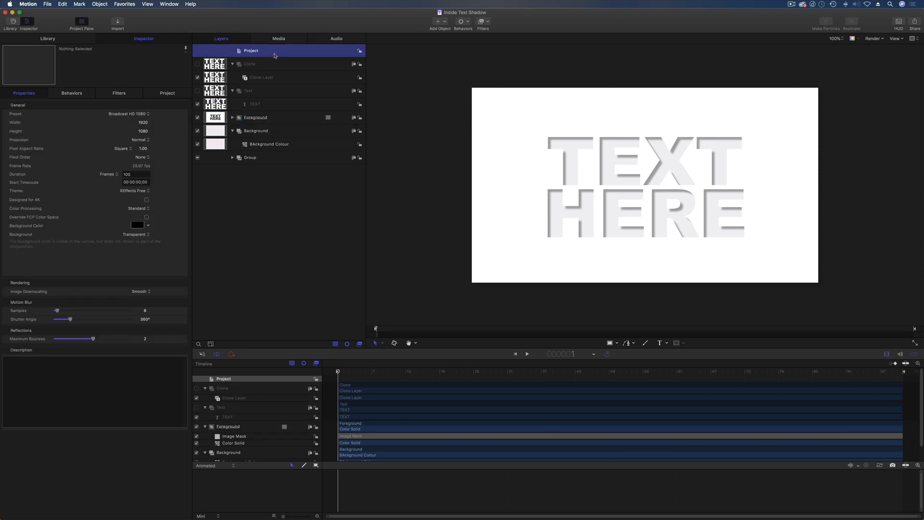
pyautogui.click(168, 95)
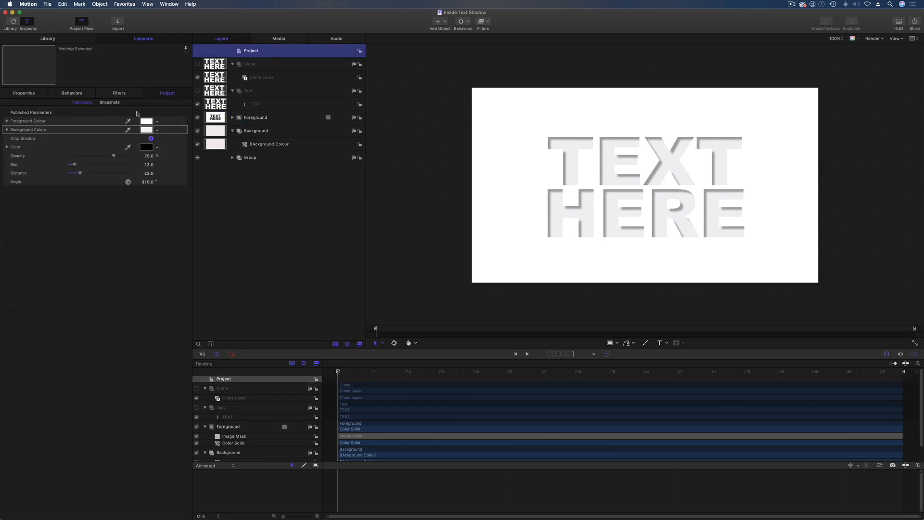
pyautogui.click(34, 188)
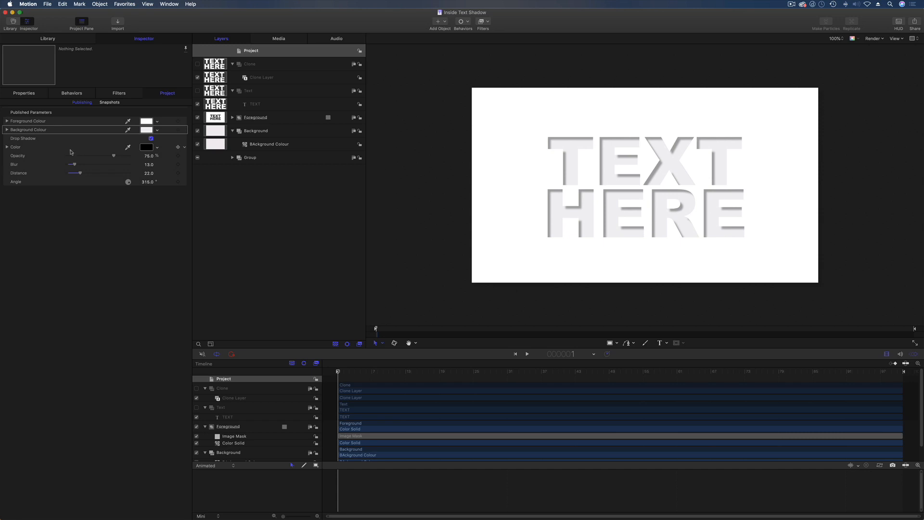
pyautogui.click(151, 138)
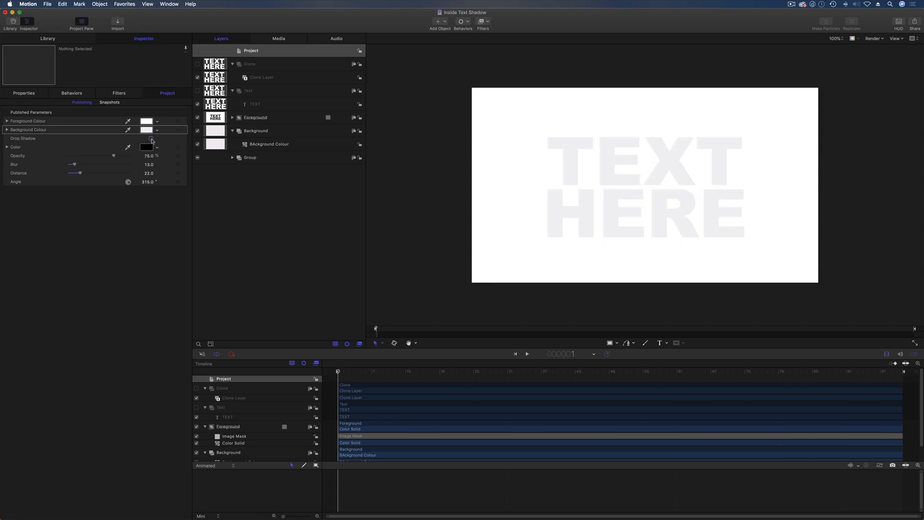
pyautogui.click(152, 138)
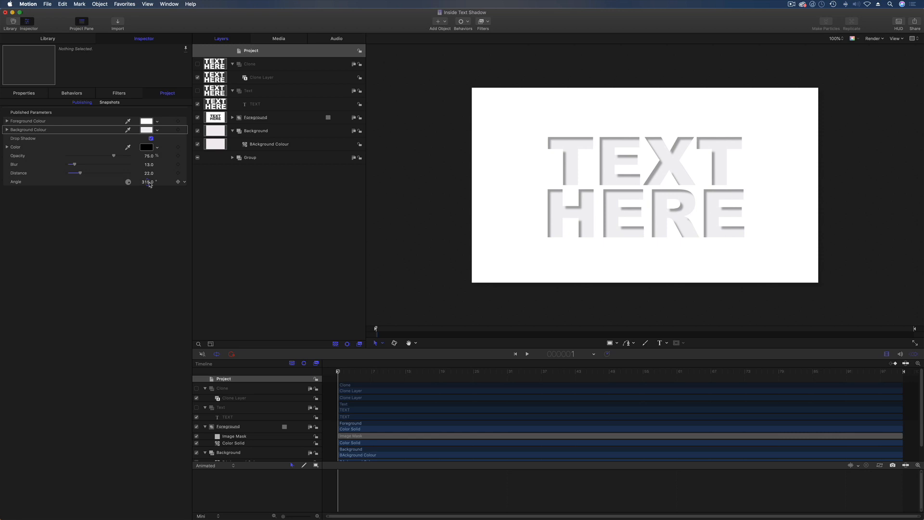
pyautogui.click(47, 4)
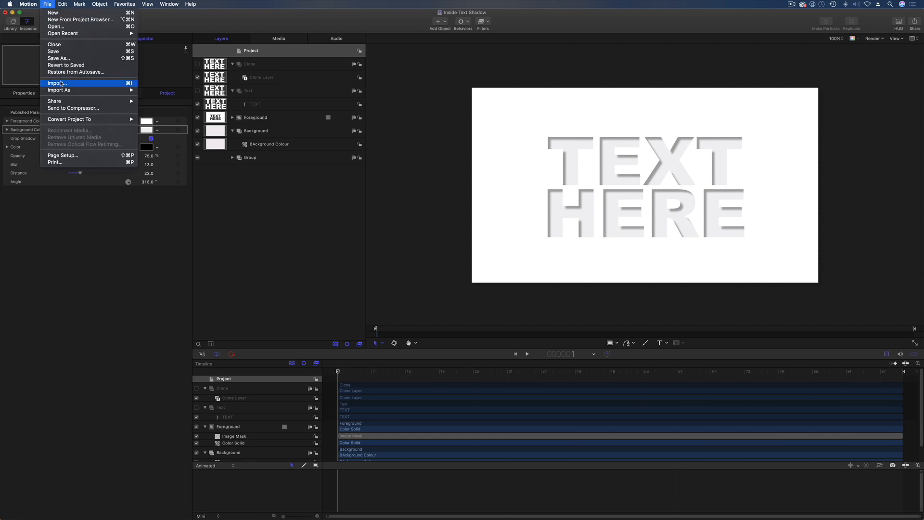
pyautogui.click(53, 52)
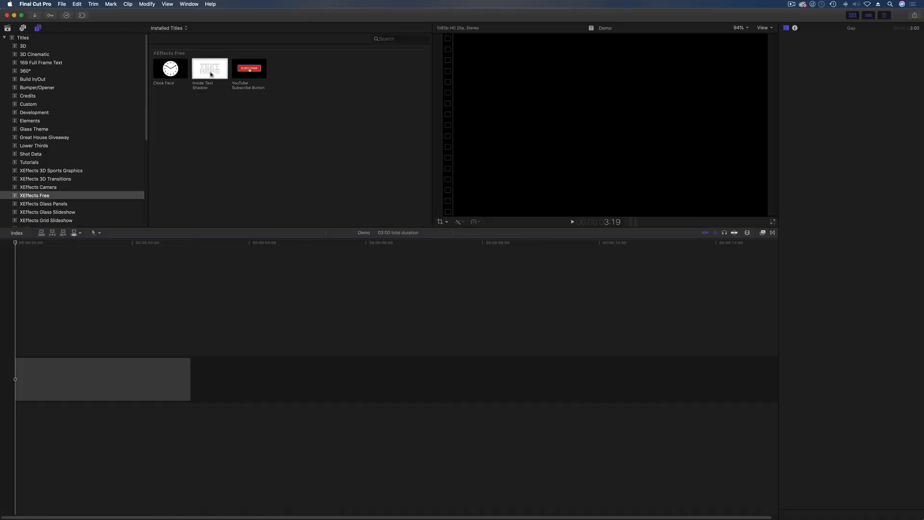
# Switch to Final Cut Pro and append the Inside Text Shadow title from XEffects Free to the Demo timeline
pyautogui.click(210, 73)
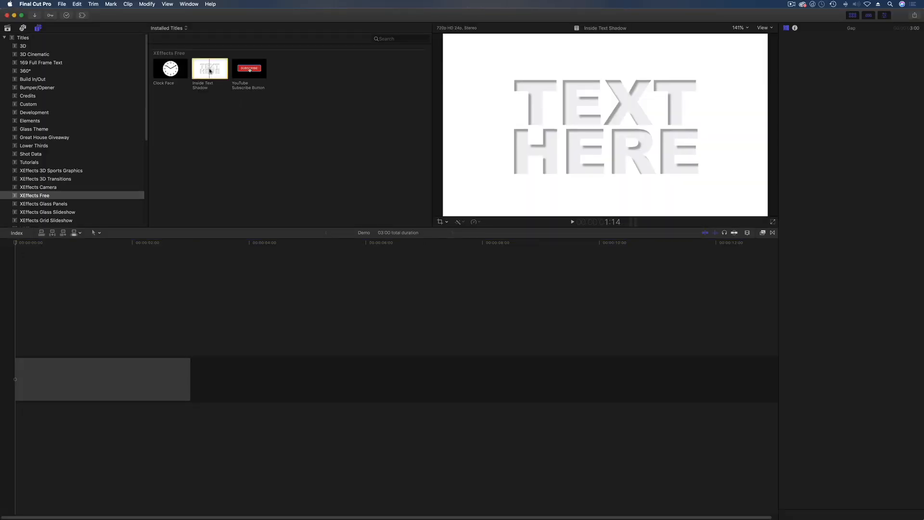
pyautogui.press('e')
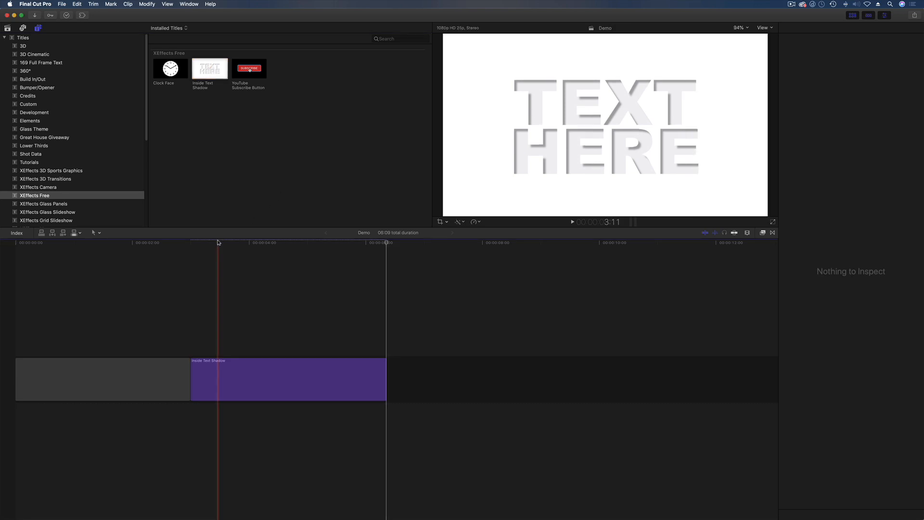
# Set the Foreground Colour of the Inside Text Shadow title in the timeline to the Apple palette's Blue
pyautogui.click(251, 375)
pyautogui.click(264, 367)
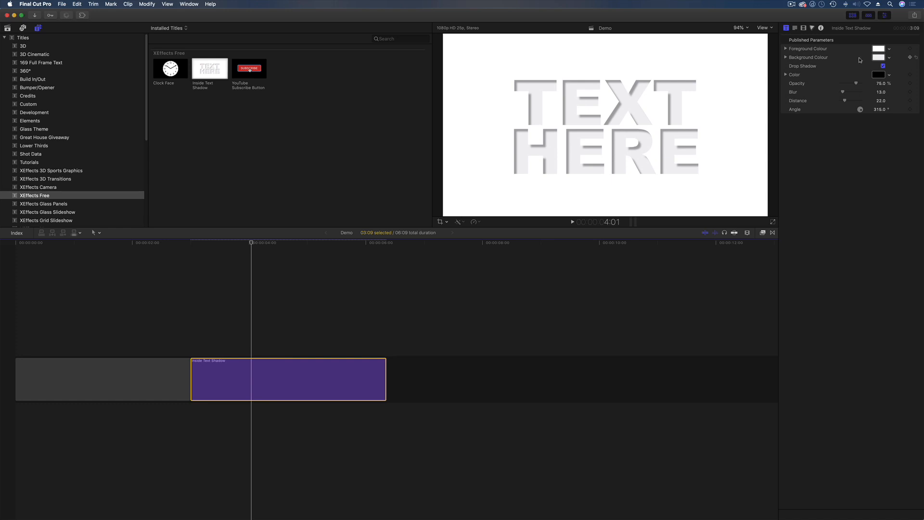
pyautogui.click(878, 49)
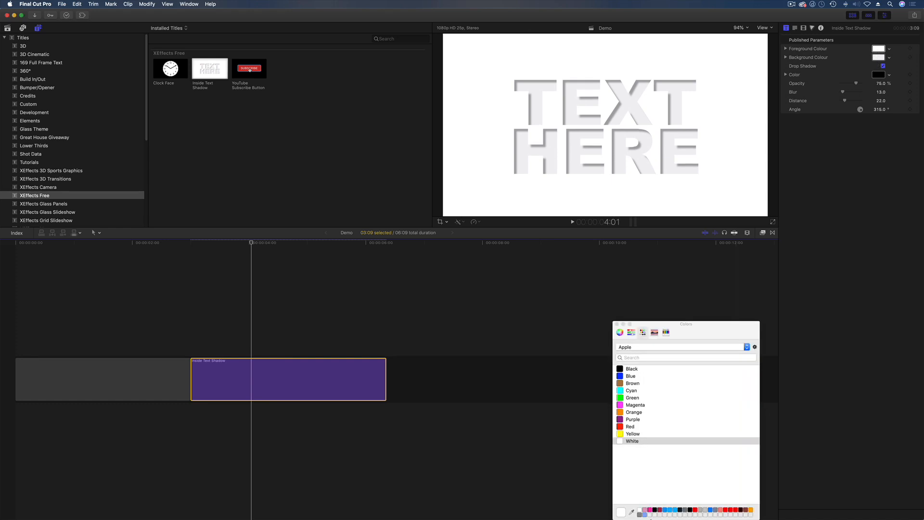
pyautogui.click(620, 377)
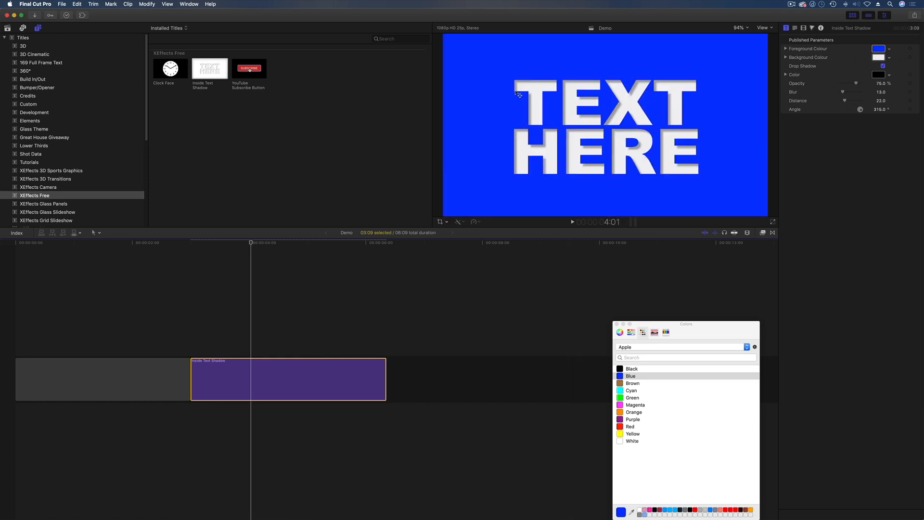
# Return the title's Foreground Colour to White and try Brown as the Background Colour before restoring the light background
pyautogui.press('w')
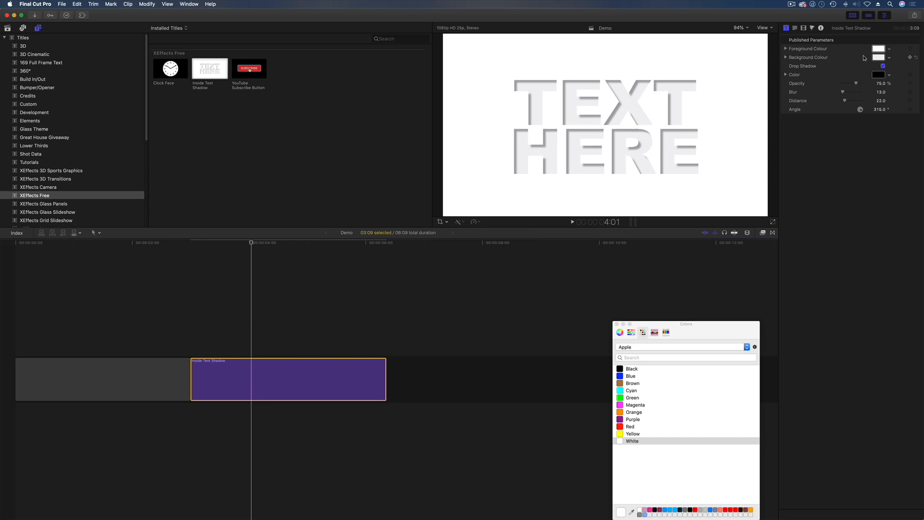
pyautogui.click(620, 383)
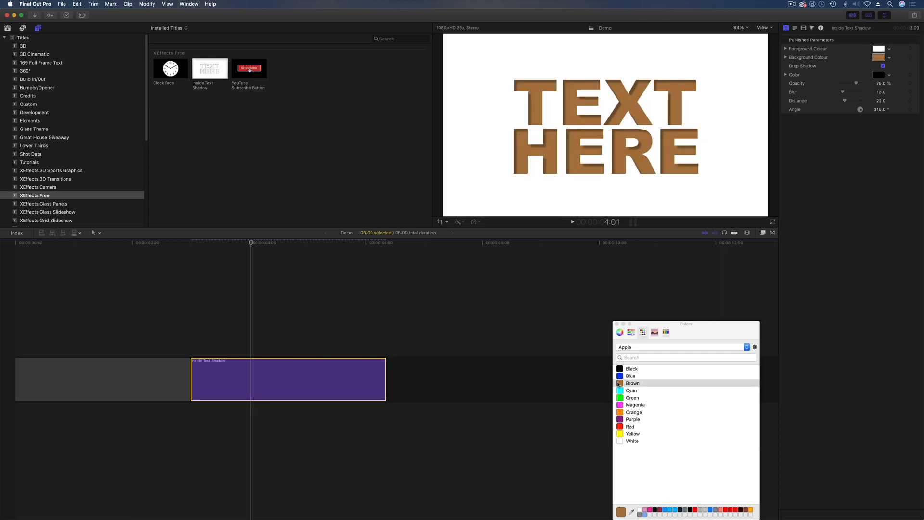
pyautogui.press('w')
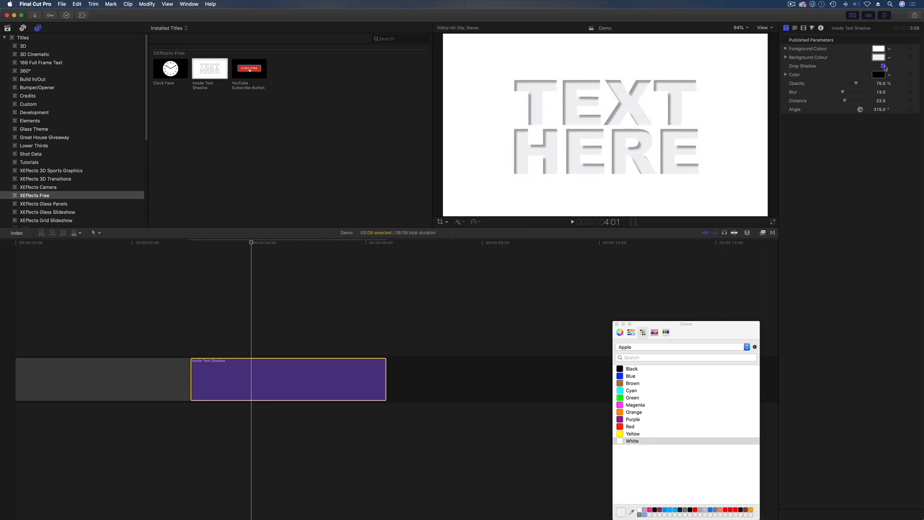
# Check the title's Drop Shadow parameter by switching it off and on again
pyautogui.click(883, 67)
pyautogui.click(883, 66)
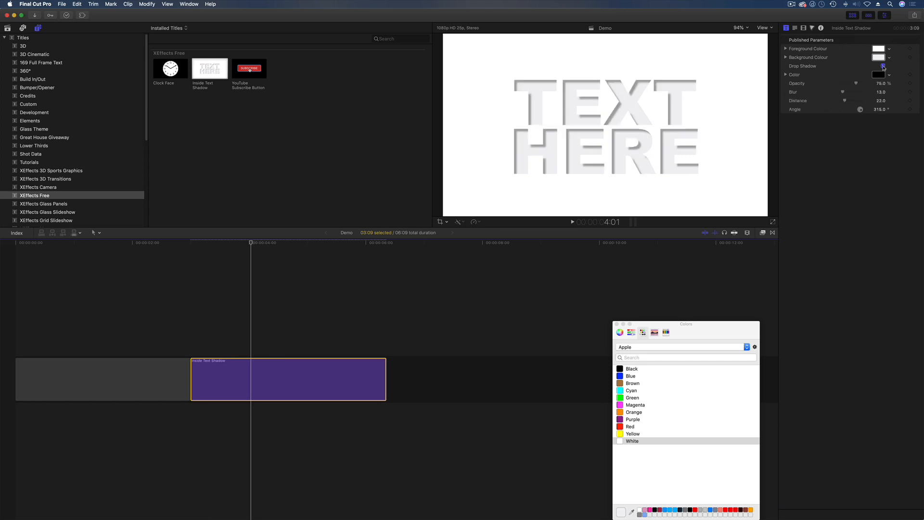
pyautogui.click(254, 243)
pyautogui.moveTo(255, 244); pyautogui.dragTo(253, 244)
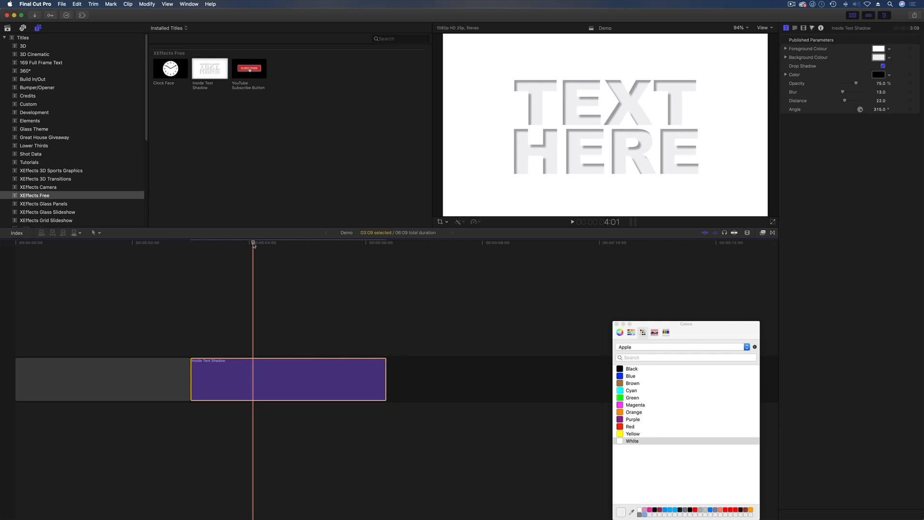
# Switch to Motion, duplicate the TEXT layer in the Text group and try adjusting the copy's horizontal position
pyautogui.press('super+Tab')
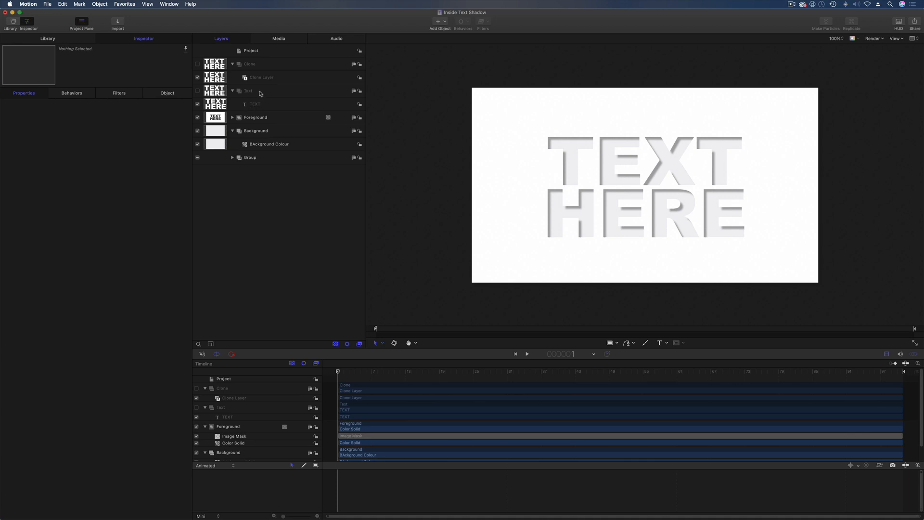
pyautogui.click(248, 104)
pyautogui.rightClick(246, 105)
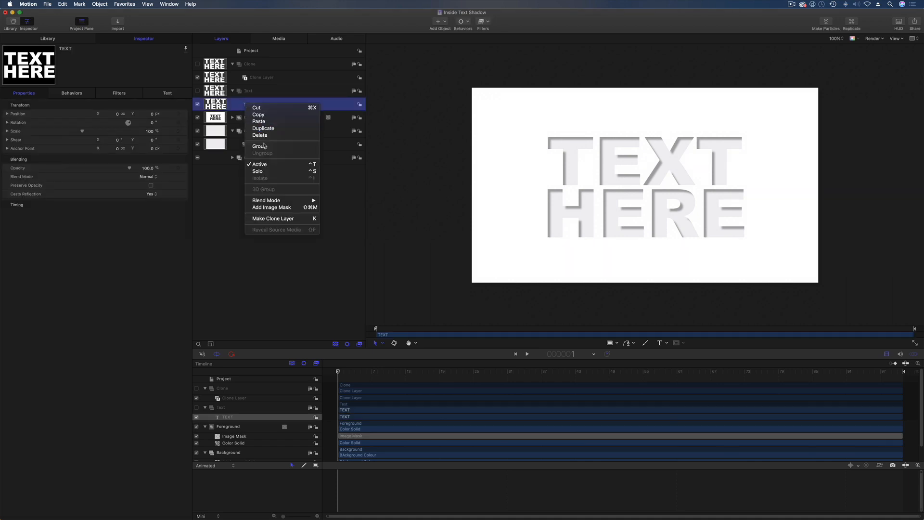
pyautogui.click(265, 128)
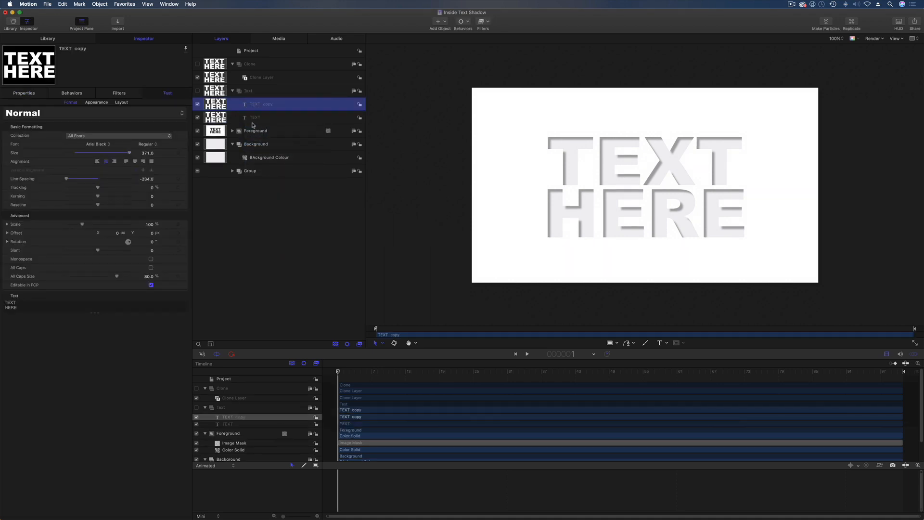
pyautogui.click(25, 94)
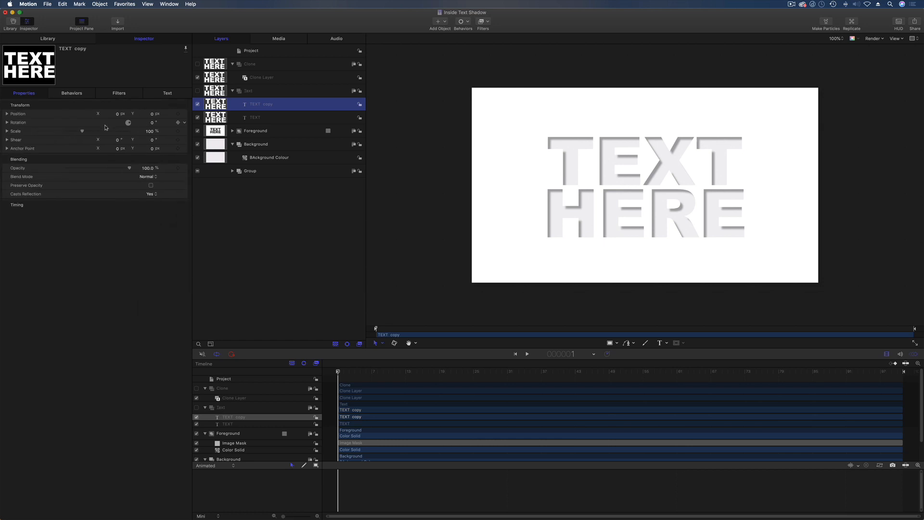
pyautogui.moveTo(116, 113)
pyautogui.mouseDown()
pyautogui.moveTo(140, 114)
pyautogui.moveTo(67, 115)
pyautogui.moveTo(110, 114)
pyautogui.mouseUp()
# Delete the duplicated TEXT layer from the Text group
pyautogui.doubleClick(284, 108)
pyautogui.press('BackSpace')
pyautogui.click(236, 105)
pyautogui.press('BackSpace')
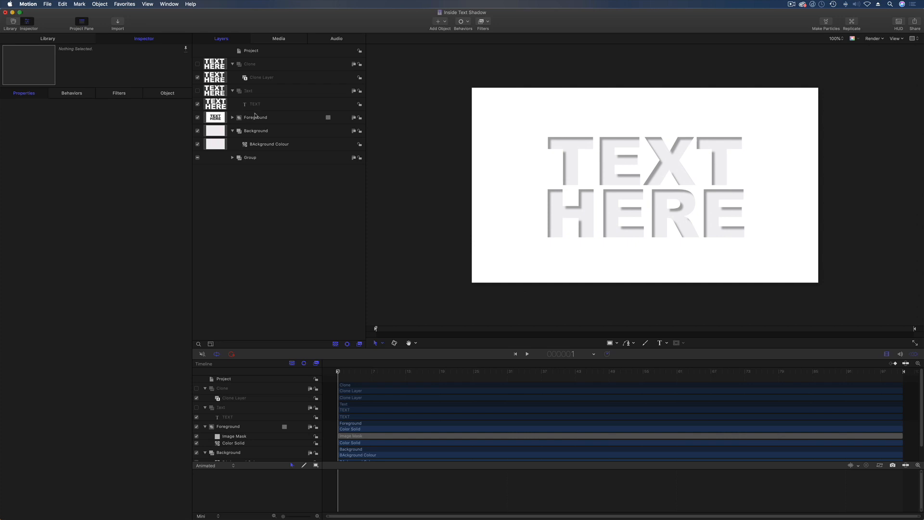
# Set the project's duration to 70 frames
pyautogui.press('End')
pyautogui.moveTo(919, 383); pyautogui.dragTo(336, 376)
pyautogui.click(250, 52)
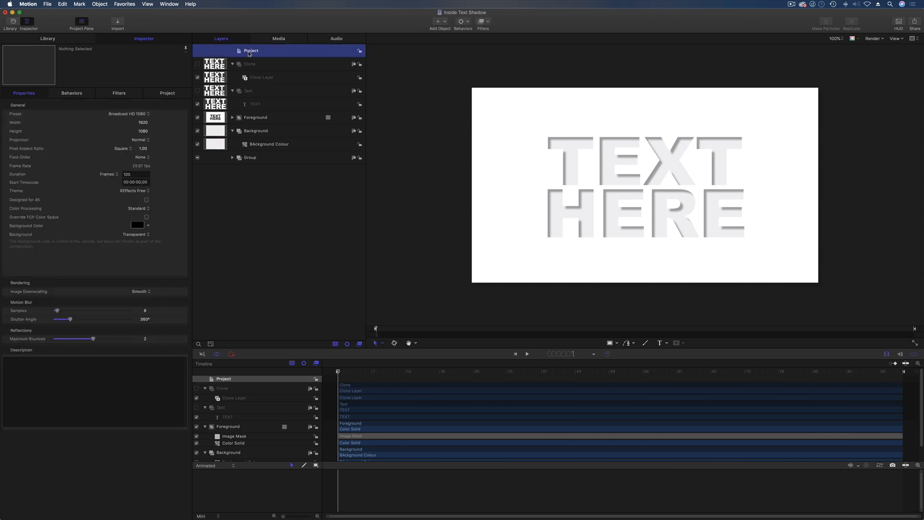
pyautogui.click(130, 175)
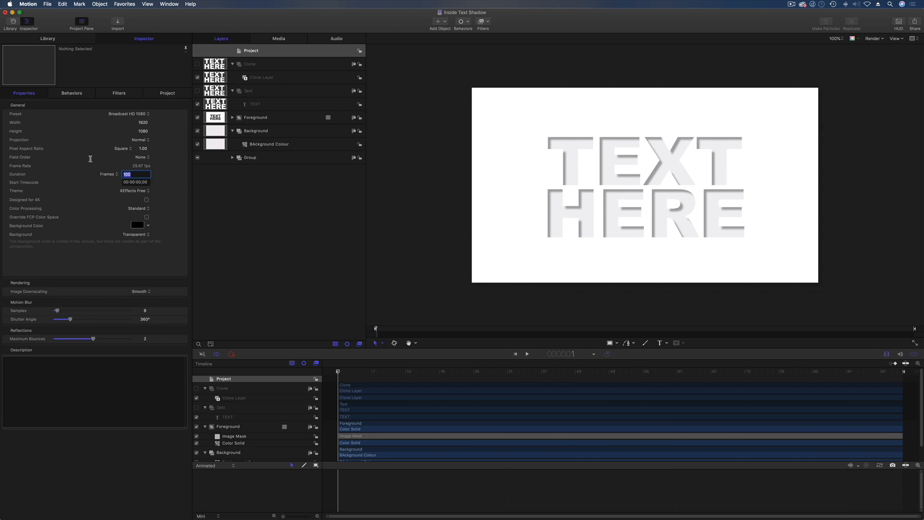
pyautogui.write('70')
pyautogui.press('Return')
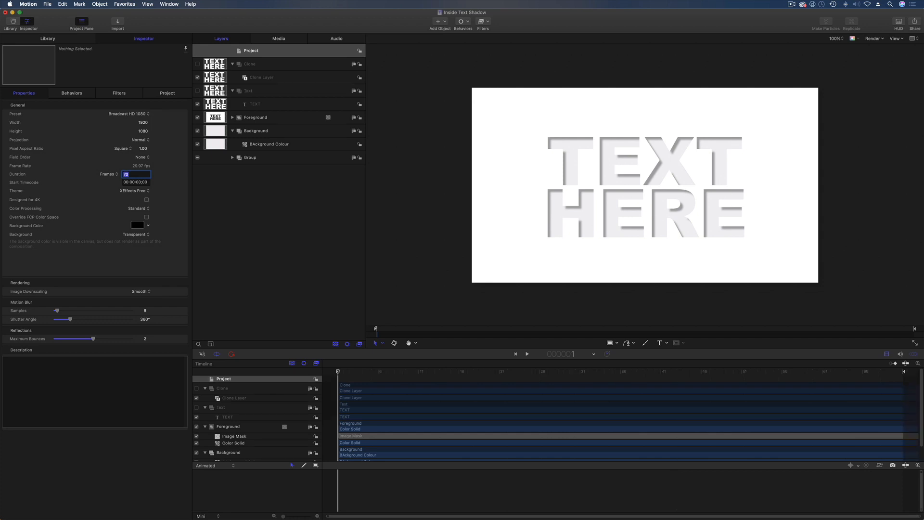
# Add a project marker at frame 30 and set its type to Build In - Optional
pyautogui.moveTo(353, 374); pyautogui.dragTo(336, 374)
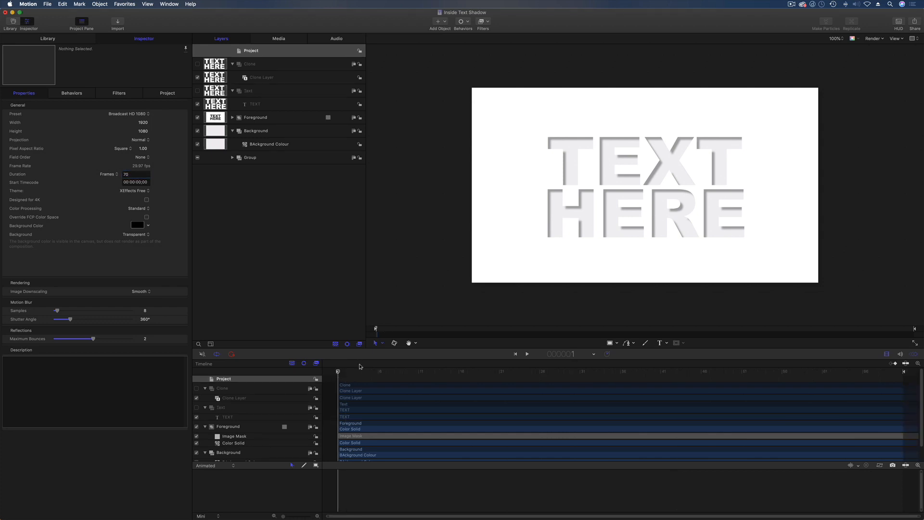
pyautogui.moveTo(393, 373); pyautogui.dragTo(574, 379)
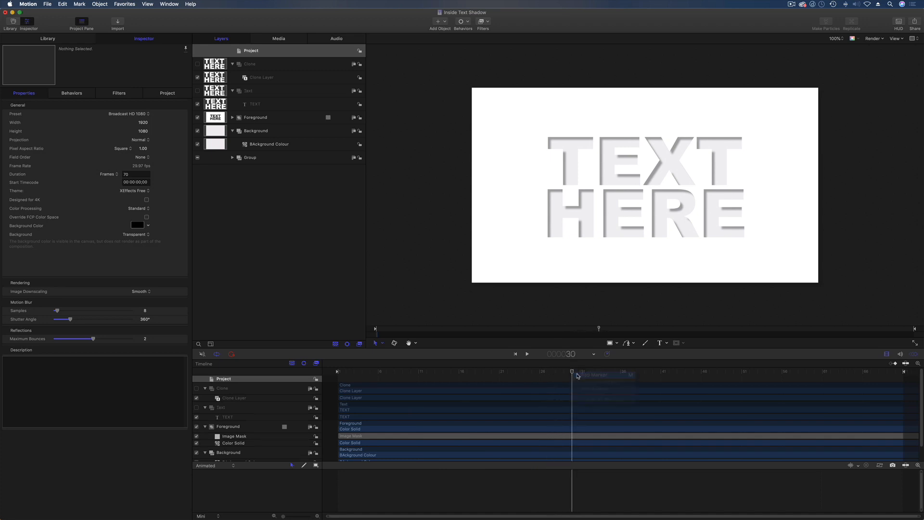
pyautogui.rightClick(573, 374)
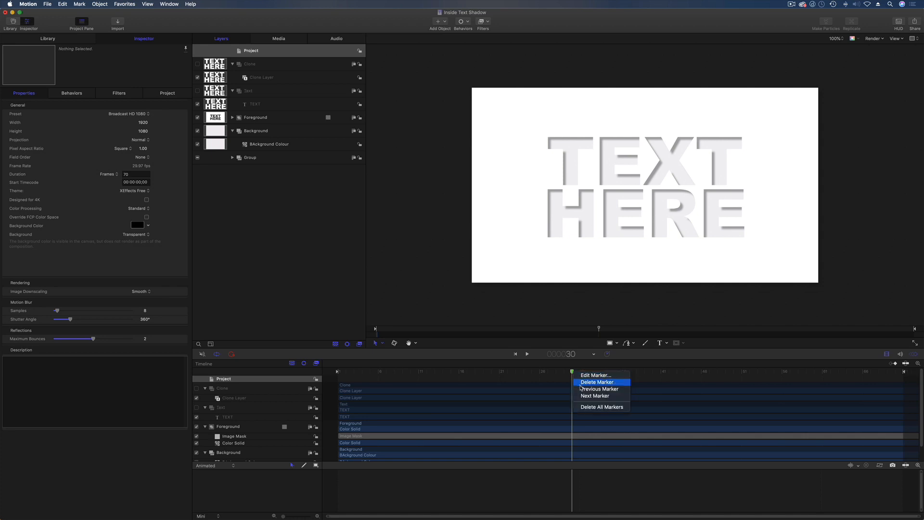
pyautogui.click(580, 378)
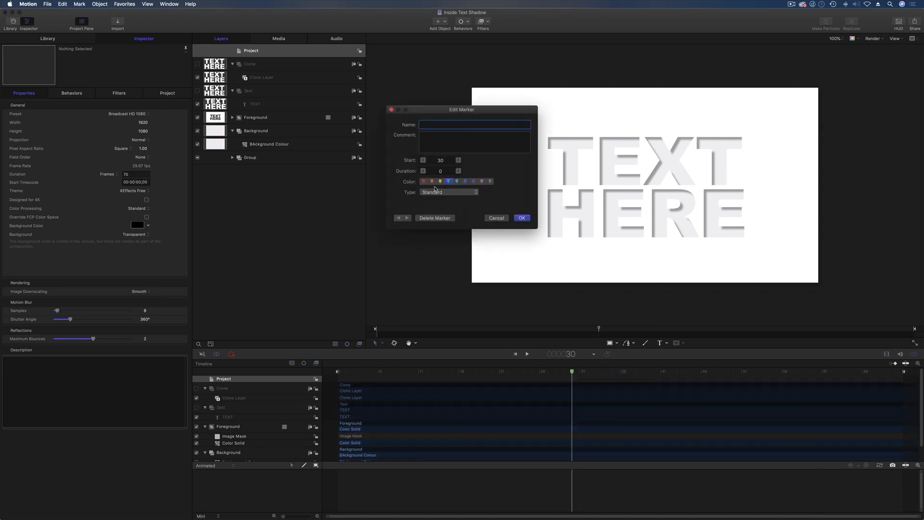
pyautogui.click(435, 193)
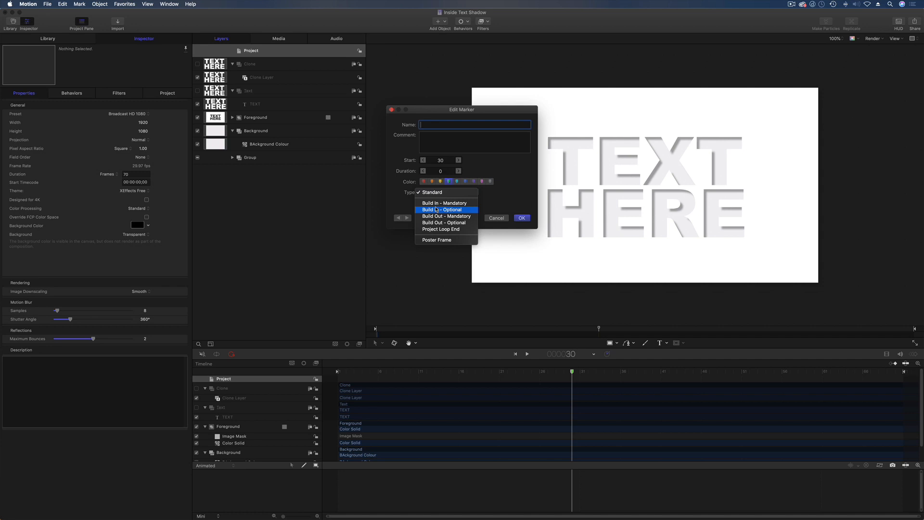
pyautogui.click(436, 210)
pyautogui.click(522, 218)
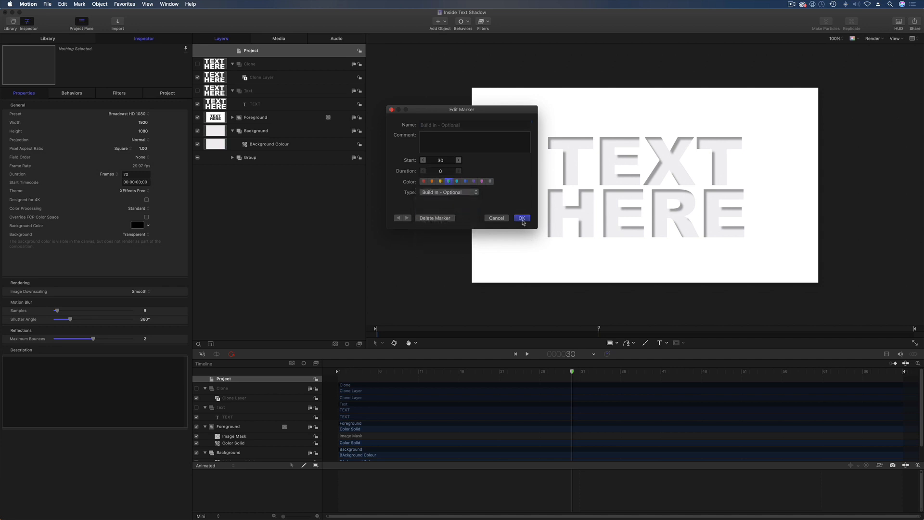
# Add a project marker at frame 40 and set its type to Build Out - Optional
pyautogui.moveTo(544, 375)
pyautogui.mouseDown()
pyautogui.moveTo(342, 375)
pyautogui.moveTo(573, 376)
pyautogui.moveTo(337, 378)
pyautogui.moveTo(742, 377)
pyautogui.moveTo(612, 375)
pyautogui.moveTo(650, 373)
pyautogui.mouseUp()
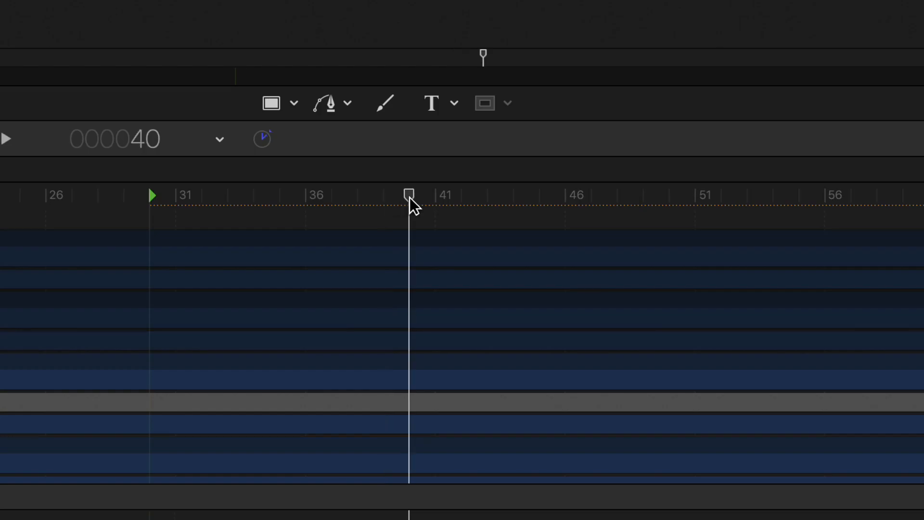
pyautogui.rightClick(410, 196)
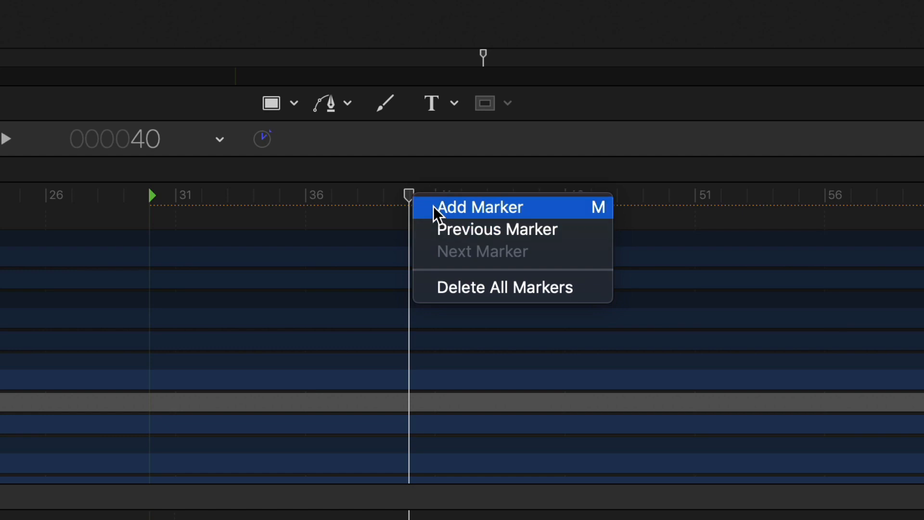
pyautogui.click(432, 206)
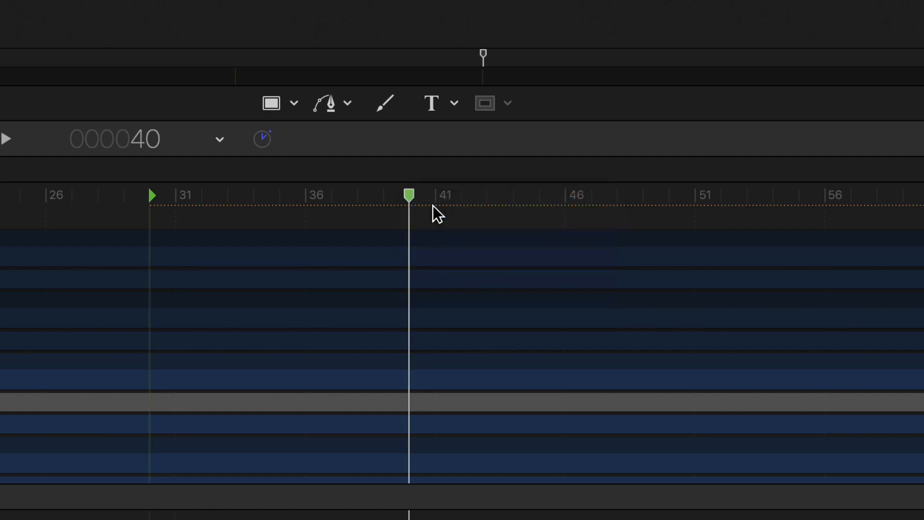
pyautogui.rightClick(410, 195)
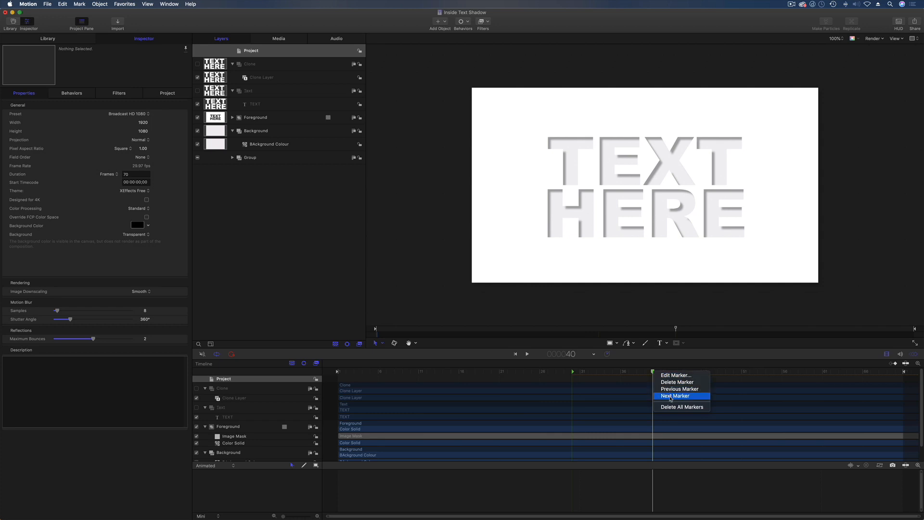
pyautogui.click(646, 372)
pyautogui.rightClick(653, 371)
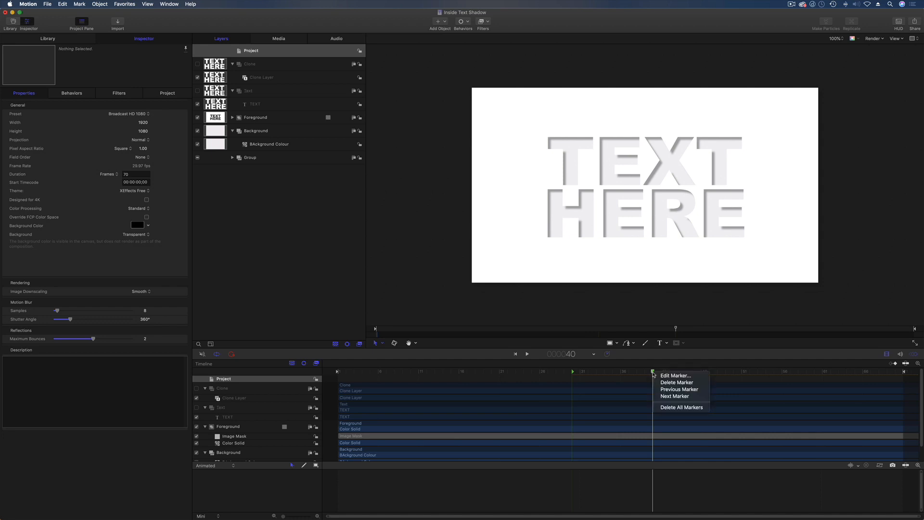
pyautogui.click(662, 377)
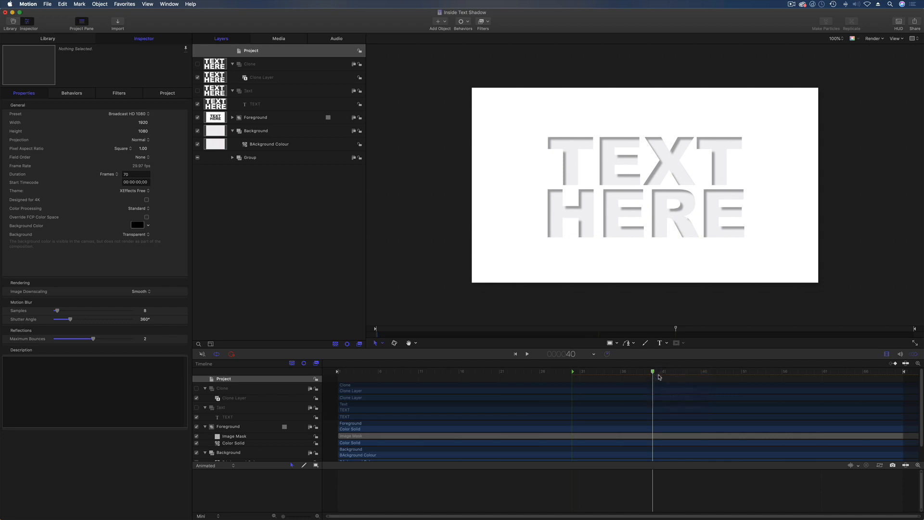
pyautogui.click(435, 193)
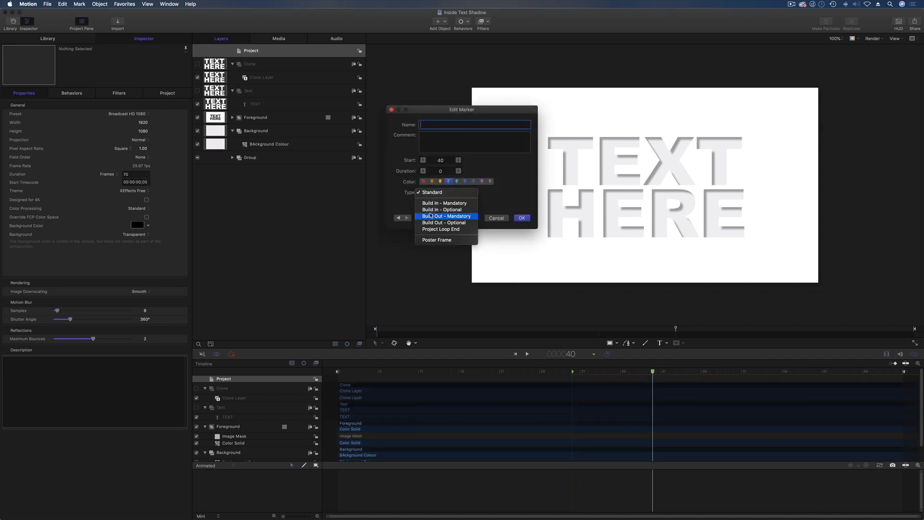
pyautogui.click(475, 223)
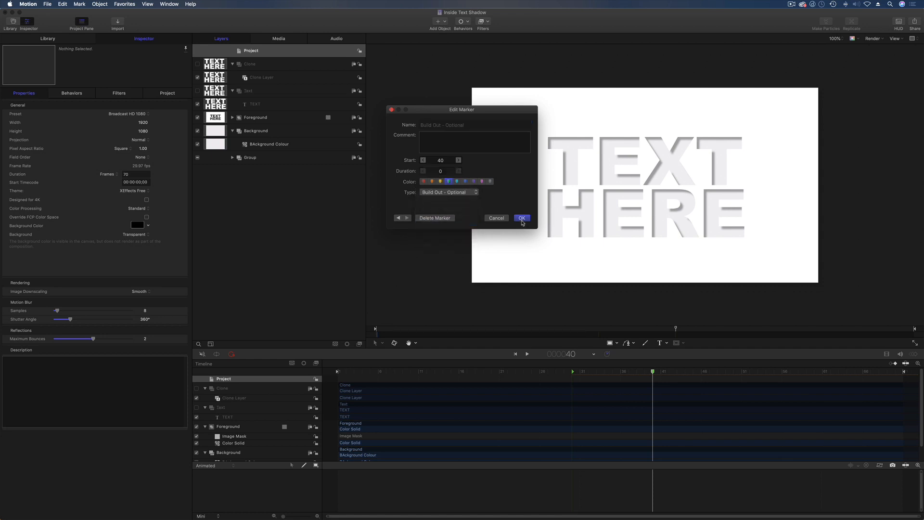
pyautogui.click(521, 219)
# Set the opacity of the Clone Layer in the Clone group to 0%
pyautogui.moveTo(586, 371)
pyautogui.mouseDown()
pyautogui.moveTo(575, 371)
pyautogui.moveTo(651, 372)
pyautogui.moveTo(576, 374)
pyautogui.mouseUp()
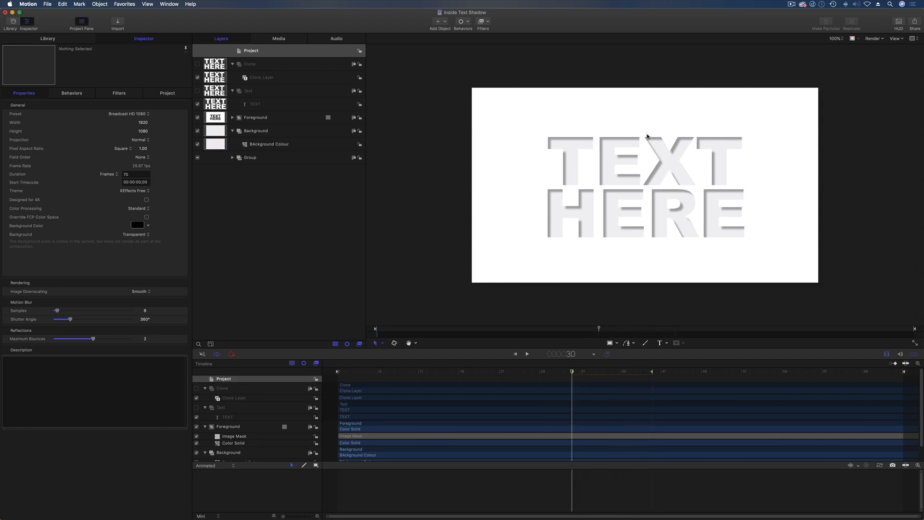
pyautogui.click(259, 78)
pyautogui.moveTo(116, 170)
pyautogui.mouseDown()
pyautogui.moveTo(60, 172)
pyautogui.moveTo(132, 174)
pyautogui.moveTo(63, 175)
pyautogui.mouseUp()
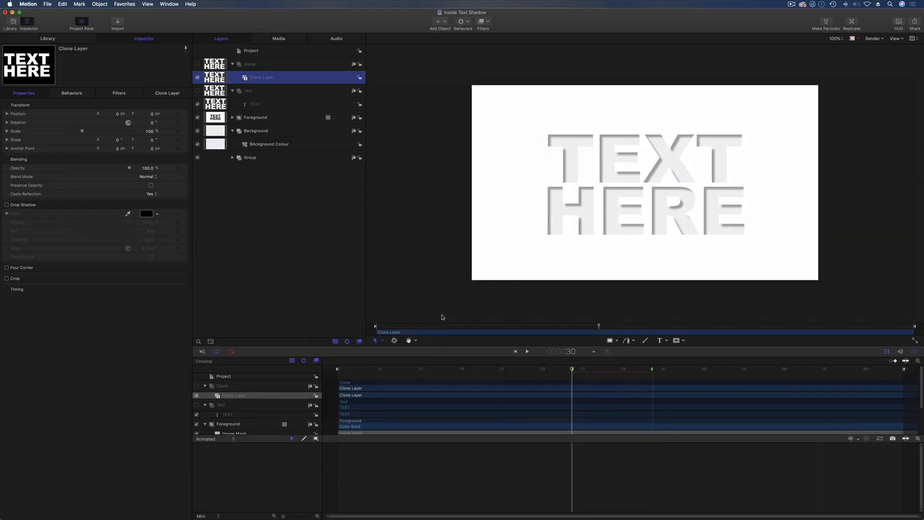
pyautogui.press('super+8')
pyautogui.moveTo(337, 323)
pyautogui.mouseDown()
pyautogui.moveTo(330, 328)
pyautogui.moveTo(574, 324)
pyautogui.moveTo(338, 323)
pyautogui.moveTo(572, 326)
pyautogui.moveTo(326, 333)
pyautogui.mouseUp()
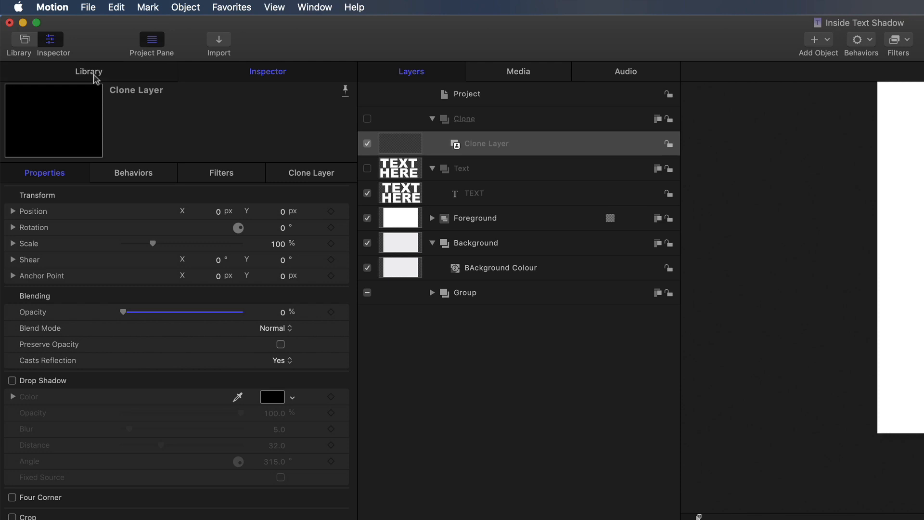
# Add a Ramp parameter behavior to the Clone Layer and trim its end to frame 30
pyautogui.click(94, 77)
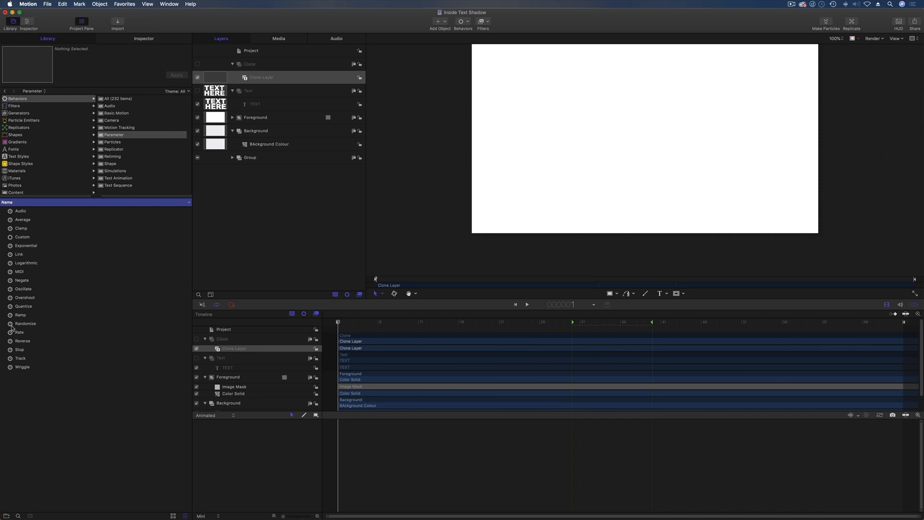
pyautogui.moveTo(9, 316)
pyautogui.mouseDown()
pyautogui.moveTo(330, 97)
pyautogui.moveTo(298, 80)
pyautogui.mouseUp()
pyautogui.moveTo(529, 322); pyautogui.dragTo(572, 322)
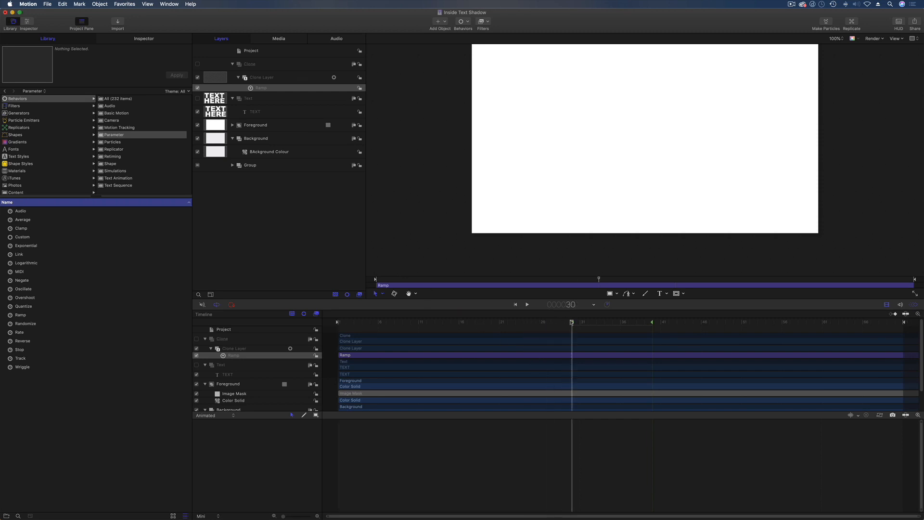
pyautogui.moveTo(904, 355); pyautogui.dragTo(572, 355)
pyautogui.moveTo(566, 325); pyautogui.dragTo(524, 326)
# Set the Ramp behavior's End Value to 100 and apply it to the Clone Layer's Blending Opacity
pyautogui.click(293, 88)
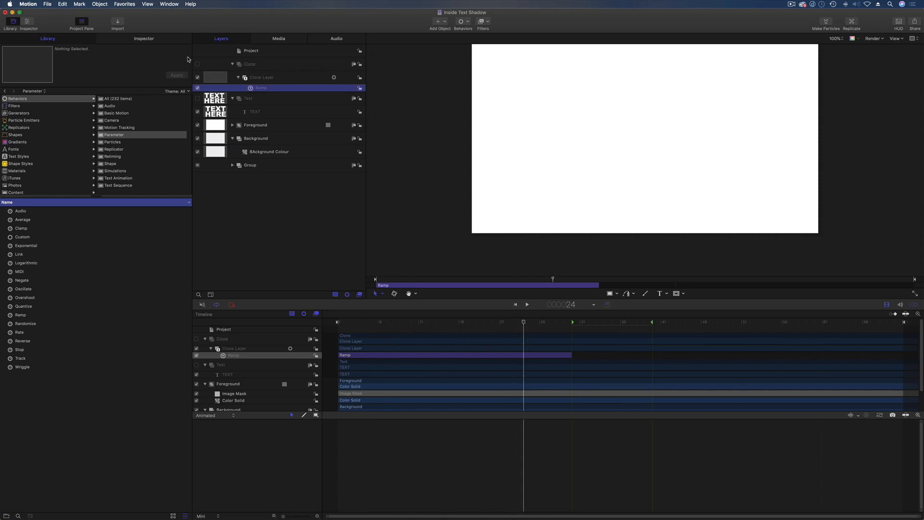
pyautogui.click(164, 40)
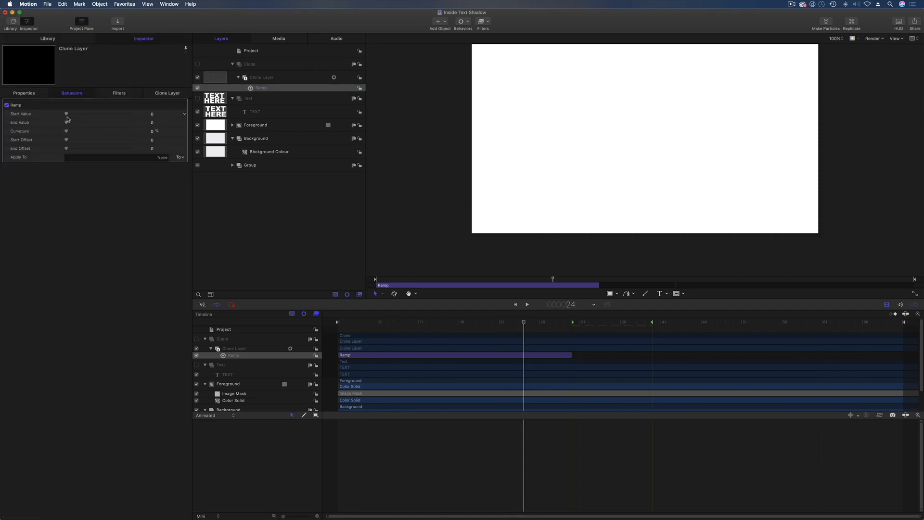
pyautogui.moveTo(69, 124); pyautogui.dragTo(160, 125)
pyautogui.click(183, 158)
pyautogui.moveTo(198, 164)
pyautogui.moveTo(237, 170)
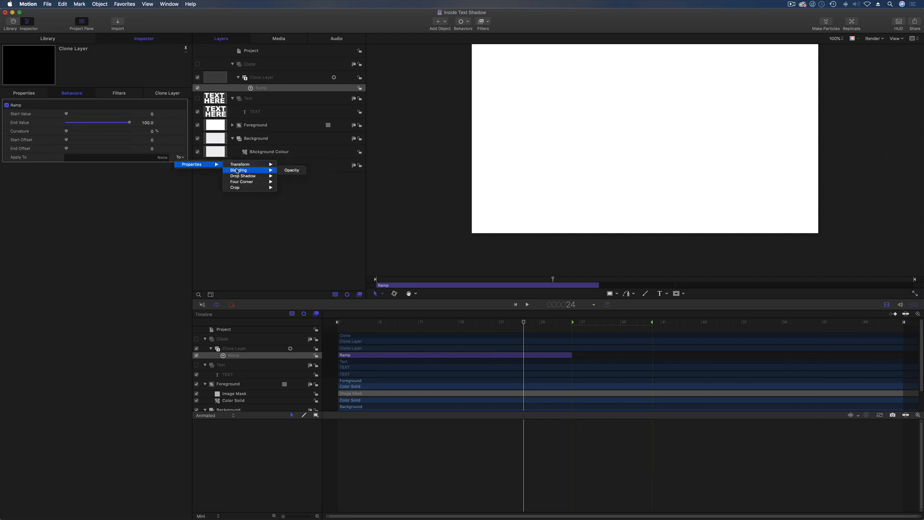
pyautogui.click(292, 170)
# Play back the title from the start to review the opacity ramp during the build-in
pyautogui.moveTo(534, 327); pyautogui.dragTo(334, 321)
pyautogui.press('space')
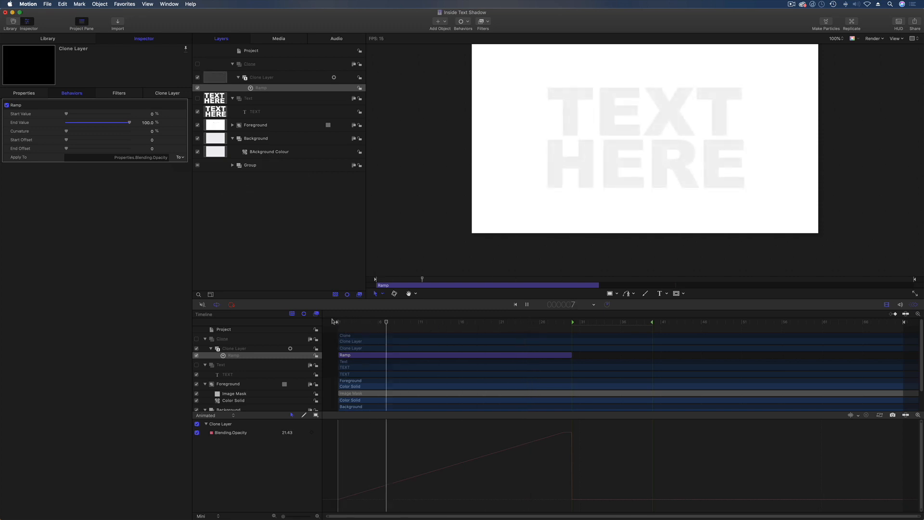
pyautogui.press('space')
pyautogui.moveTo(556, 323); pyautogui.dragTo(338, 322)
pyautogui.press('space')
pyautogui.moveTo(423, 322); pyautogui.dragTo(332, 327)
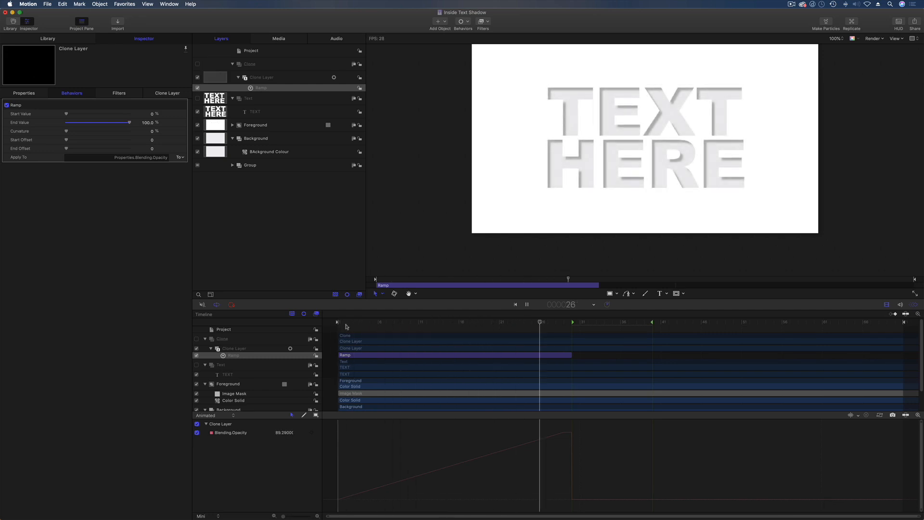
pyautogui.press('space')
pyautogui.click(466, 324)
# Rename the Ramp behavior on the Clone Layer to Ramp In
pyautogui.doubleClick(271, 88)
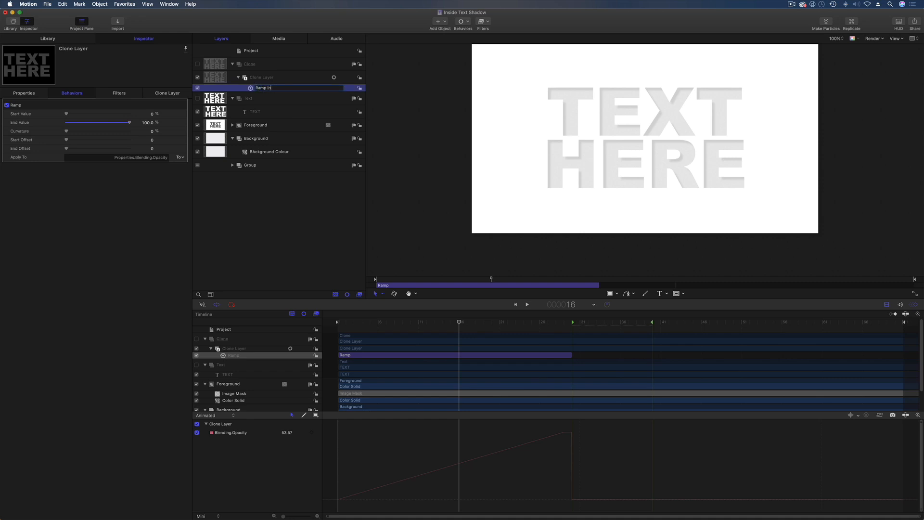
pyautogui.write('In')
pyautogui.press('Return')
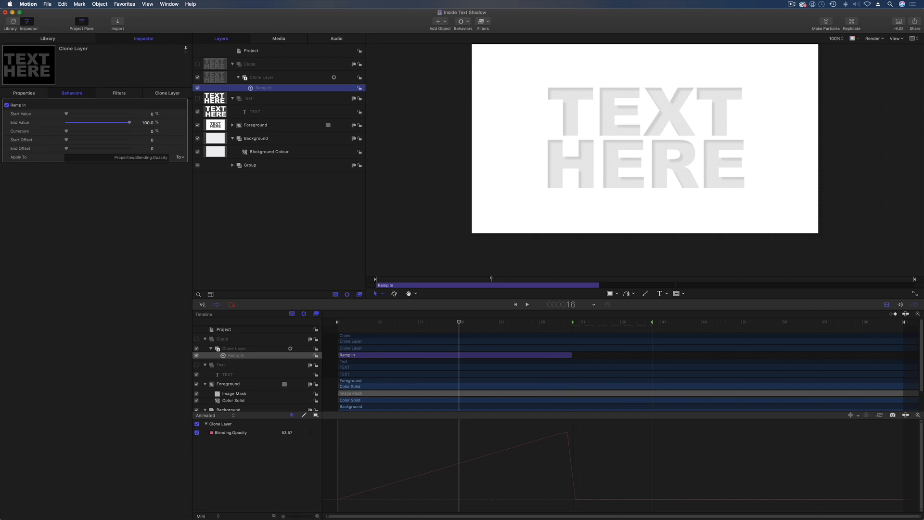
# Duplicate the Ramp In behavior and rename the copy Ramp Out
pyautogui.rightClick(253, 92)
pyautogui.click(266, 111)
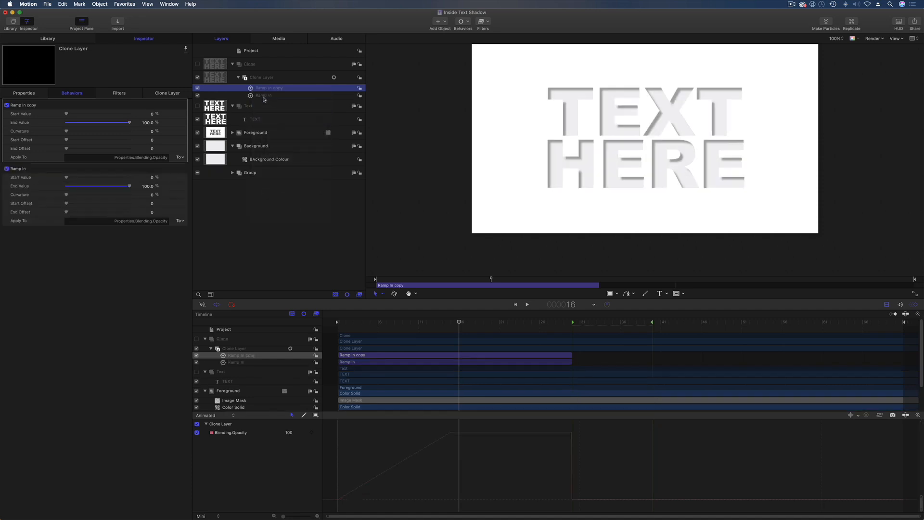
pyautogui.doubleClick(265, 95)
pyautogui.click(277, 95)
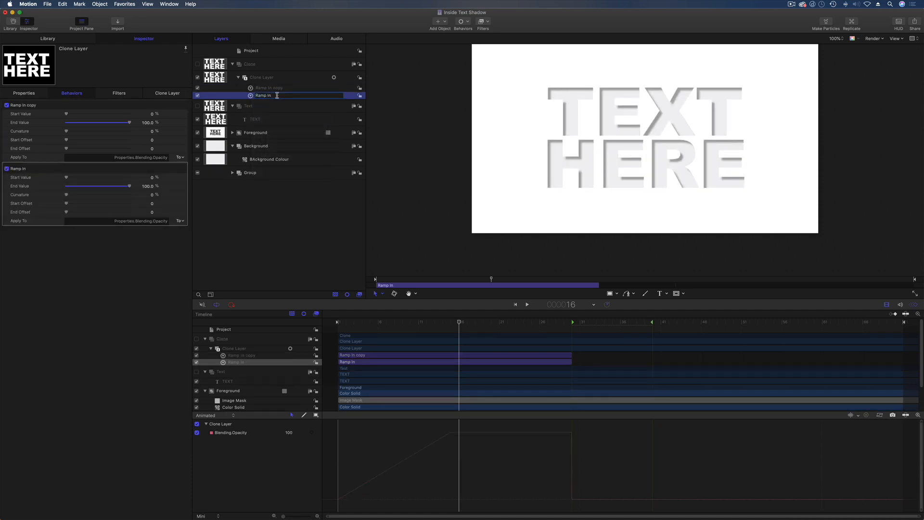
pyautogui.doubleClick(273, 89)
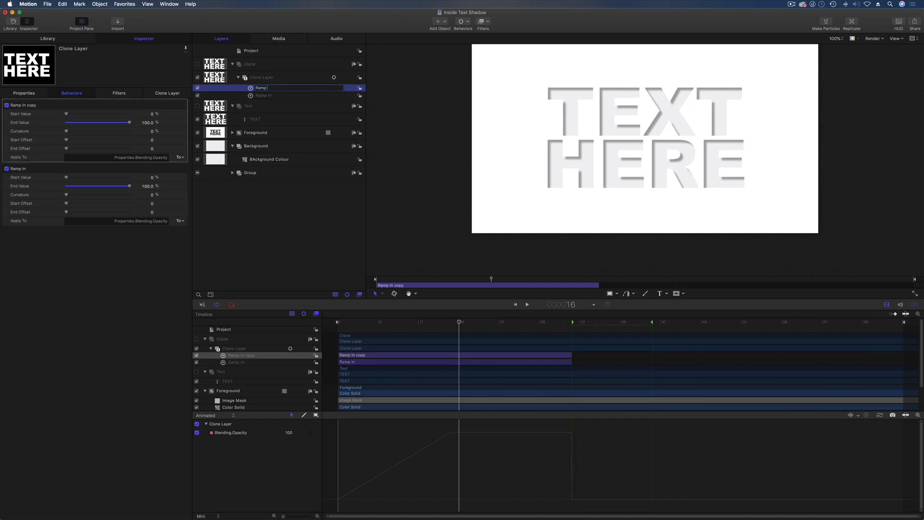
pyautogui.write('Ramp Out')
pyautogui.press('Return')
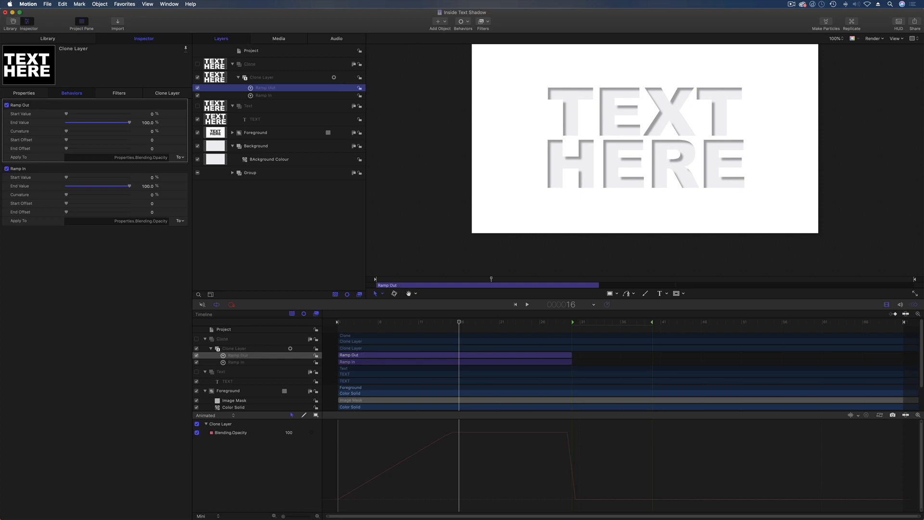
# Move the Ramp Out behavior to start at frame 40 and extend its end to a 30-frame duration
pyautogui.moveTo(395, 358); pyautogui.dragTo(711, 359)
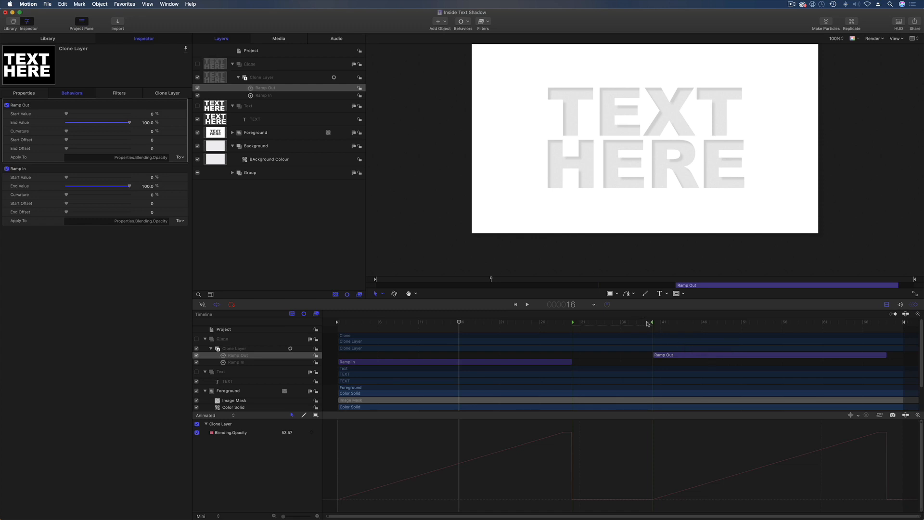
pyautogui.moveTo(648, 324); pyautogui.dragTo(652, 323)
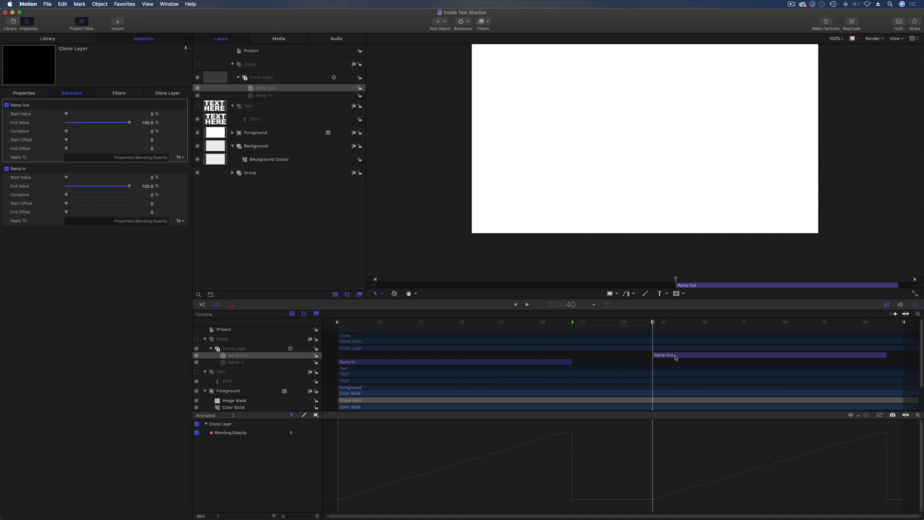
pyautogui.moveTo(728, 360)
pyautogui.mouseDown()
pyautogui.moveTo(743, 360)
pyautogui.moveTo(732, 360)
pyautogui.mouseUp()
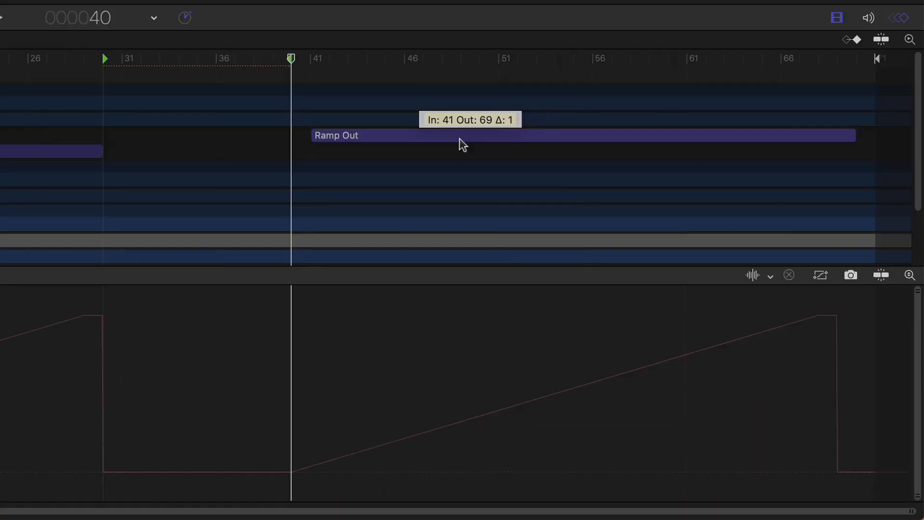
pyautogui.moveTo(462, 144)
pyautogui.mouseDown()
pyautogui.moveTo(496, 140)
pyautogui.moveTo(461, 138)
pyautogui.mouseUp()
pyautogui.moveTo(322, 62); pyautogui.dragTo(854, 60)
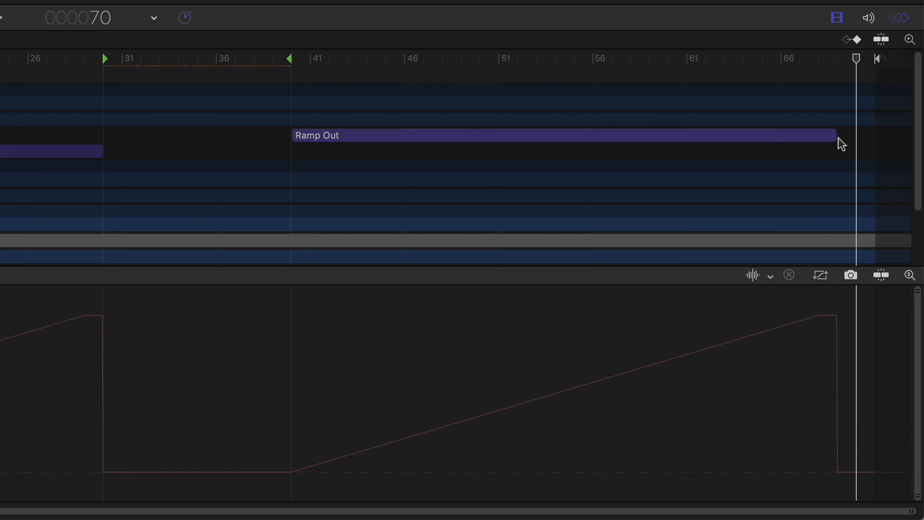
pyautogui.moveTo(837, 137); pyautogui.dragTo(852, 137)
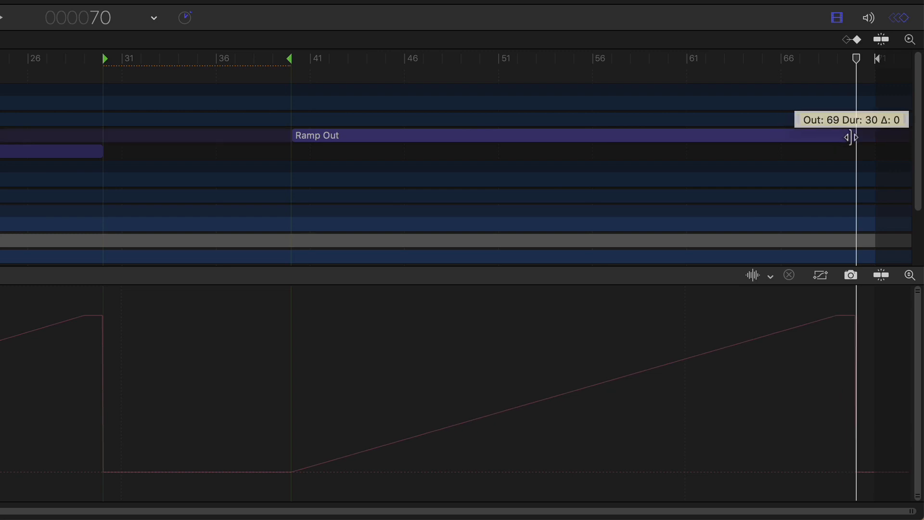
pyautogui.moveTo(821, 66); pyautogui.dragTo(302, 76)
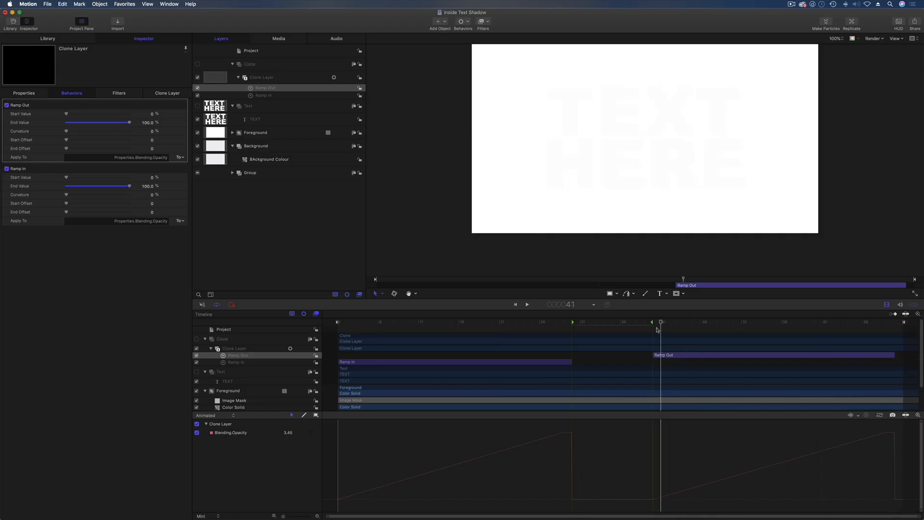
pyautogui.moveTo(657, 330); pyautogui.dragTo(653, 330)
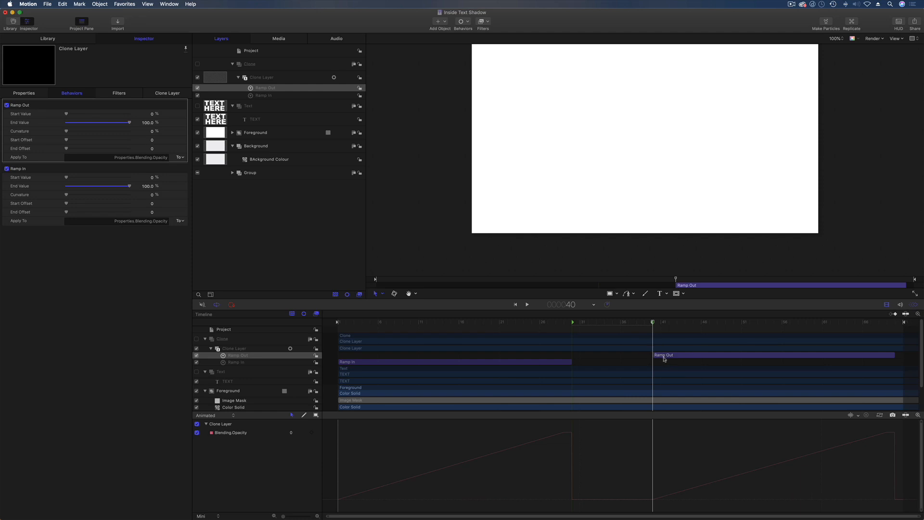
pyautogui.moveTo(86, 179); pyautogui.dragTo(45, 189)
pyautogui.press('super+z')
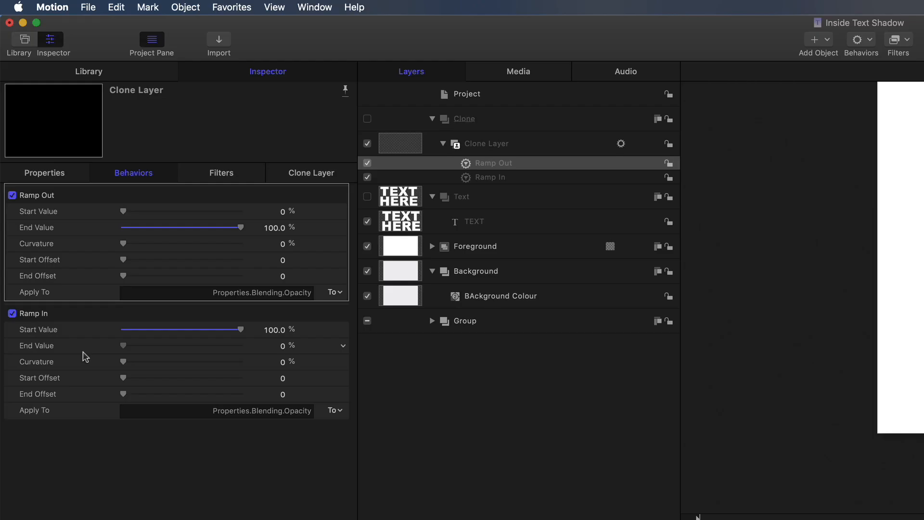
pyautogui.press('super+z')
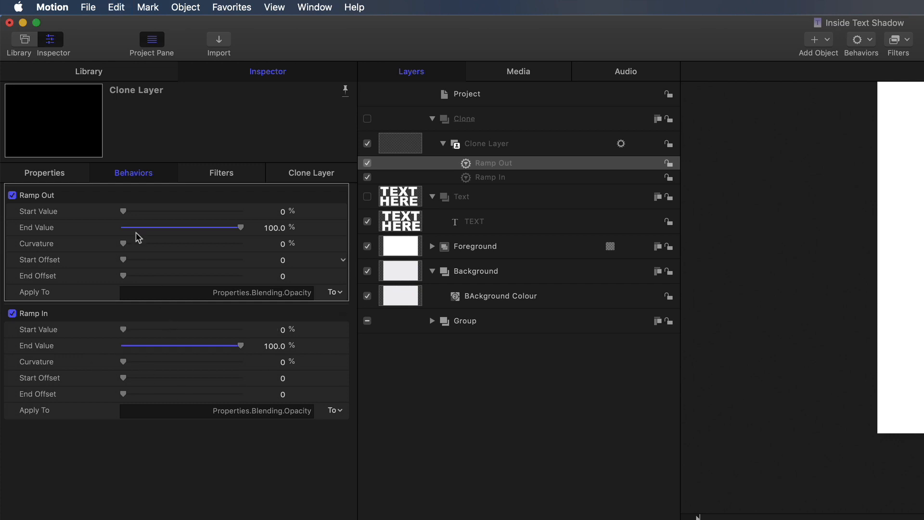
# Reorder Ramp In above Ramp Out, and set Ramp Out's Start Value to 100% and End Value to 0%
pyautogui.moveTo(61, 314); pyautogui.dragTo(66, 213)
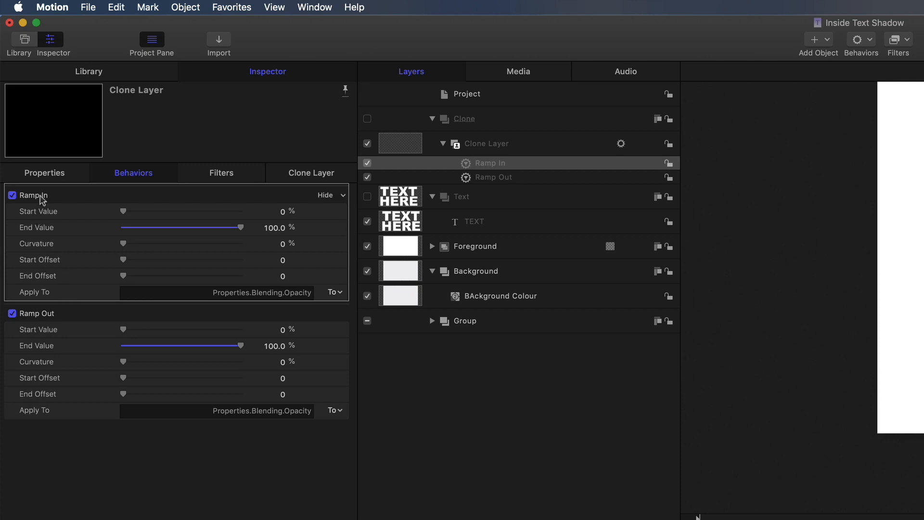
pyautogui.moveTo(126, 330); pyautogui.dragTo(301, 331)
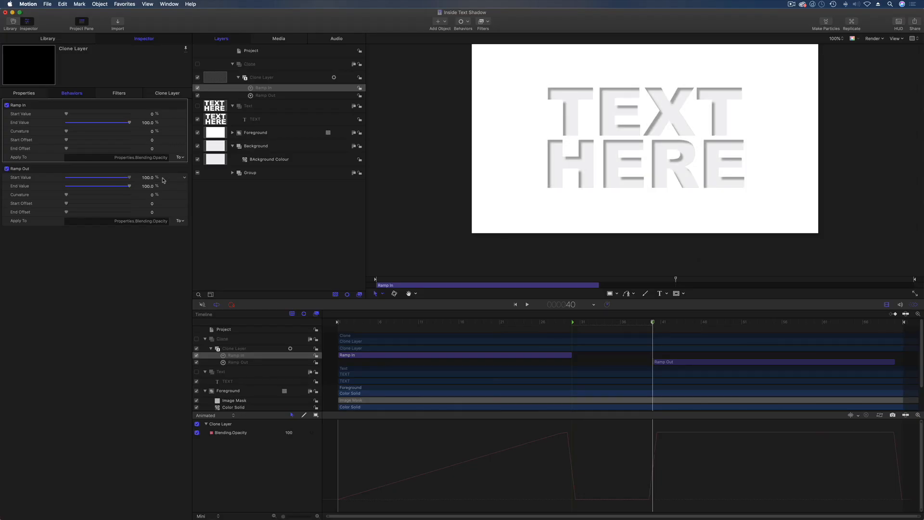
pyautogui.moveTo(239, 346); pyautogui.dragTo(87, 351)
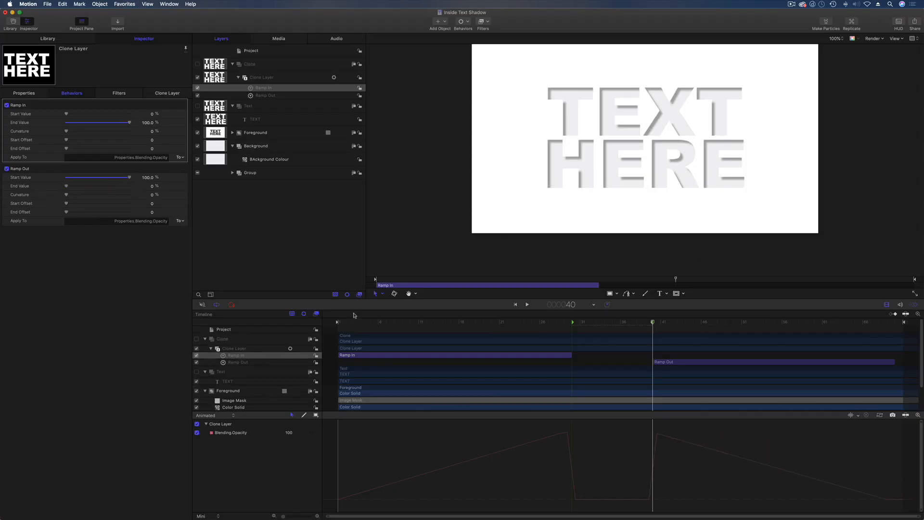
pyautogui.moveTo(354, 323); pyautogui.dragTo(337, 322)
pyautogui.press('space')
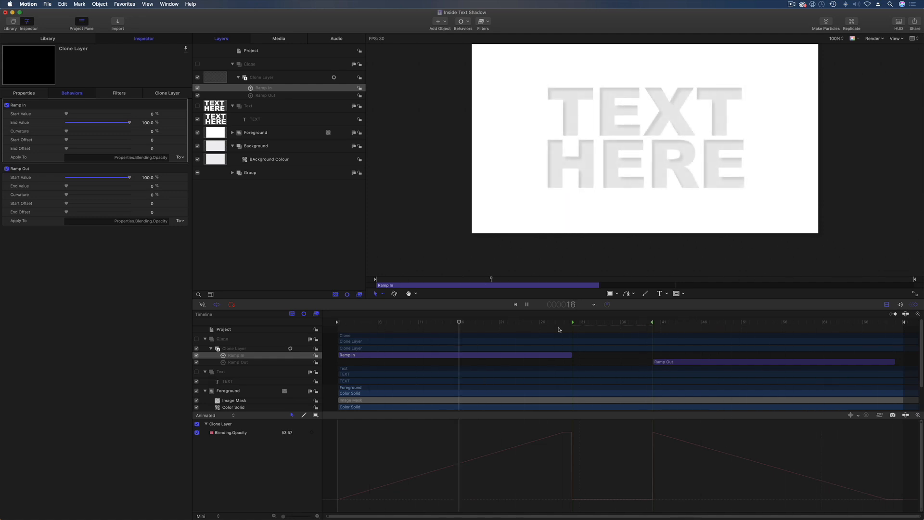
pyautogui.press('space')
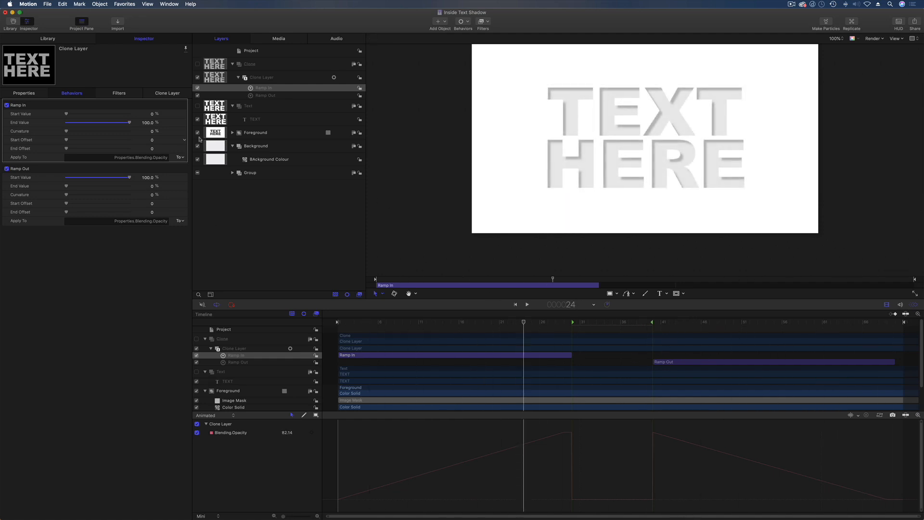
# Duplicate the Ramp In behavior and rename the copy Ramp Mid
pyautogui.rightClick(278, 91)
pyautogui.click(285, 115)
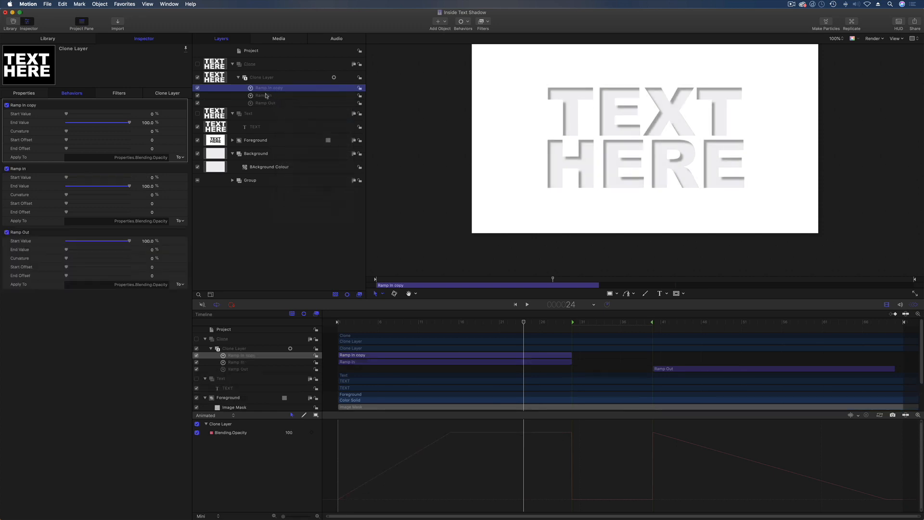
pyautogui.doubleClick(265, 90)
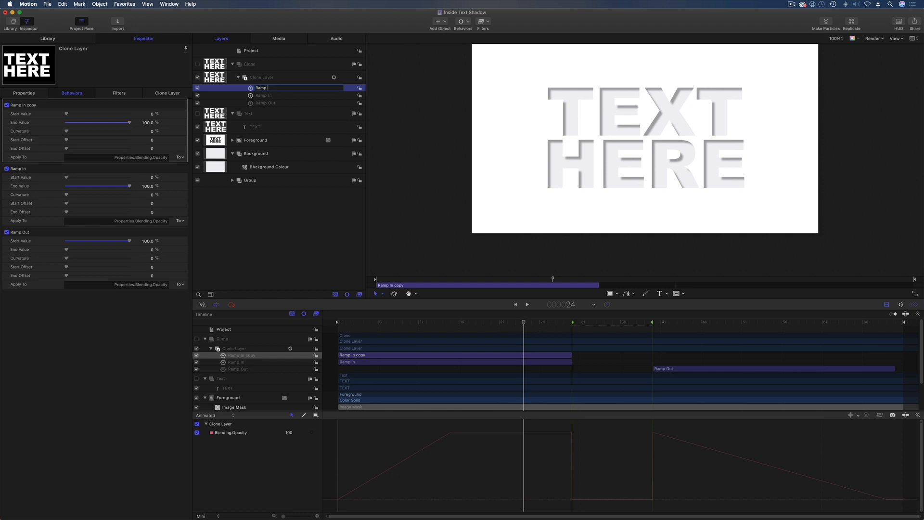
pyautogui.write('Ramp Mid')
pyautogui.press('Return')
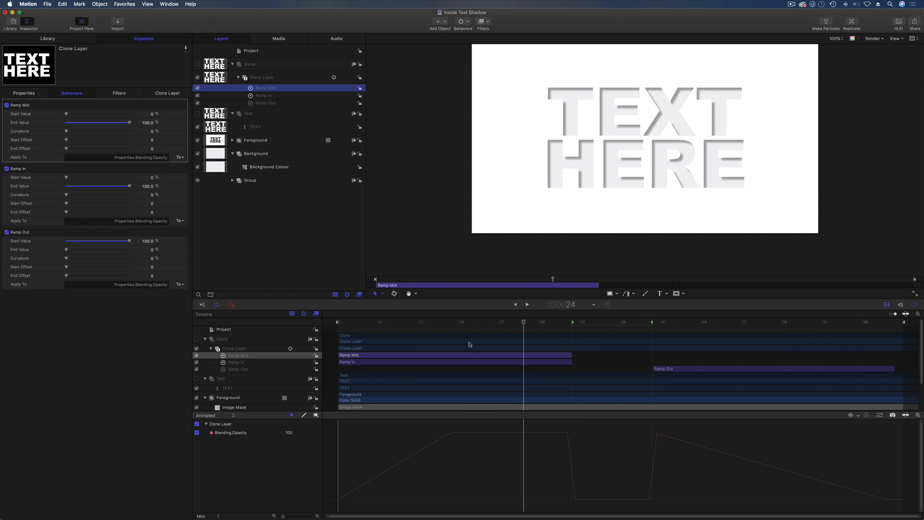
# Move Ramp Mid to the end of Ramp In and trim it to end where Ramp Out begins, at the frame 40 marker
pyautogui.moveTo(430, 358); pyautogui.dragTo(669, 355)
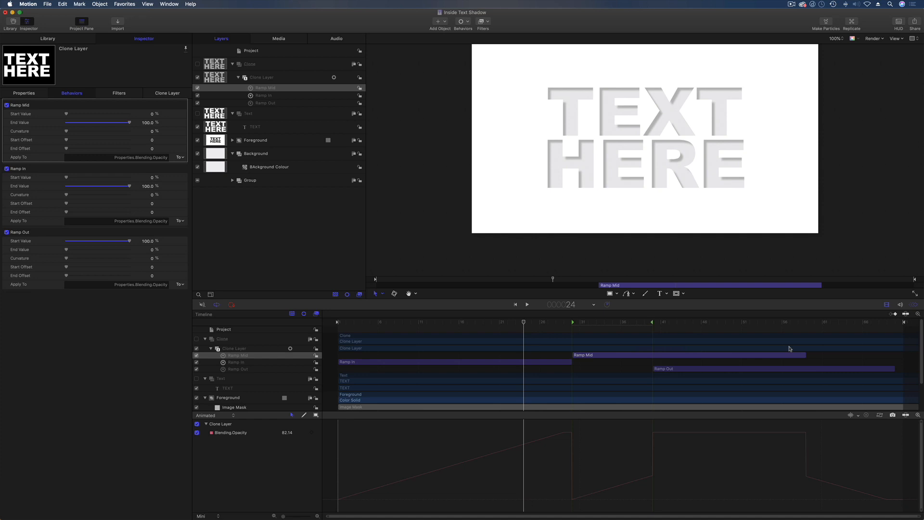
pyautogui.moveTo(805, 354); pyautogui.dragTo(653, 354)
pyautogui.click(605, 322)
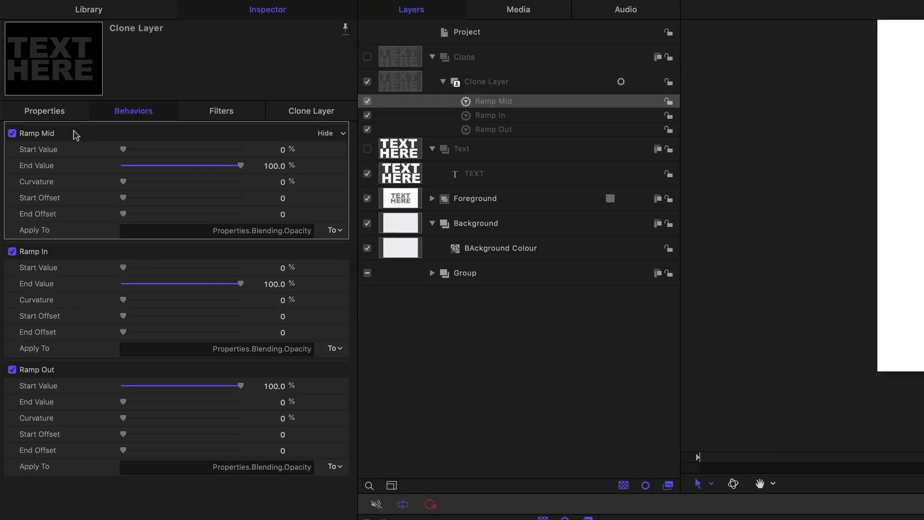
# Reorder Ramp Mid between Ramp In and Ramp Out, set its Start Value to 100%, and play back the result
pyautogui.moveTo(39, 105); pyautogui.dragTo(38, 207)
pyautogui.moveTo(71, 323); pyautogui.dragTo(149, 320)
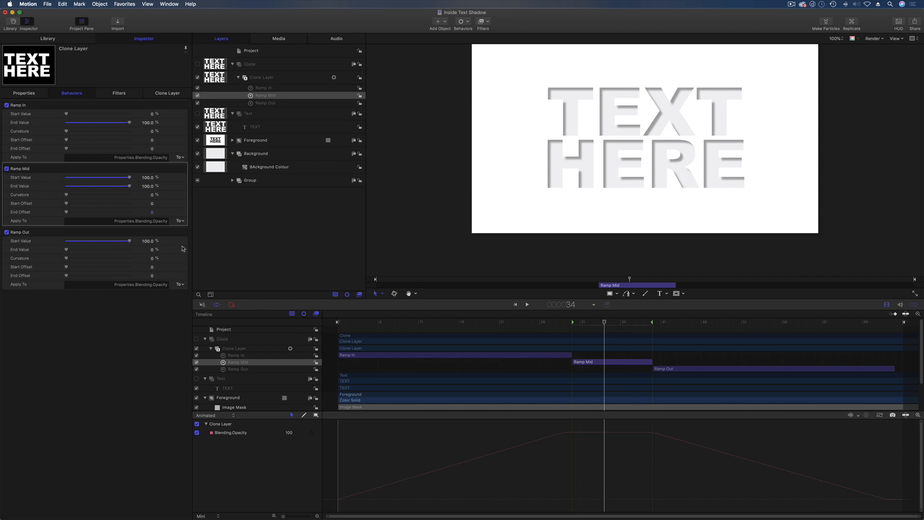
pyautogui.moveTo(587, 322); pyautogui.dragTo(326, 330)
pyautogui.press('space')
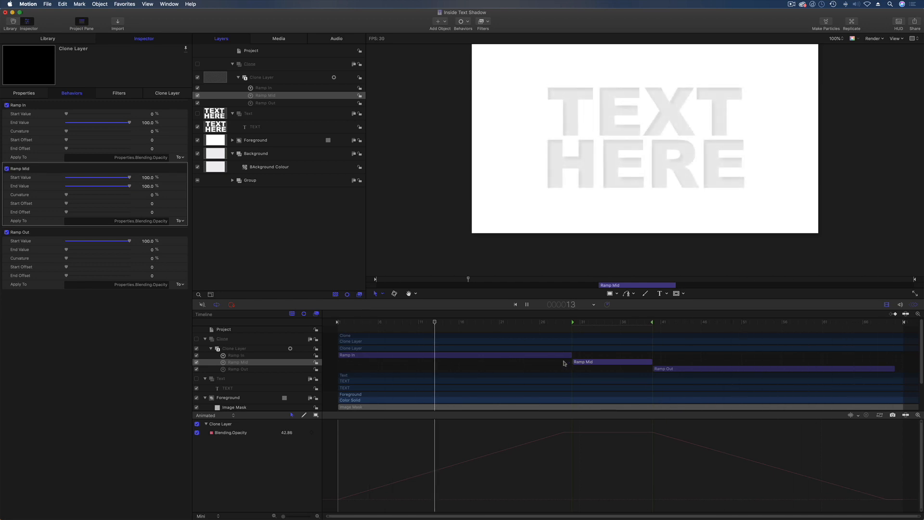
pyautogui.moveTo(608, 323)
pyautogui.mouseDown()
pyautogui.moveTo(572, 323)
pyautogui.moveTo(606, 326)
pyautogui.mouseUp()
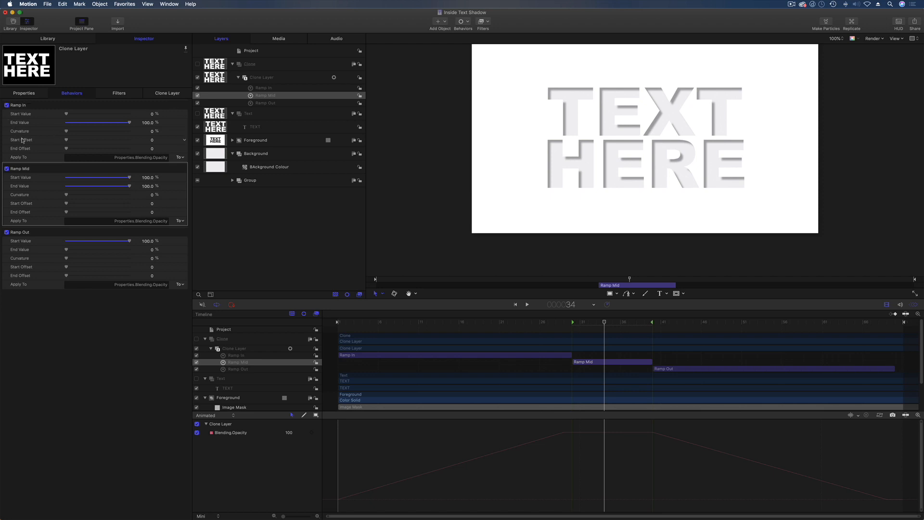
# Set Ramp In's End Offset to -1.1 and check the opacity transitions around the frame 30 and frame 40 markers
pyautogui.moveTo(152, 149)
pyautogui.mouseDown()
pyautogui.moveTo(152, 119)
pyautogui.moveTo(152, 148)
pyautogui.mouseUp()
pyautogui.click(577, 323)
pyautogui.moveTo(578, 324); pyautogui.dragTo(574, 324)
pyautogui.click(653, 321)
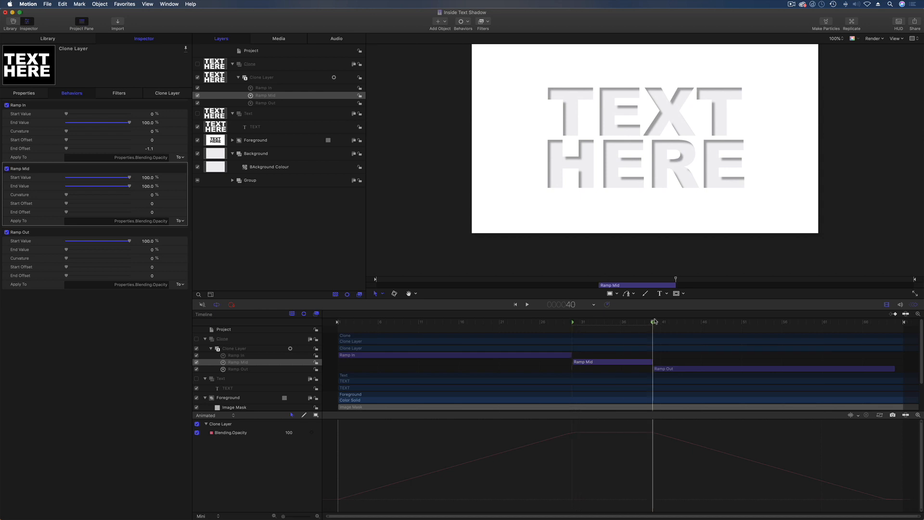
pyautogui.moveTo(655, 322)
pyautogui.mouseDown()
pyautogui.moveTo(904, 320)
pyautogui.moveTo(653, 323)
pyautogui.mouseUp()
pyautogui.moveTo(564, 323); pyautogui.dragTo(370, 324)
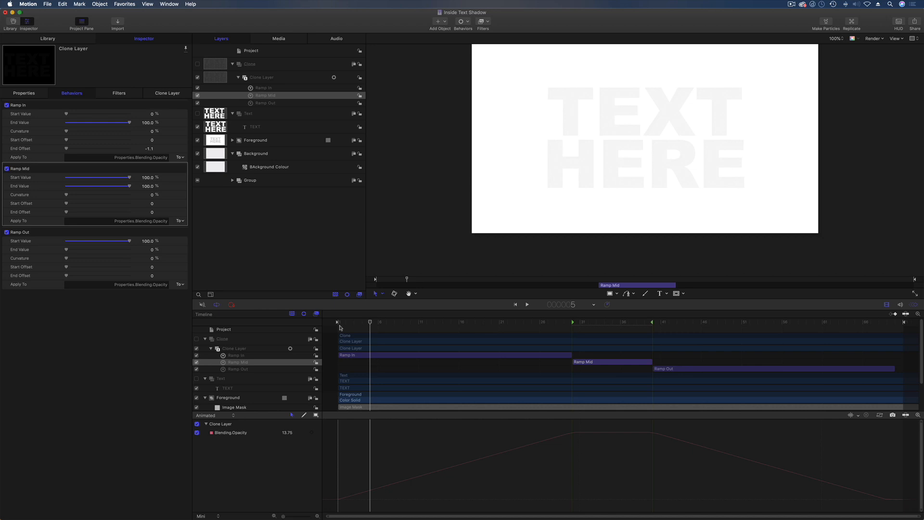
# Check the opacity transition around frame 30 and delete the Build In - Optional marker there
pyautogui.moveTo(341, 324); pyautogui.dragTo(571, 325)
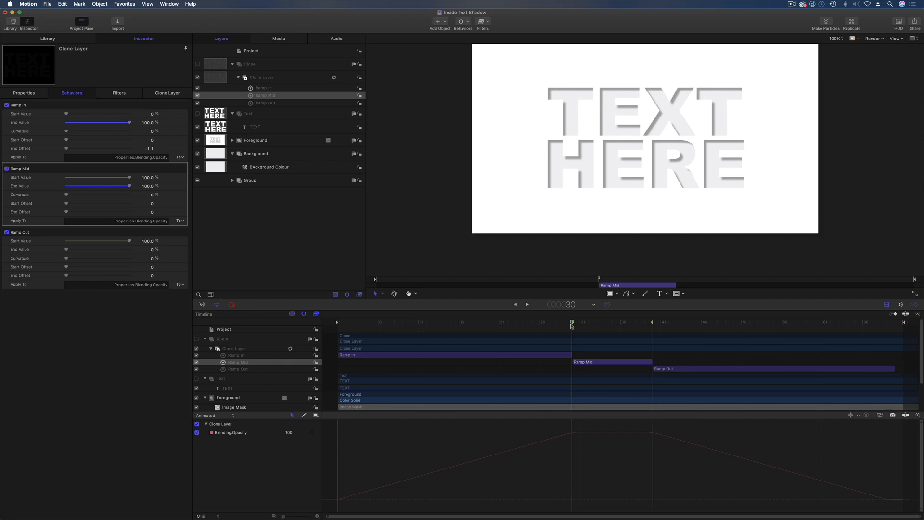
pyautogui.moveTo(569, 325); pyautogui.dragTo(564, 324)
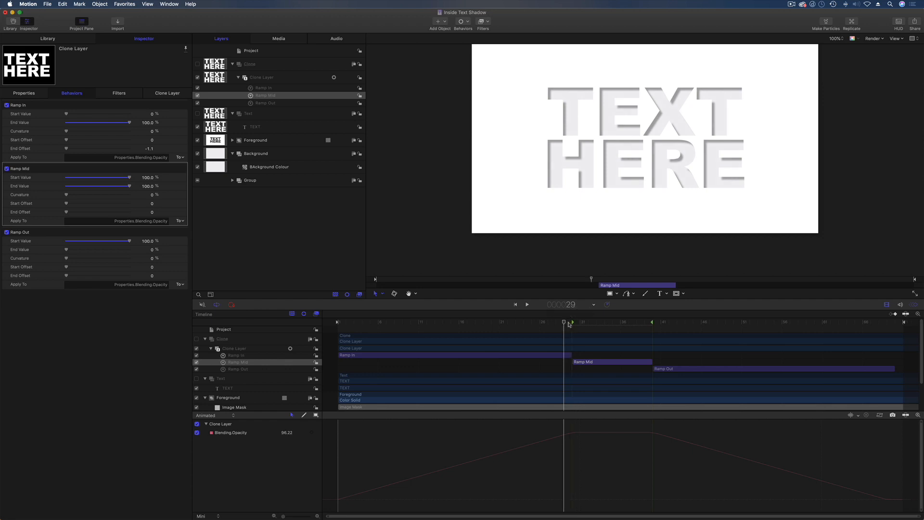
pyautogui.rightClick(573, 323)
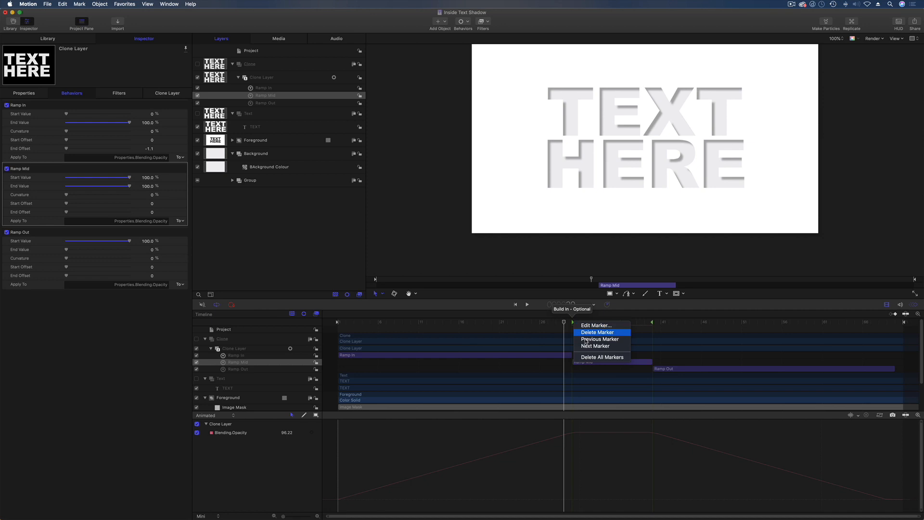
pyautogui.click(592, 332)
# Add a marker at frame 31 and set its type to Build In - Optional
pyautogui.moveTo(565, 322); pyautogui.dragTo(580, 323)
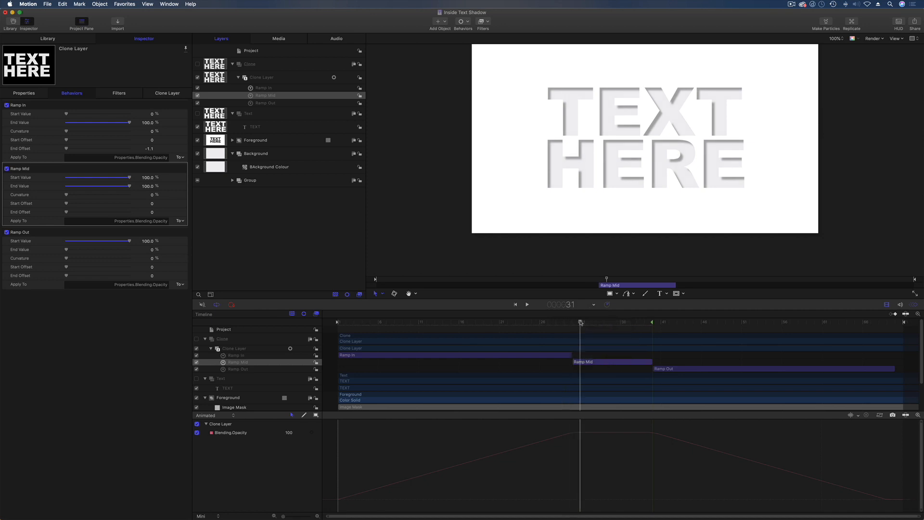
pyautogui.rightClick(581, 323)
pyautogui.click(581, 326)
pyautogui.rightClick(581, 324)
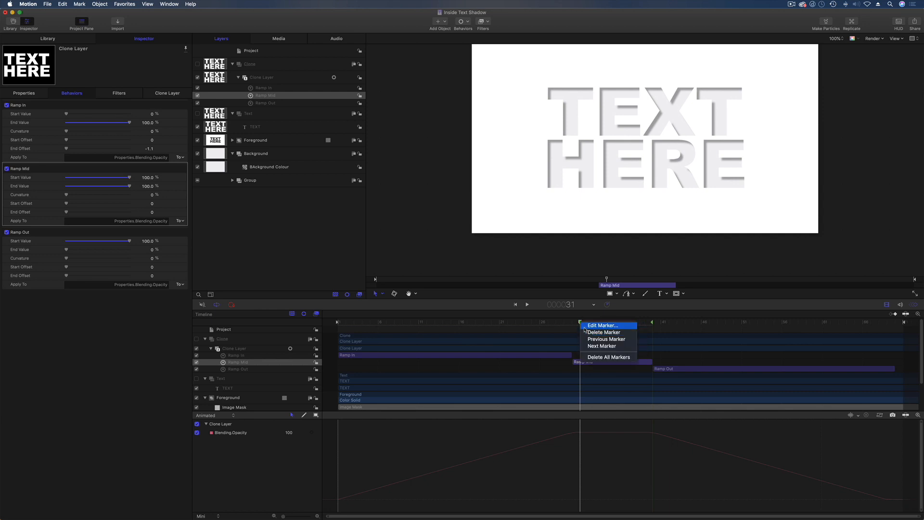
pyautogui.click(585, 329)
pyautogui.click(436, 194)
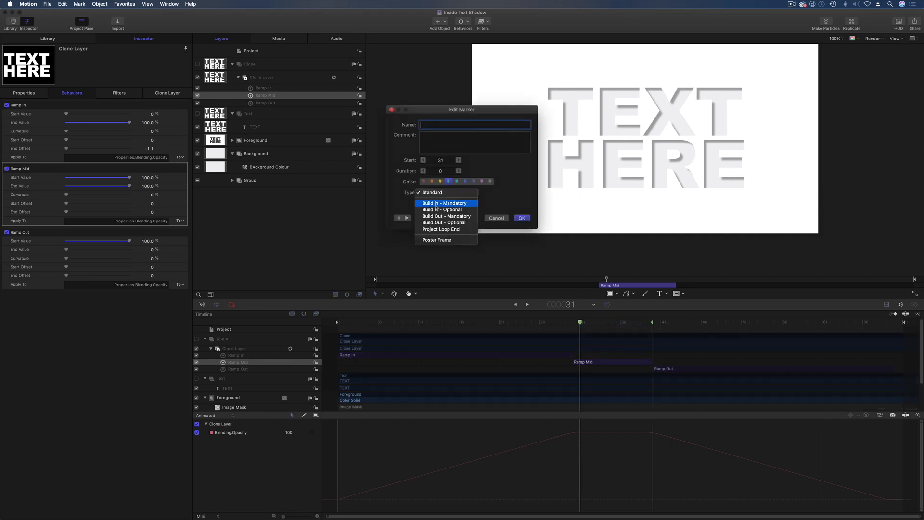
pyautogui.click(438, 211)
pyautogui.click(522, 218)
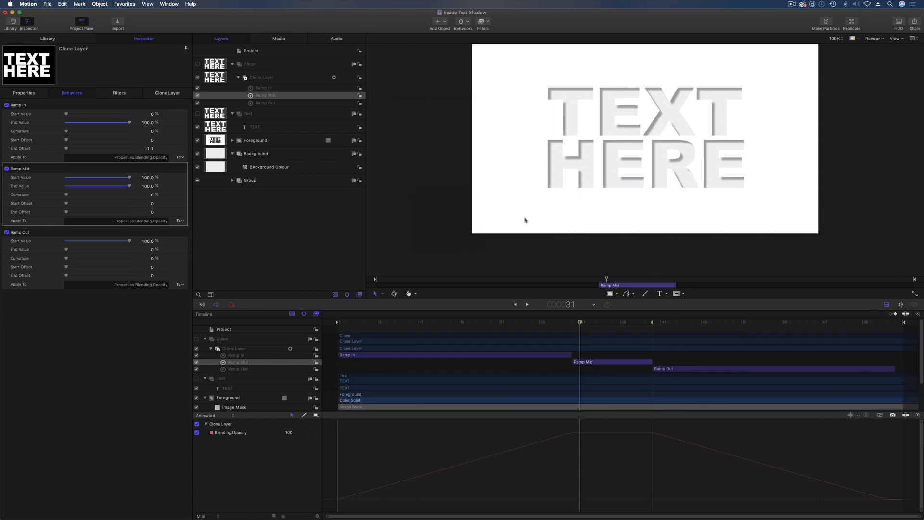
# Trim Ramp Mid to start at the frame 31 marker, extend Ramp In to meet it, and scrub through the fade-in
pyautogui.moveTo(573, 362); pyautogui.dragTo(580, 356)
pyautogui.click(499, 322)
pyautogui.moveTo(466, 321)
pyautogui.mouseDown()
pyautogui.moveTo(340, 322)
pyautogui.moveTo(581, 328)
pyautogui.moveTo(467, 322)
pyautogui.mouseUp()
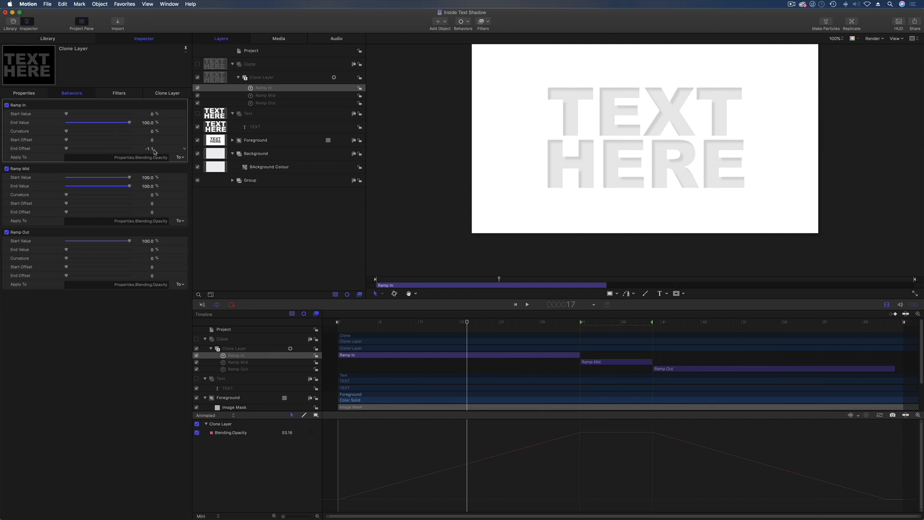
# Add Ramp In's End Offset to a new slider rig and rename the slider Speed
pyautogui.click(183, 151)
pyautogui.moveTo(205, 227)
pyautogui.moveTo(313, 227)
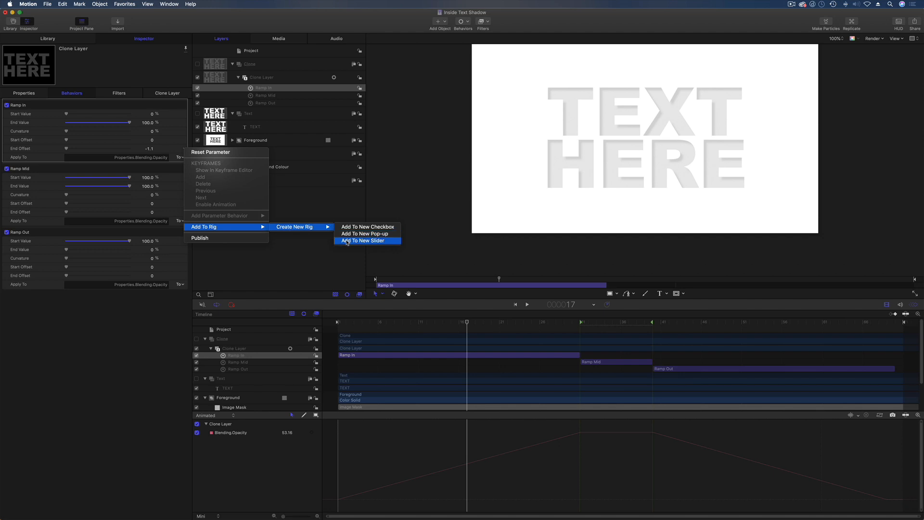
pyautogui.click(346, 241)
pyautogui.click(252, 77)
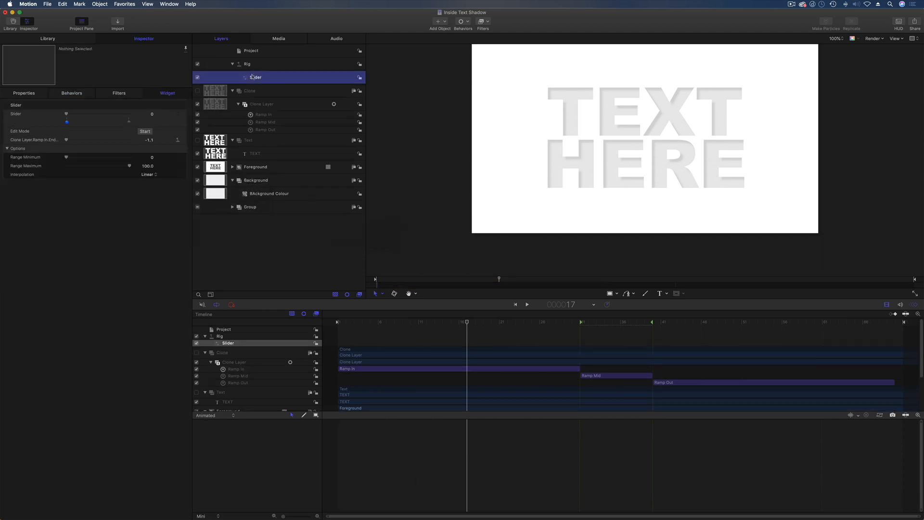
pyautogui.doubleClick(259, 80)
pyautogui.write('Speed')
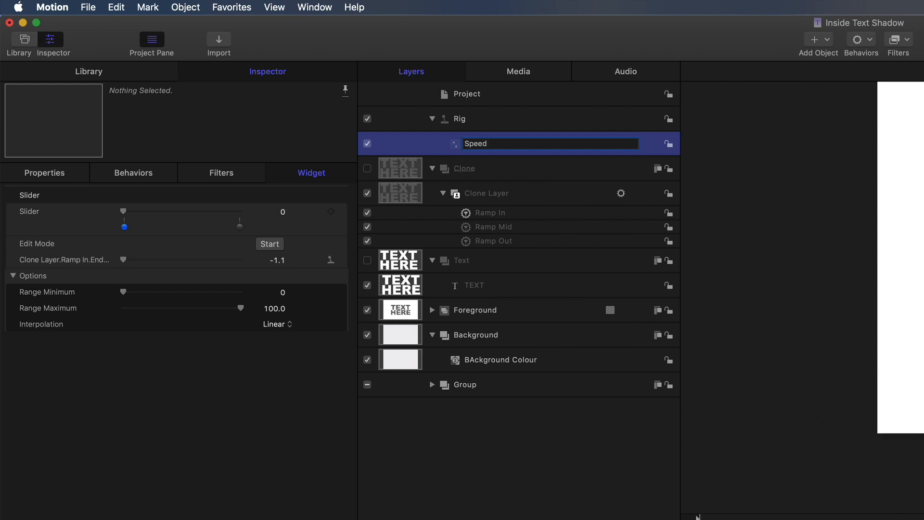
pyautogui.press('Return')
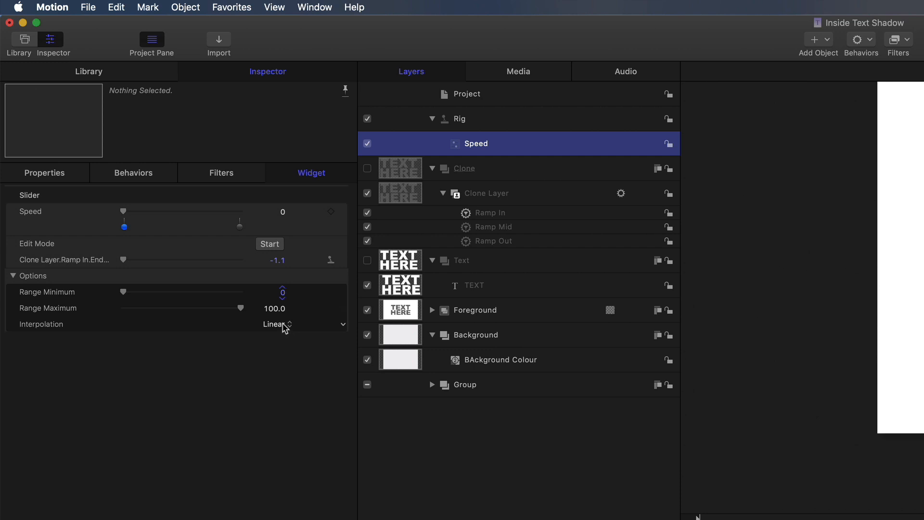
# Set the Speed slider's Range Maximum to 30
pyautogui.click(274, 308)
pyautogui.write('30')
pyautogui.press('Return')
pyautogui.moveTo(123, 211); pyautogui.dragTo(74, 217)
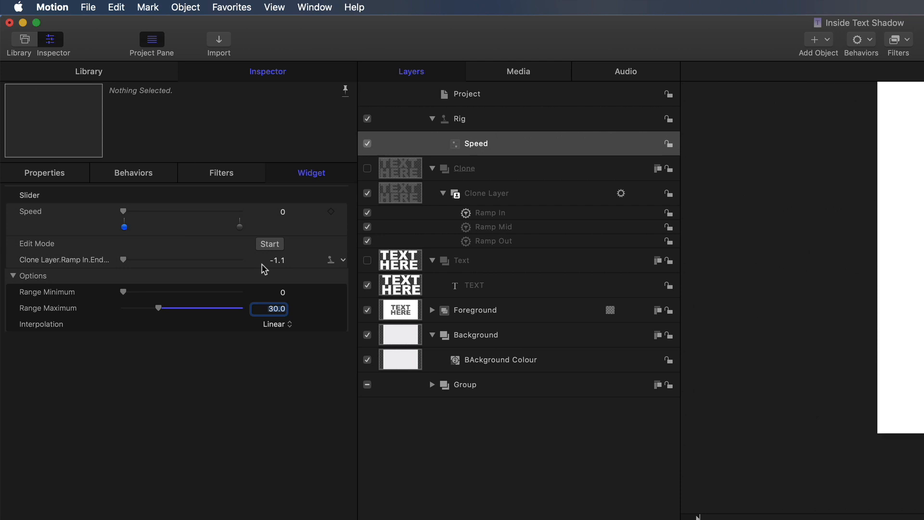
pyautogui.click(277, 261)
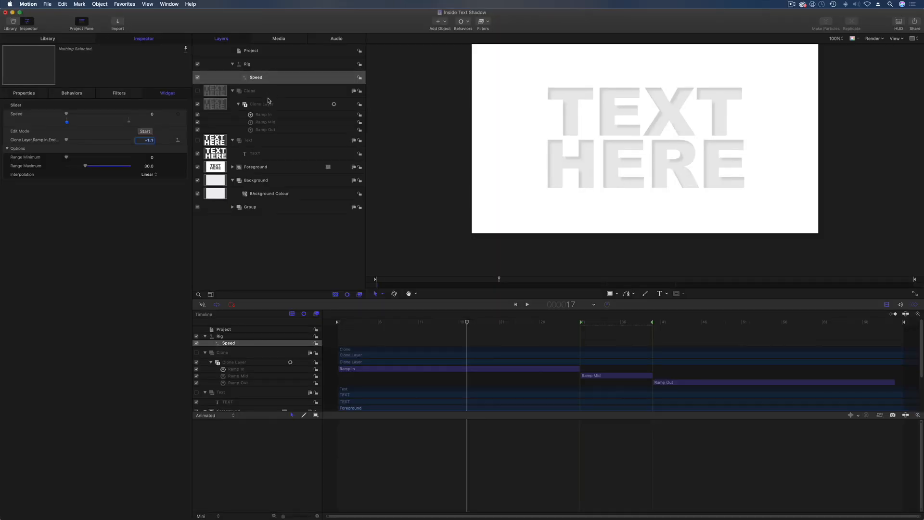
# Show Clone Layer's Opacity curve in the Keyframe Editor
pyautogui.click(268, 105)
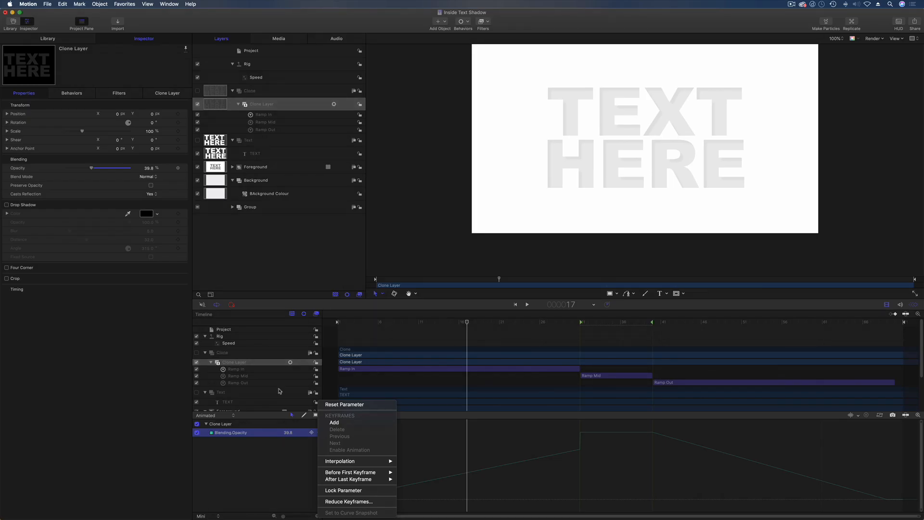
pyautogui.click(280, 388)
pyautogui.click(271, 105)
pyautogui.click(186, 168)
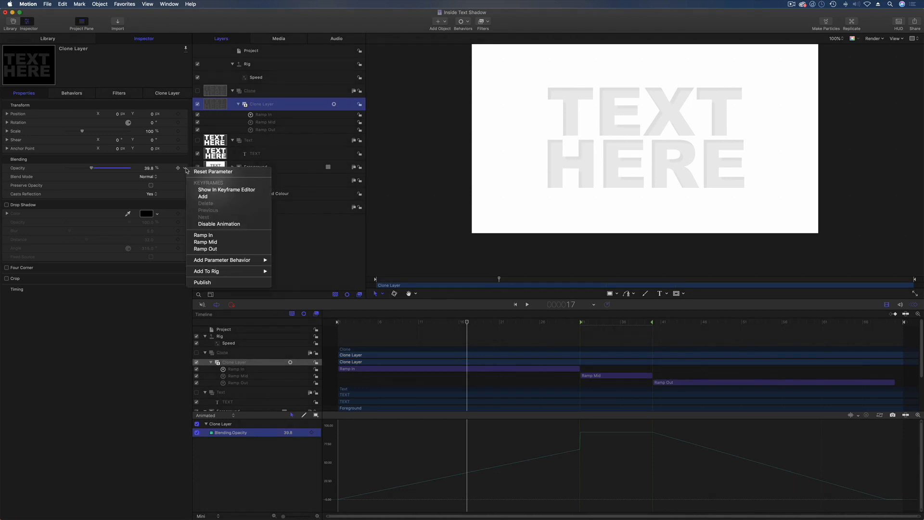
pyautogui.click(207, 191)
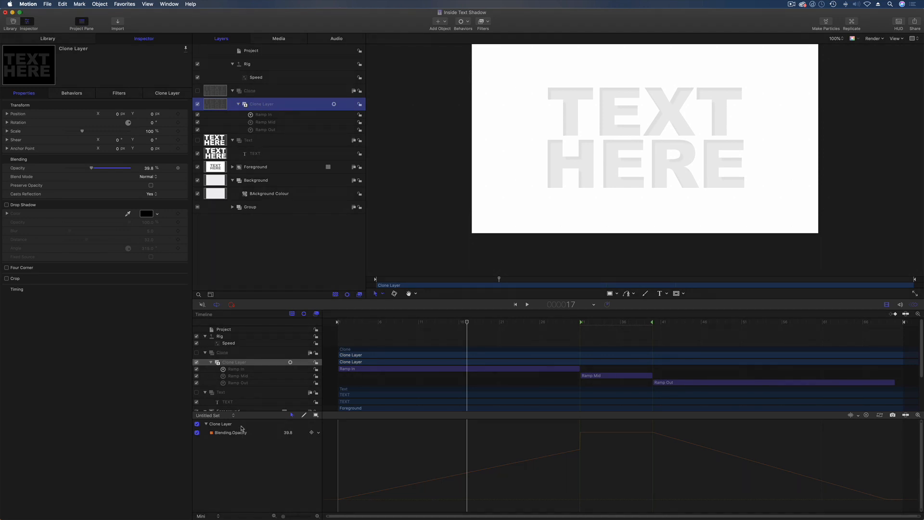
# Set the rigged Ramp In End Offset to 0 at Speed 0 and scrub the fade-in toward frame 27
pyautogui.click(267, 78)
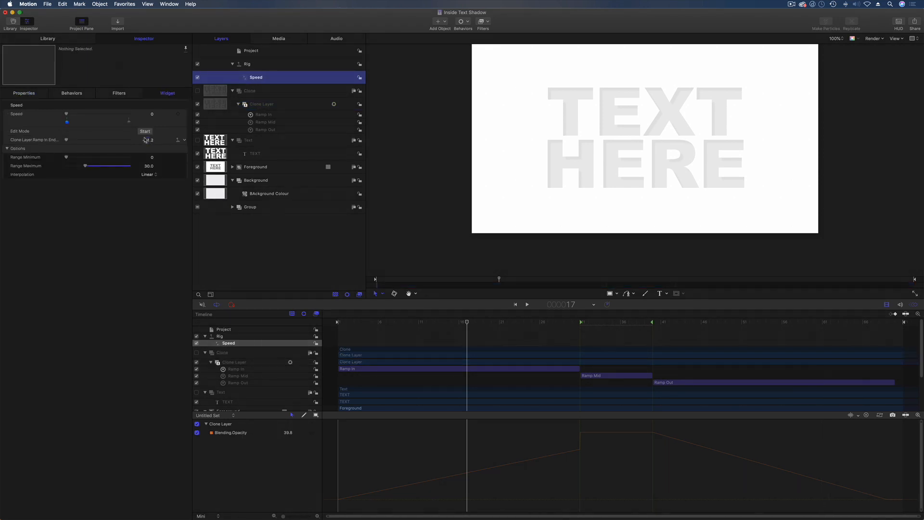
pyautogui.moveTo(148, 141); pyautogui.dragTo(154, 140)
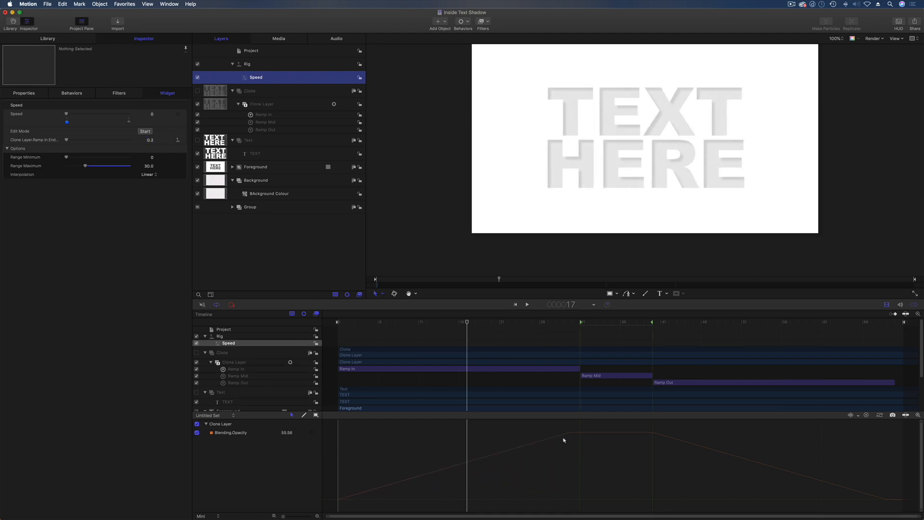
pyautogui.click(150, 141)
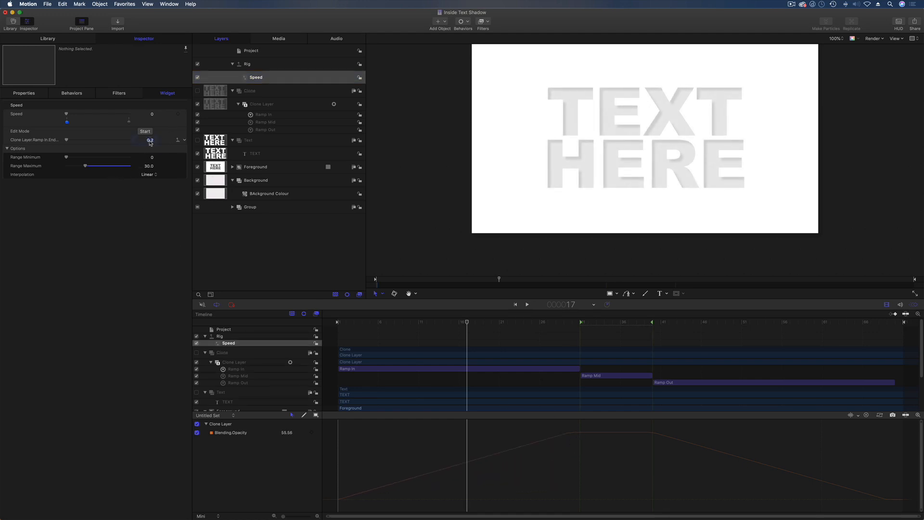
pyautogui.write('0')
pyautogui.press('Return')
pyautogui.moveTo(466, 322); pyautogui.dragTo(551, 326)
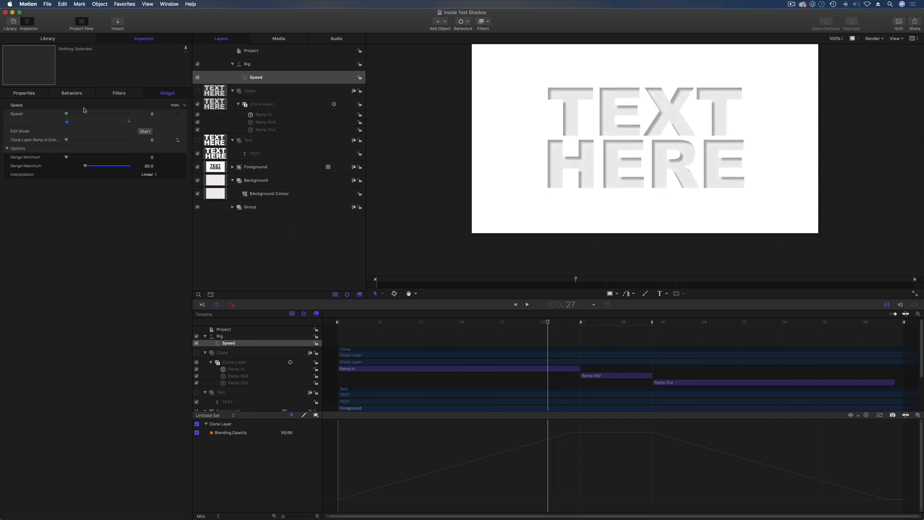
# Set Ramp In's End Offset to 30 at the Speed slider's minimum and scrub through the opening frames
pyautogui.moveTo(66, 115); pyautogui.dragTo(129, 114)
pyautogui.moveTo(129, 114); pyautogui.dragTo(51, 111)
pyautogui.write('30')
pyautogui.press('Return')
pyautogui.moveTo(346, 323); pyautogui.dragTo(483, 324)
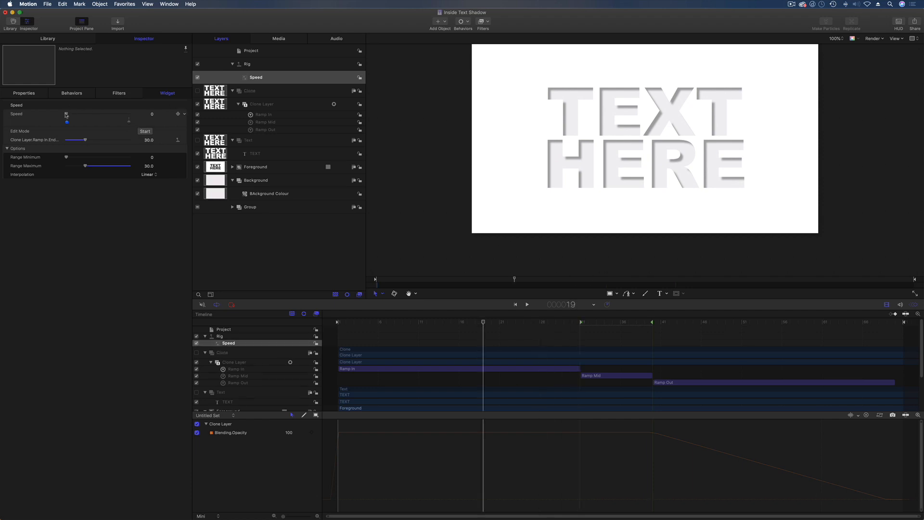
# Test the Speed slider at intermediate values and at 30, fitting the opacity curve in the Keyframe Editor to compare the fade-in
pyautogui.moveTo(67, 114); pyautogui.dragTo(88, 114)
pyautogui.moveTo(429, 324); pyautogui.dragTo(435, 323)
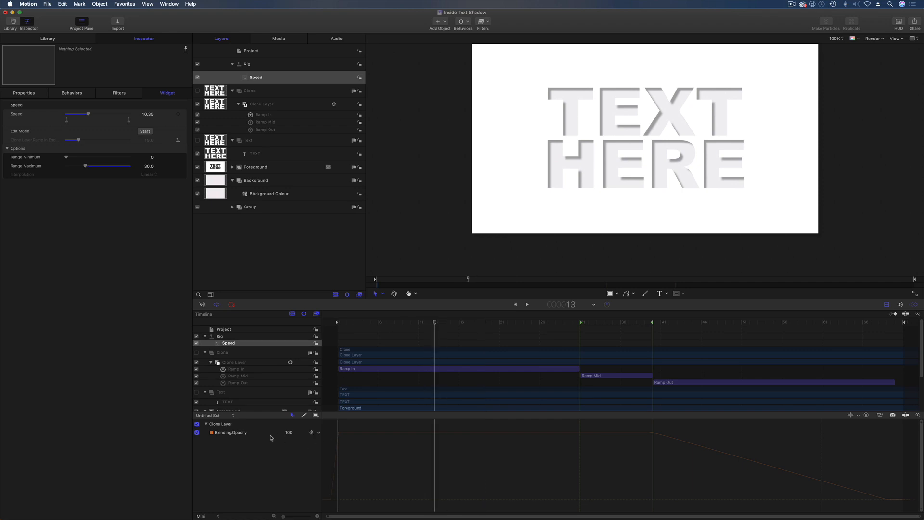
pyautogui.click(273, 433)
pyautogui.moveTo(89, 114); pyautogui.dragTo(111, 115)
pyautogui.click(880, 415)
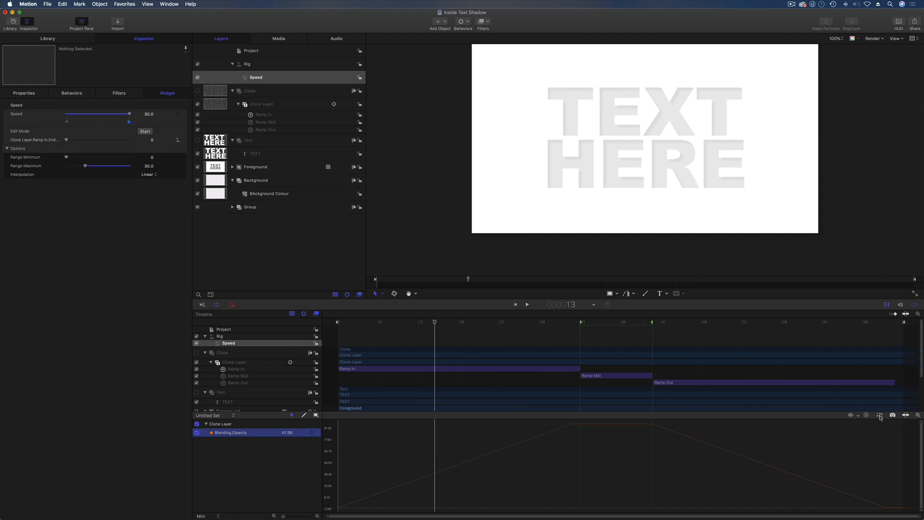
pyautogui.moveTo(554, 321)
pyautogui.mouseDown()
pyautogui.moveTo(338, 336)
pyautogui.moveTo(547, 326)
pyautogui.mouseUp()
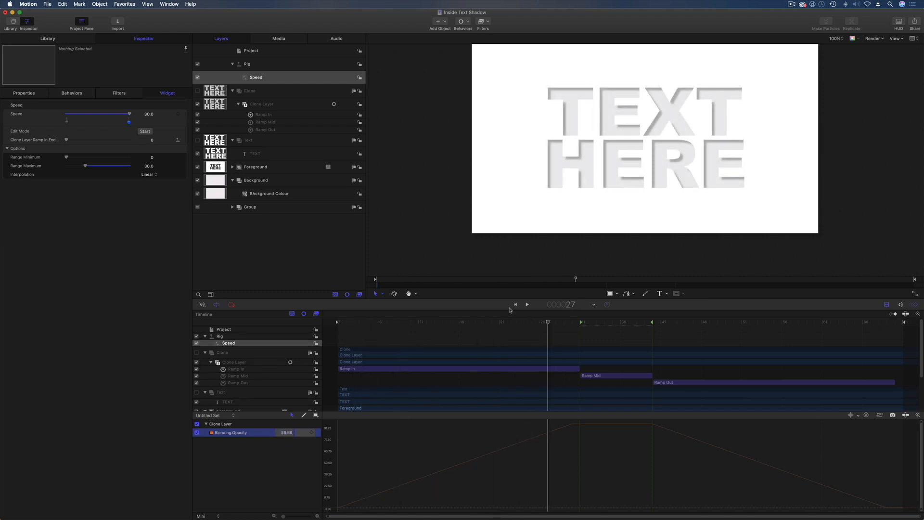
# Add Ramp Out's Start Offset on Clone Layer to the existing rig's Speed slider
pyautogui.click(273, 105)
pyautogui.click(72, 93)
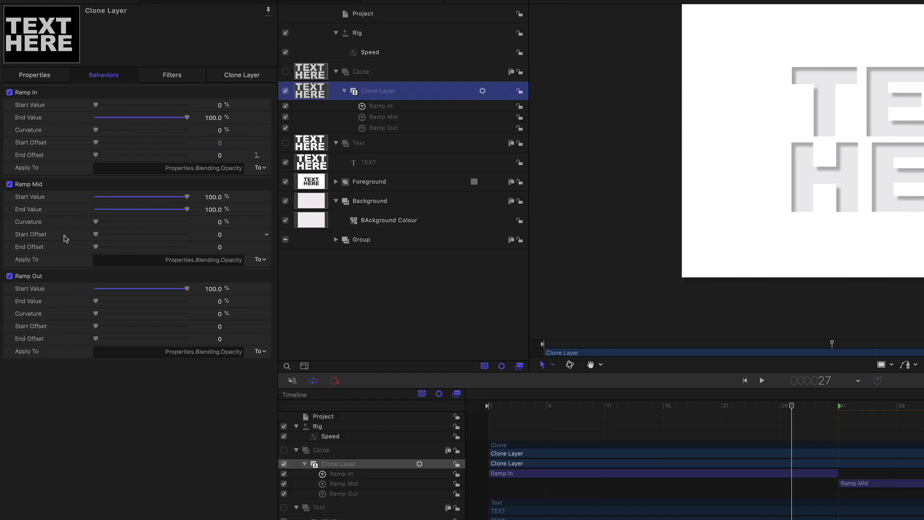
pyautogui.click(265, 328)
pyautogui.moveTo(388, 442)
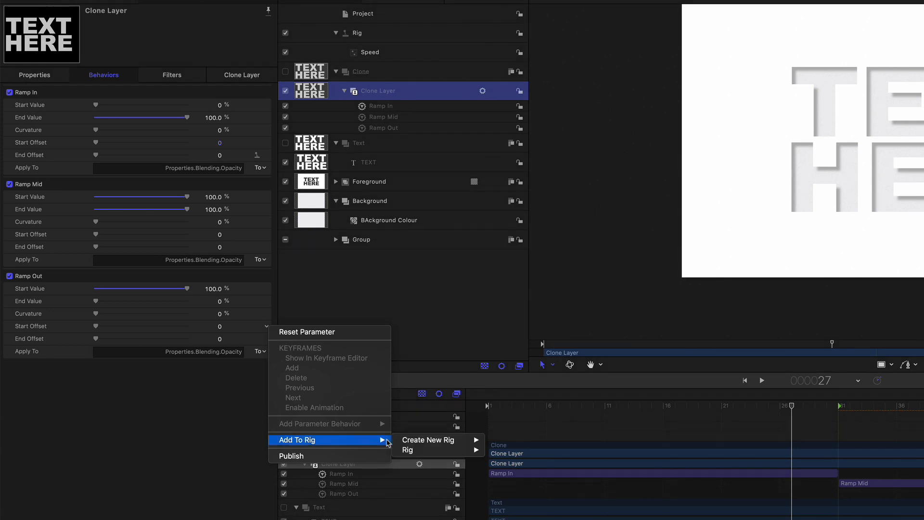
pyautogui.moveTo(423, 450)
pyautogui.click(501, 451)
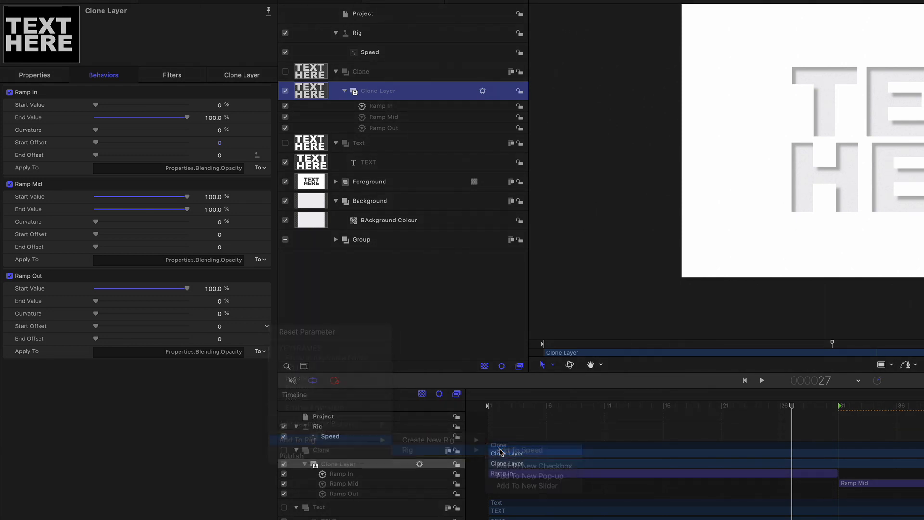
# Set Ramp Out's Start Offset to 30 at the Speed slider's minimum
pyautogui.click(381, 53)
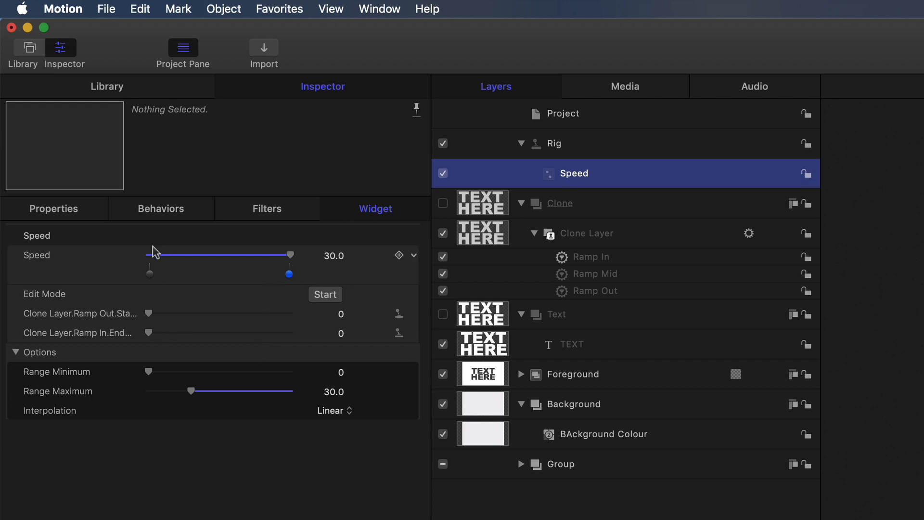
pyautogui.moveTo(288, 255); pyautogui.dragTo(112, 264)
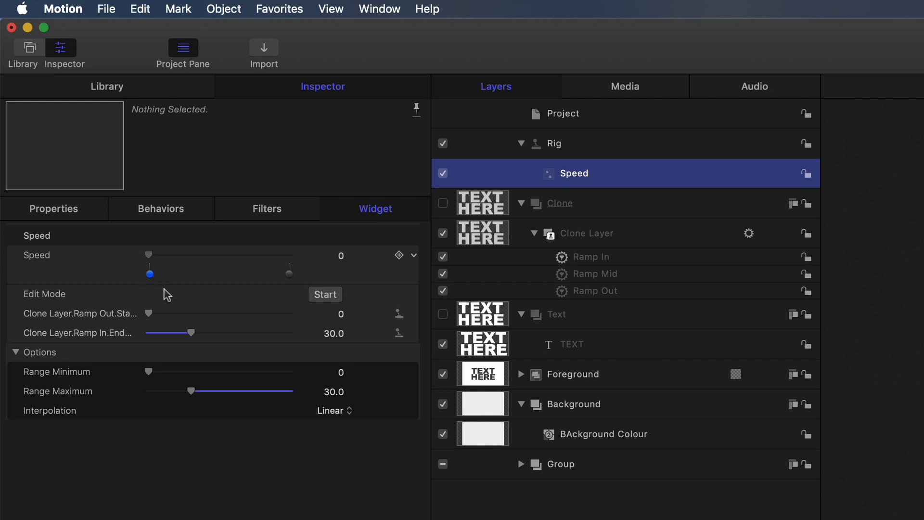
pyautogui.click(342, 320)
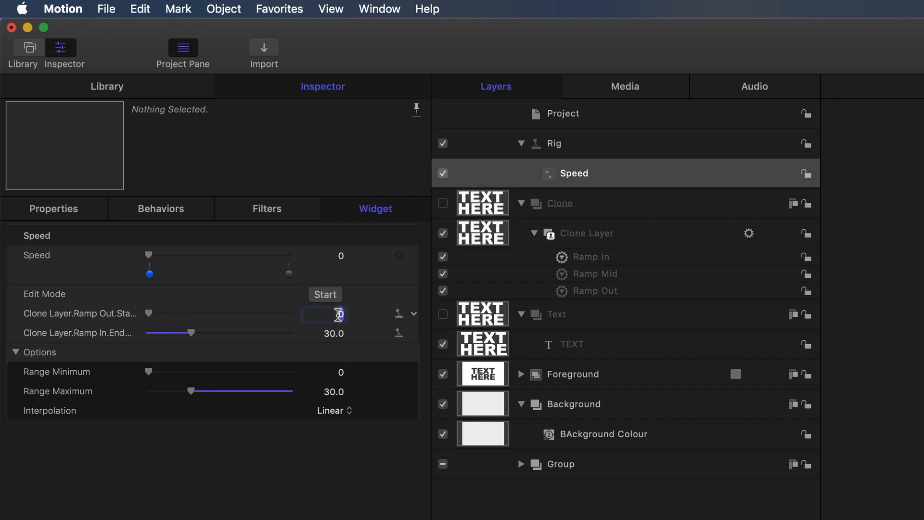
pyautogui.write('30')
pyautogui.press('Return')
# Test the Speed slider across its range and examine how the fade-in and fade-out slopes change in the opacity curve
pyautogui.moveTo(149, 256); pyautogui.dragTo(211, 256)
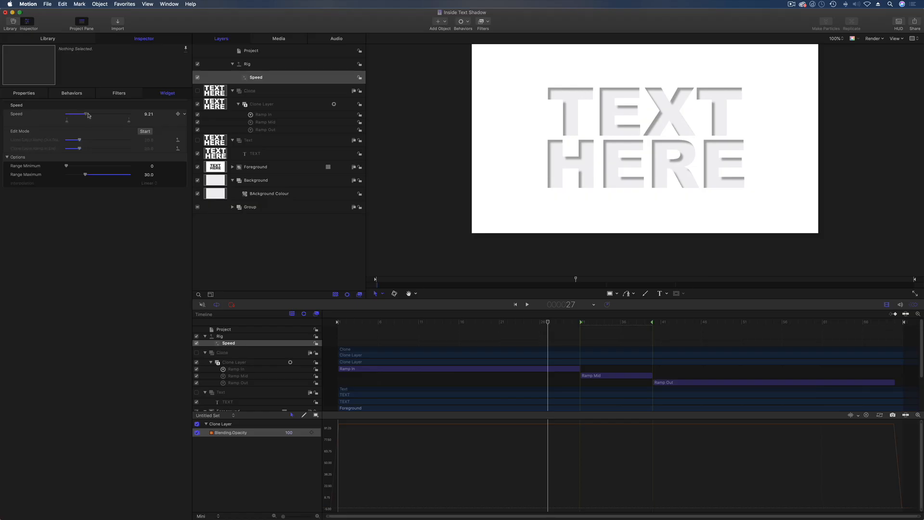
pyautogui.moveTo(94, 114); pyautogui.dragTo(97, 113)
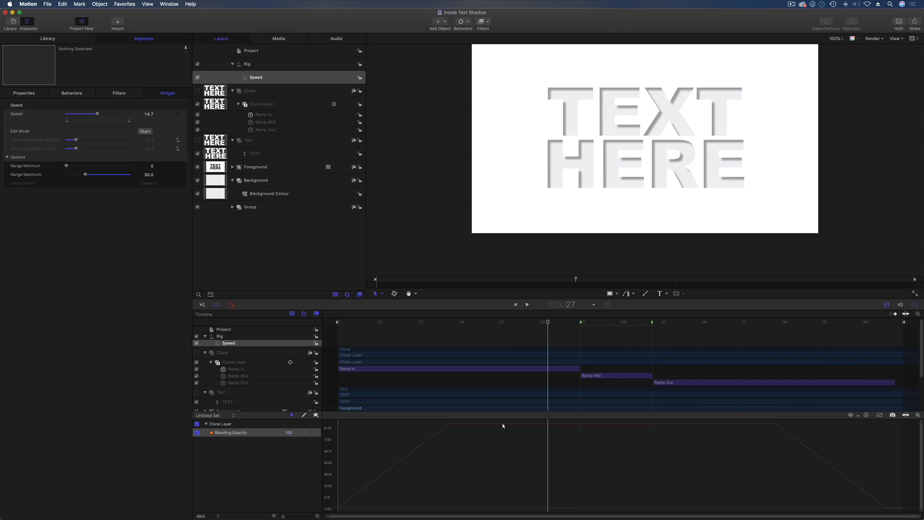
pyautogui.moveTo(98, 117); pyautogui.dragTo(130, 117)
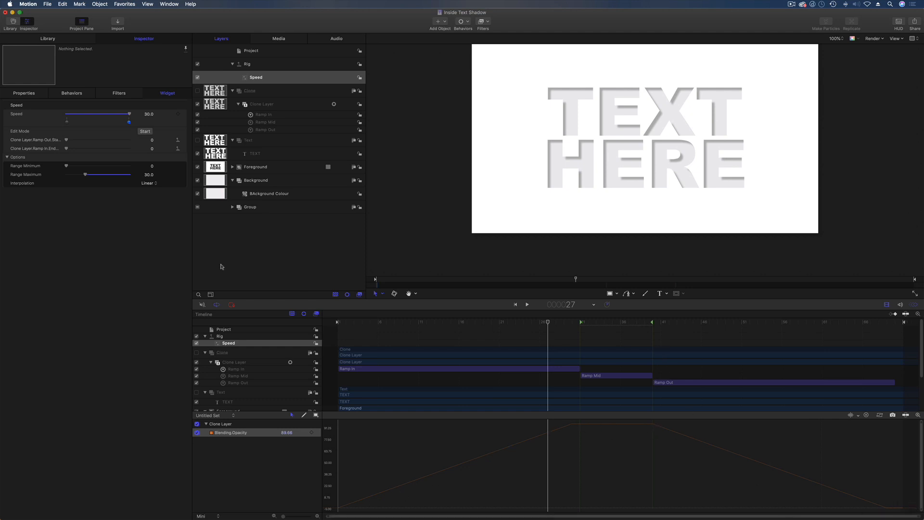
pyautogui.moveTo(118, 115); pyautogui.dragTo(80, 115)
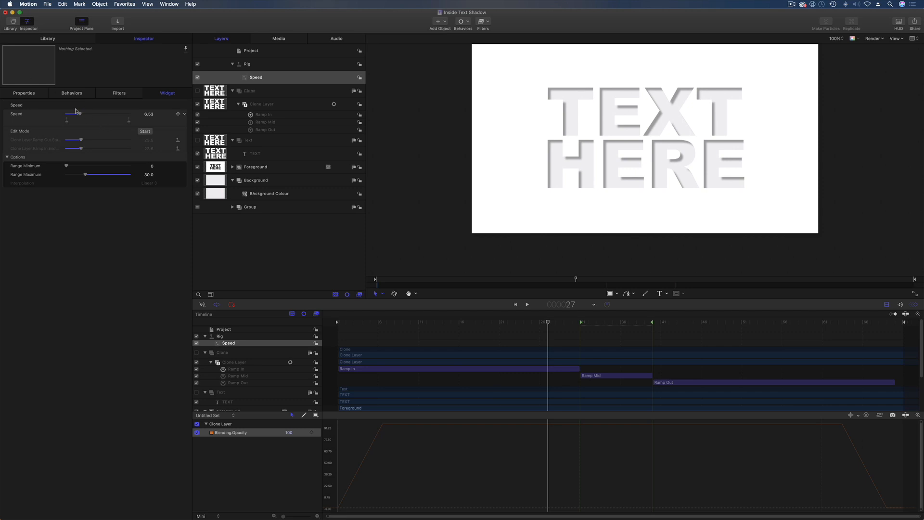
# Try the rig's Speed slider at 20, set it to 30, and publish the Speed parameter
pyautogui.moveTo(79, 115); pyautogui.dragTo(90, 114)
pyautogui.click(146, 114)
pyautogui.write('20')
pyautogui.press('Return')
pyautogui.moveTo(148, 114); pyautogui.dragTo(154, 114)
pyautogui.click(184, 114)
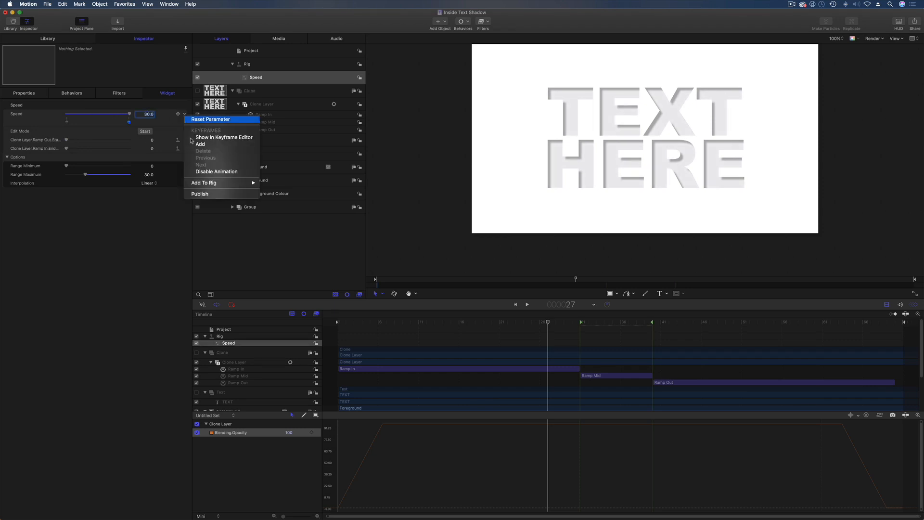
pyautogui.click(205, 194)
# Move Speed directly below Build Out in the project's published parameters
pyautogui.click(262, 52)
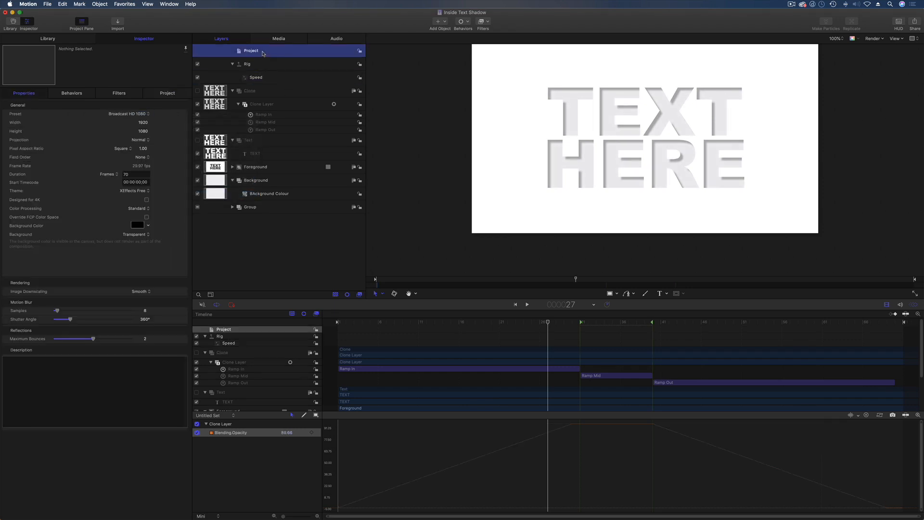
pyautogui.click(175, 95)
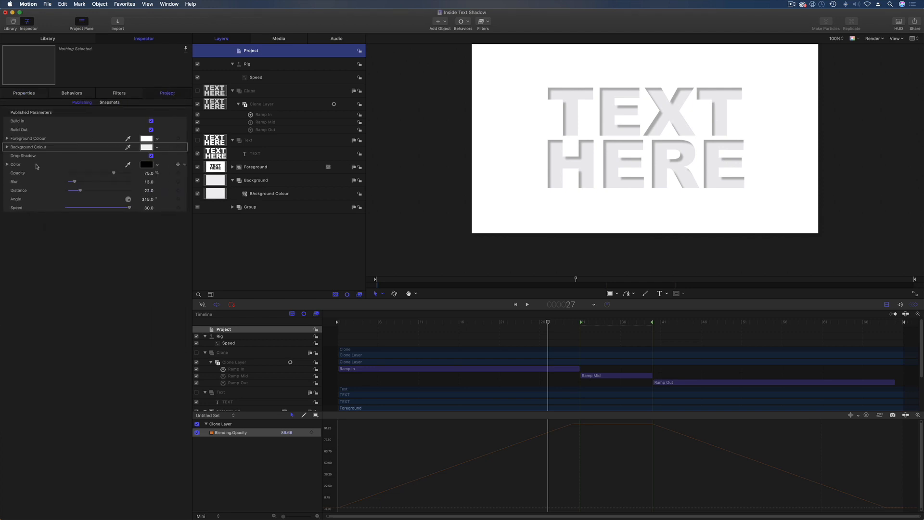
pyautogui.click(21, 209)
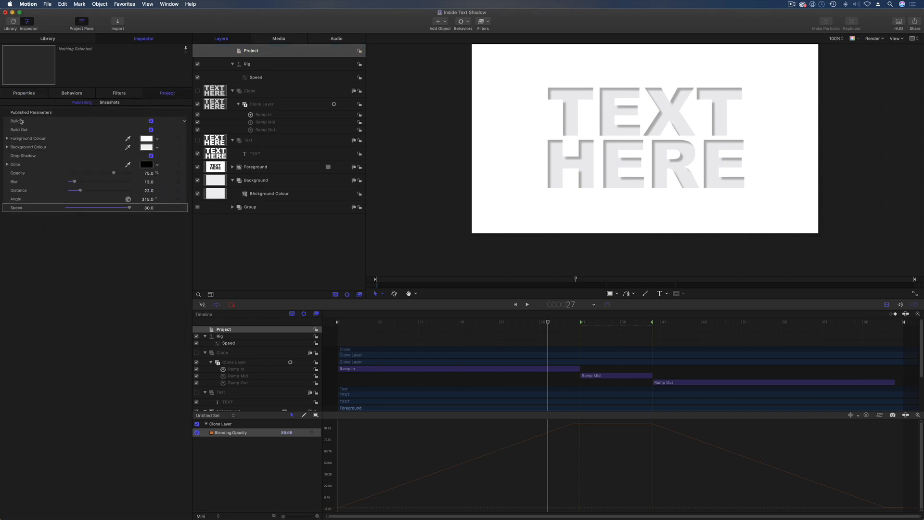
pyautogui.moveTo(13, 210); pyautogui.dragTo(15, 140)
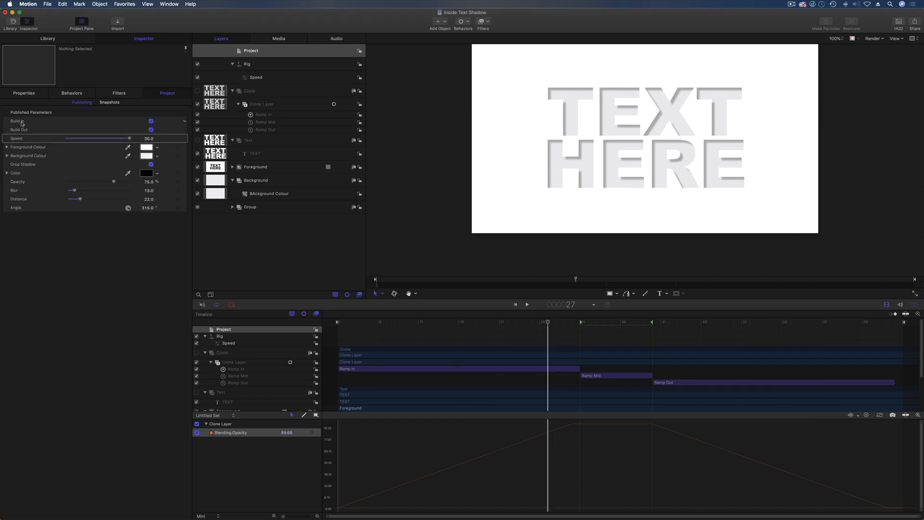
# Set the published Speed parameter to 20 and save the title template
pyautogui.click(148, 139)
pyautogui.write('20')
pyautogui.press('Return')
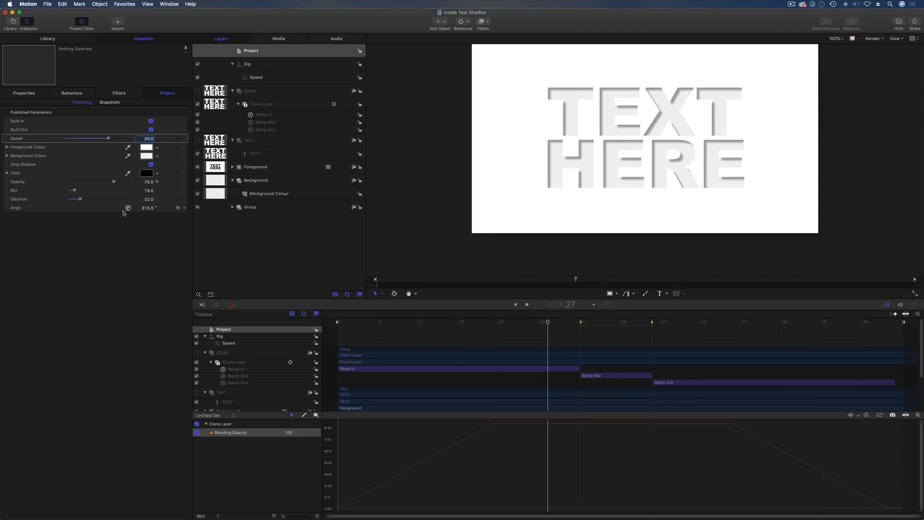
pyautogui.click(47, 4)
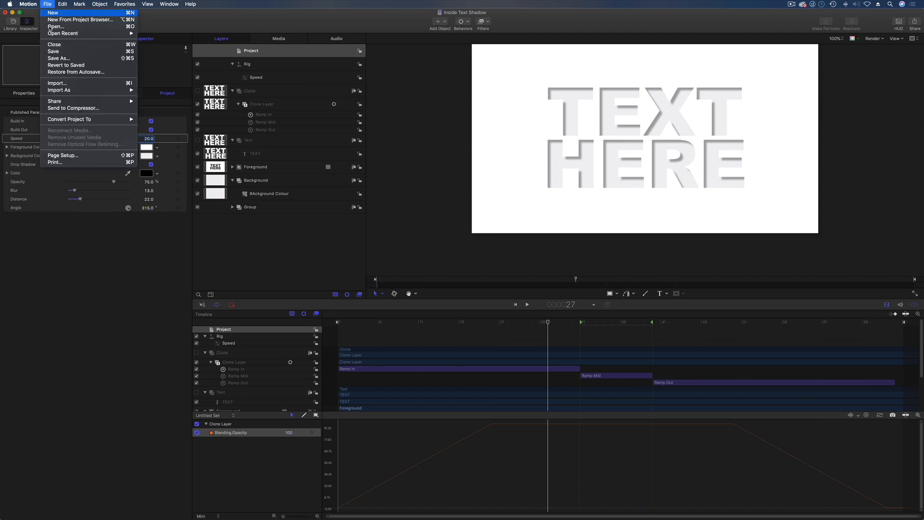
pyautogui.click(62, 52)
pyautogui.click(48, 4)
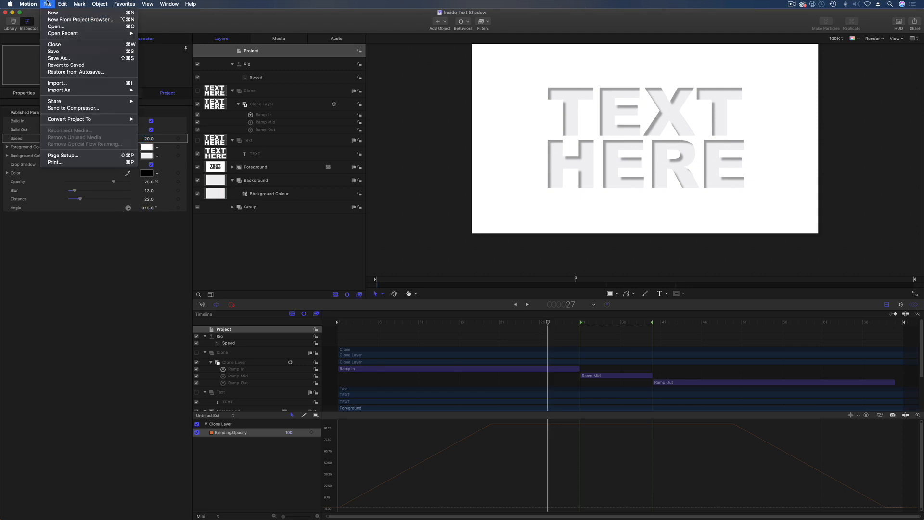
pyautogui.click(57, 53)
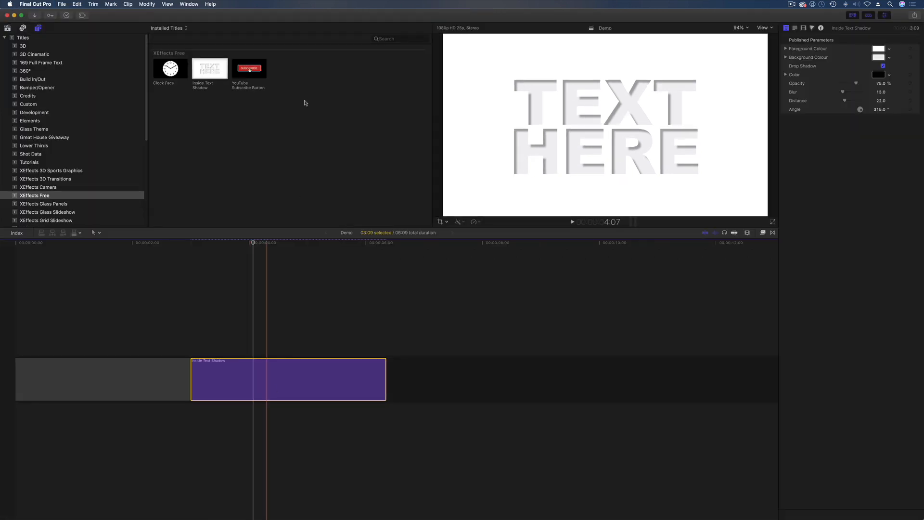
# Switch to Final Cut Pro, try the updated Inside Text Shadow title after the existing title, and delete the trial clip
pyautogui.moveTo(217, 75); pyautogui.dragTo(411, 371)
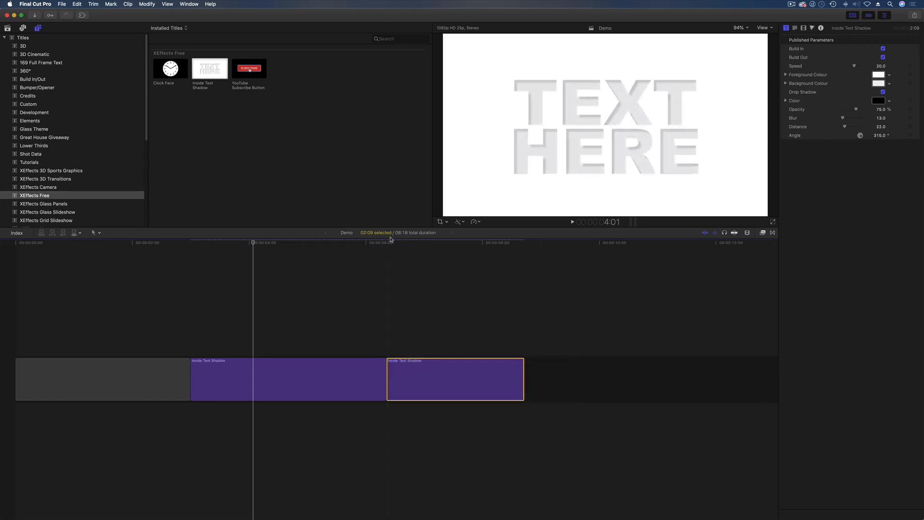
pyautogui.moveTo(388, 243); pyautogui.dragTo(414, 246)
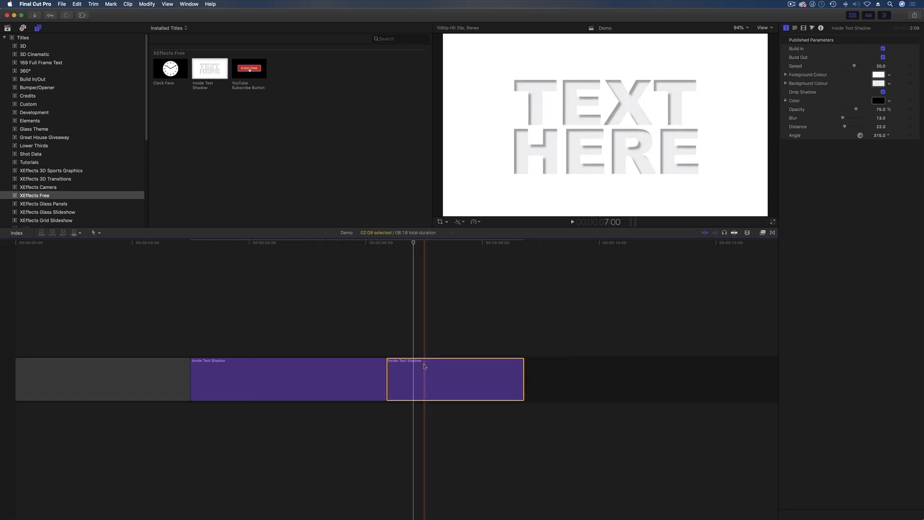
pyautogui.press('Delete')
# Duplicate the existing Inside Text Shadow clip to the end of the timeline and play through the copy
pyautogui.click(284, 380)
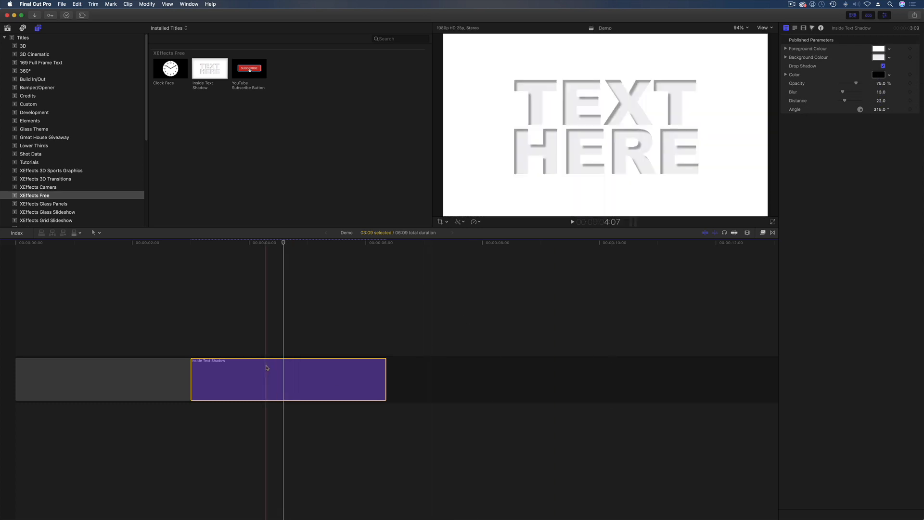
pyautogui.moveTo(283, 376); pyautogui.dragTo(446, 374)
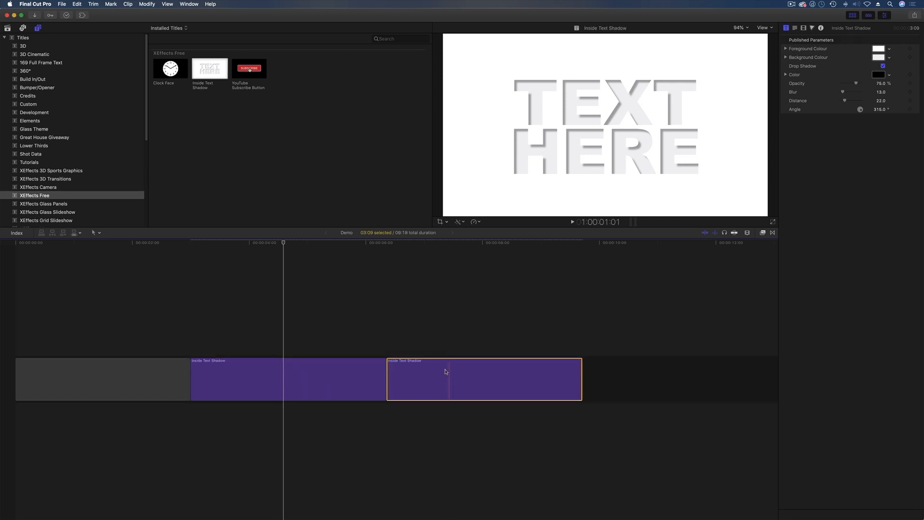
pyautogui.click(450, 250)
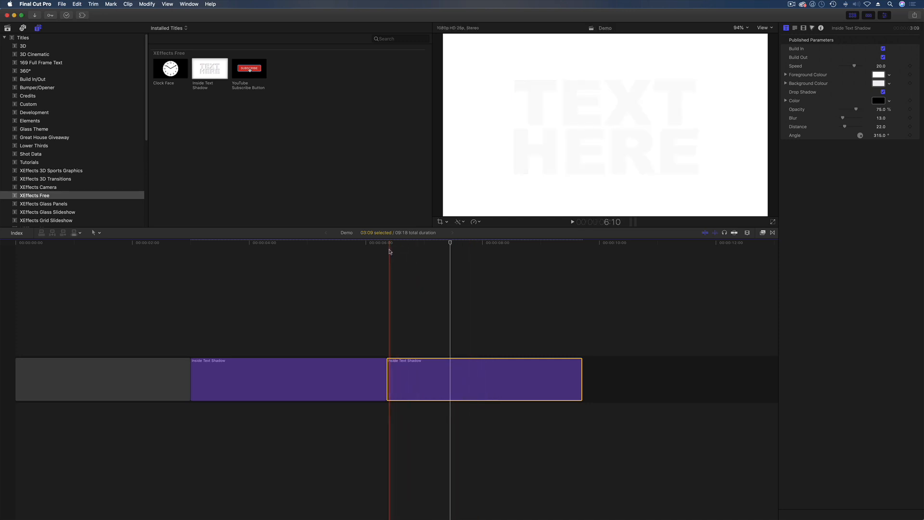
pyautogui.press('space')
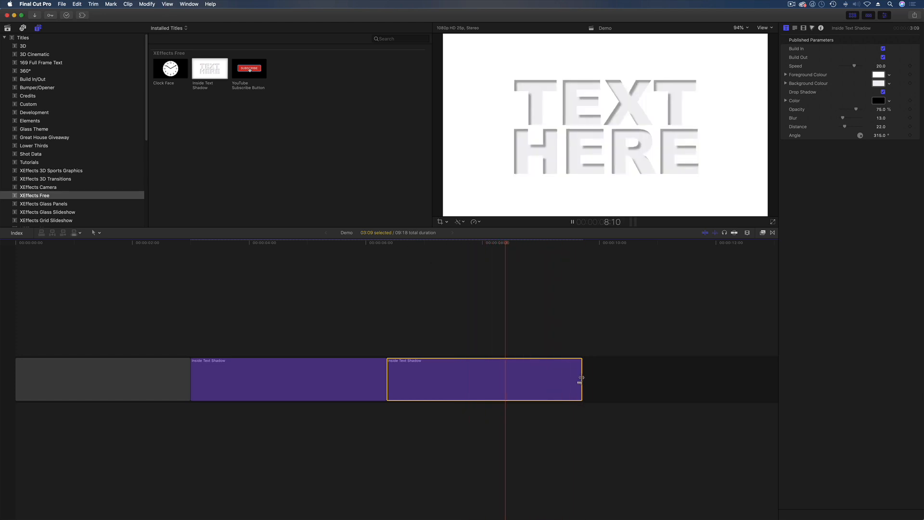
pyautogui.press('space')
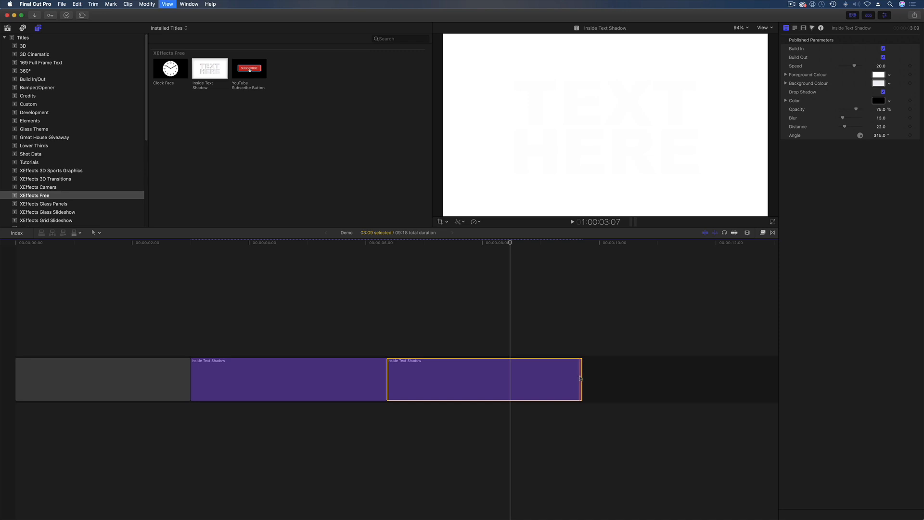
# Test the second title at a longer duration, play its build-in, and trim the clip to a duration of 5:15
pyautogui.press('super+minus')
pyautogui.moveTo(298, 369); pyautogui.dragTo(625, 370)
pyautogui.click(205, 242)
pyautogui.press('space')
pyautogui.moveTo(625, 371); pyautogui.dragTo(364, 371)
pyautogui.click(255, 245)
pyautogui.click(253, 380)
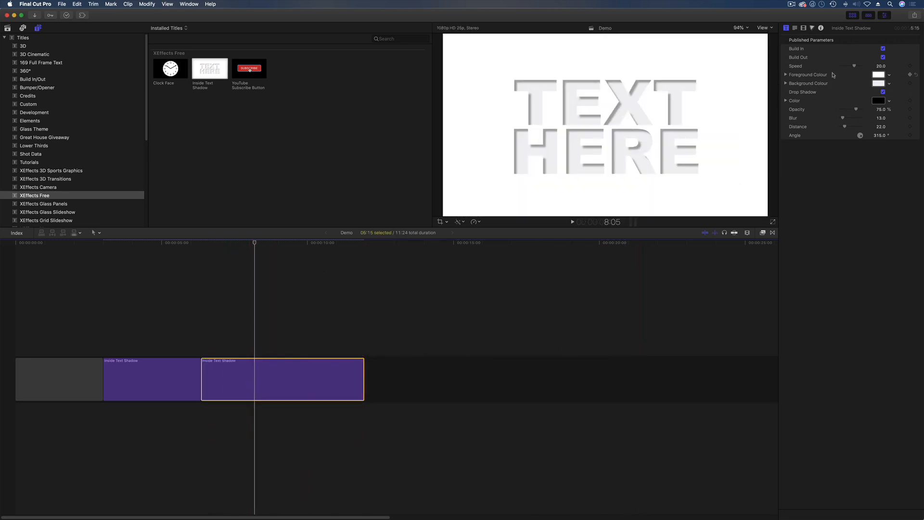
# Open the second title's text for editing and preview other fonts, keeping Arial Black
pyautogui.doubleClick(647, 145)
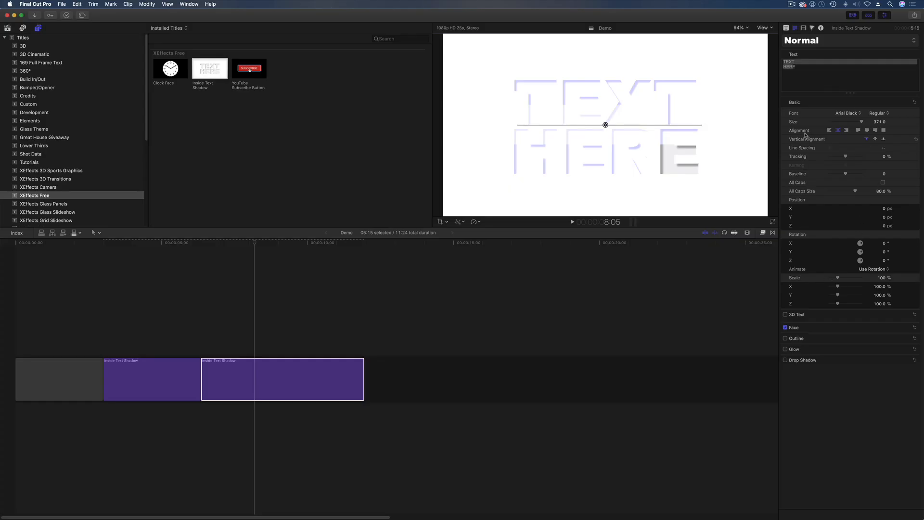
pyautogui.click(802, 86)
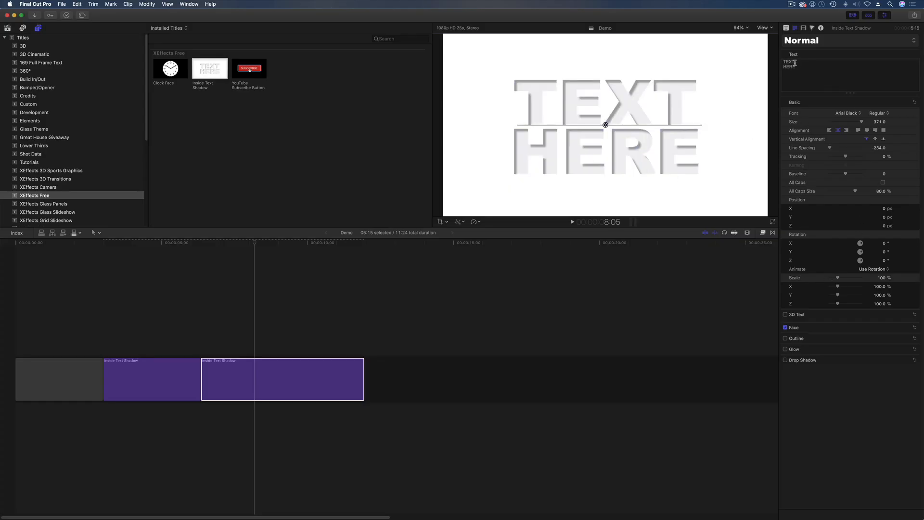
pyautogui.moveTo(877, 148); pyautogui.dragTo(879, 148)
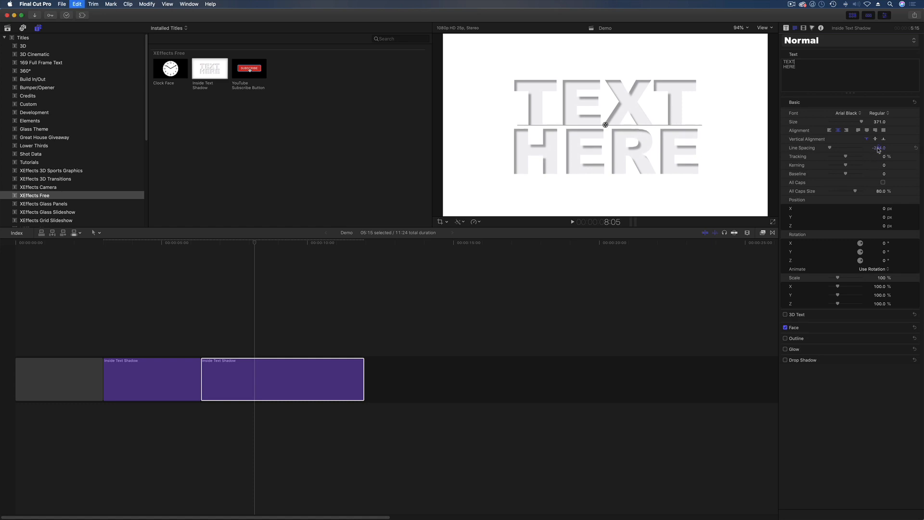
pyautogui.click(846, 114)
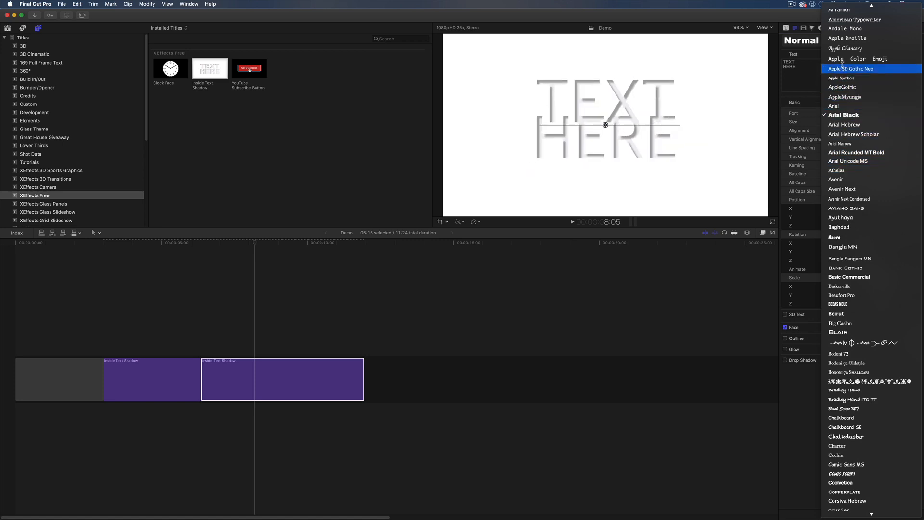
pyautogui.click(846, 118)
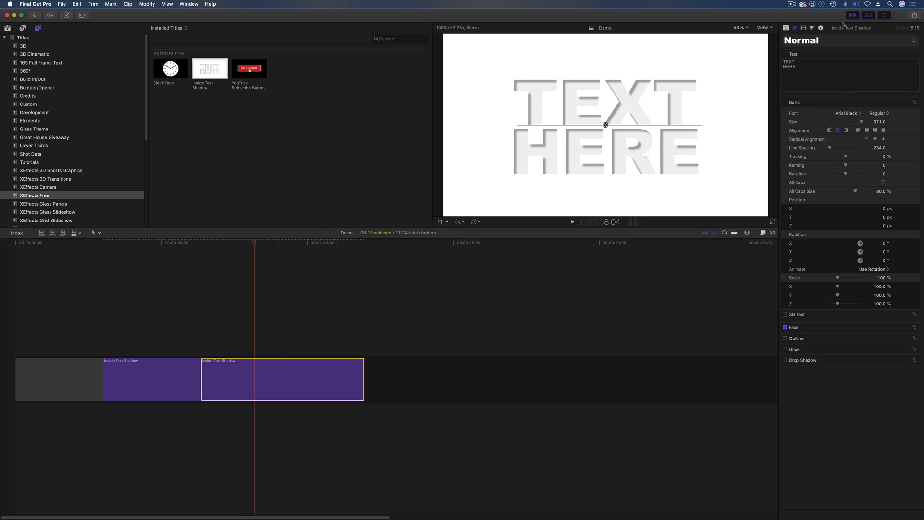
# Set the second title's Foreground Colour to Blue from the Apple color palette
pyautogui.click(786, 28)
pyautogui.click(878, 75)
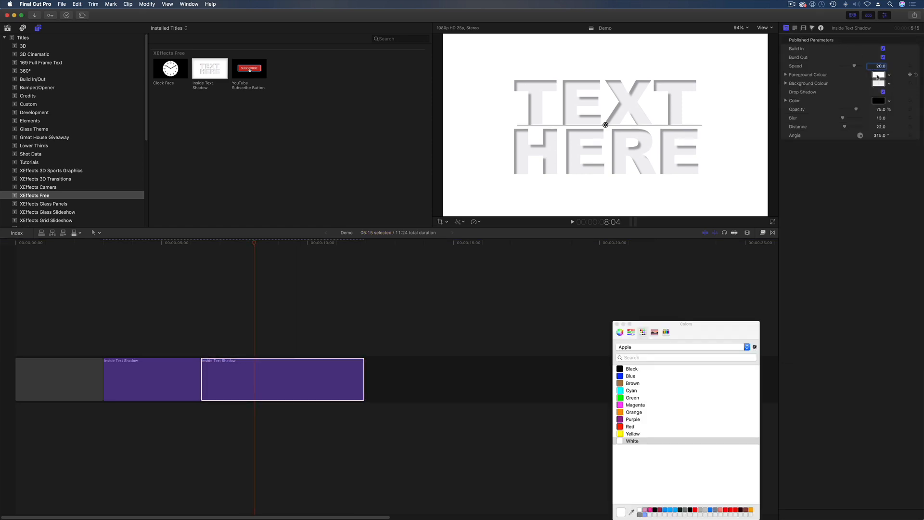
pyautogui.click(621, 377)
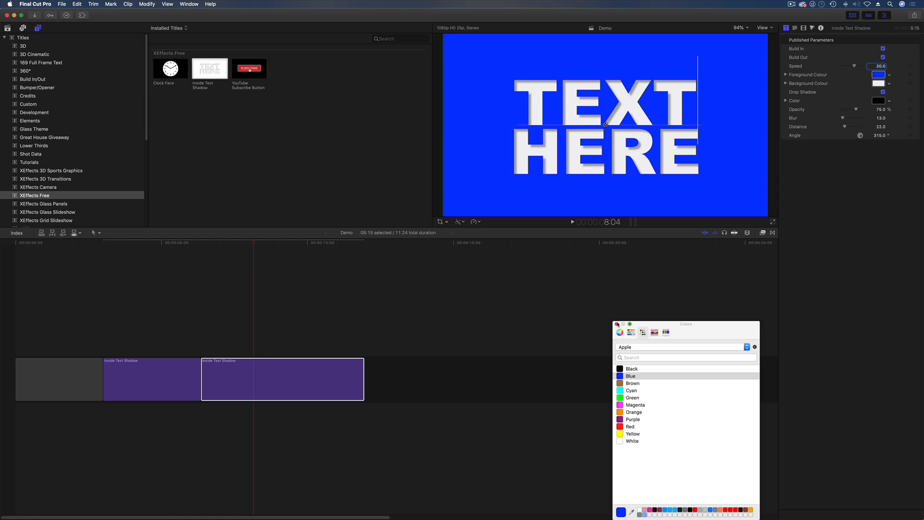
pyautogui.click(617, 324)
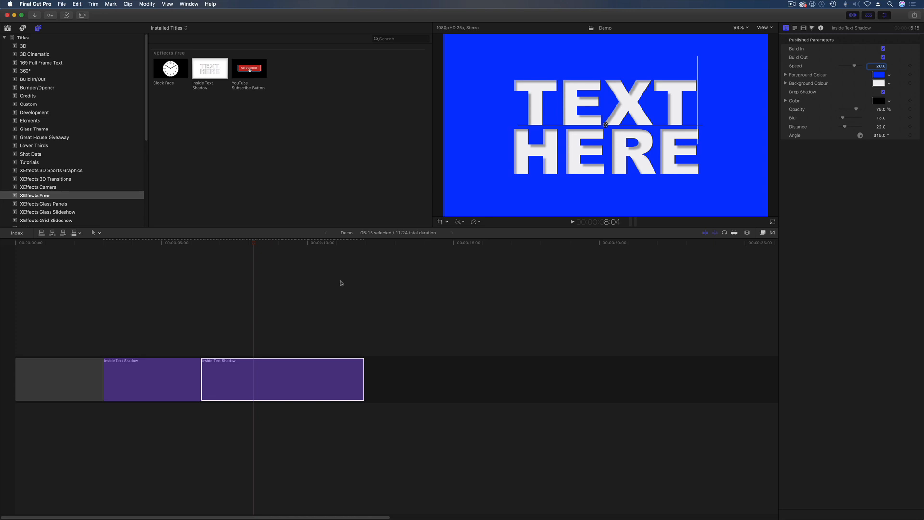
# Play the second title from its start to check the build-in with the blue foreground
pyautogui.click(204, 244)
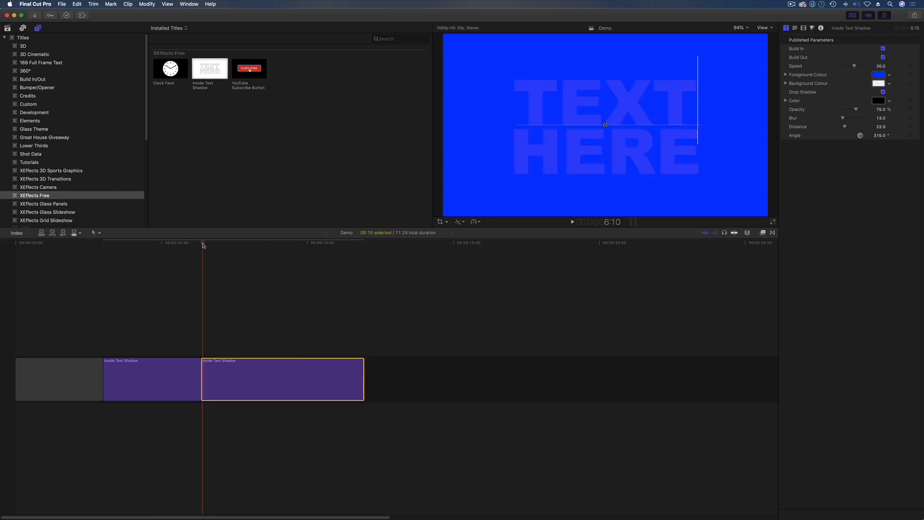
pyautogui.press('space')
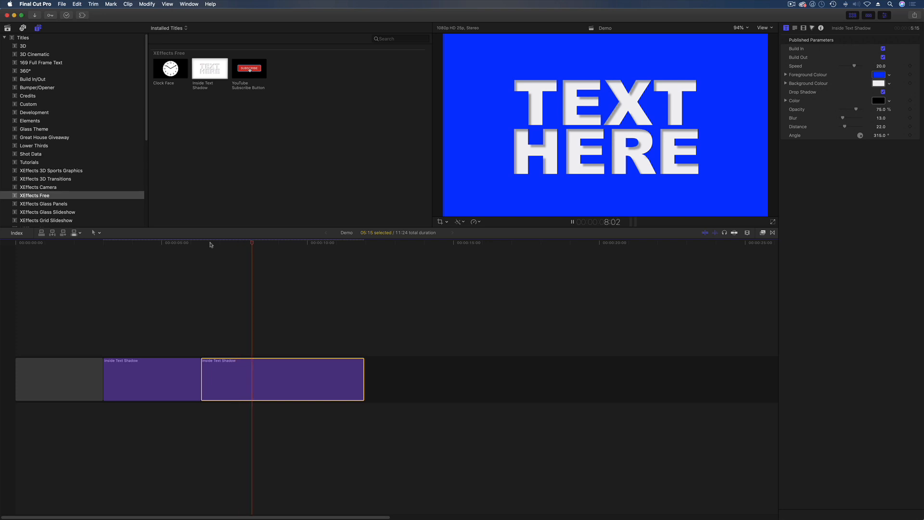
pyautogui.press('space')
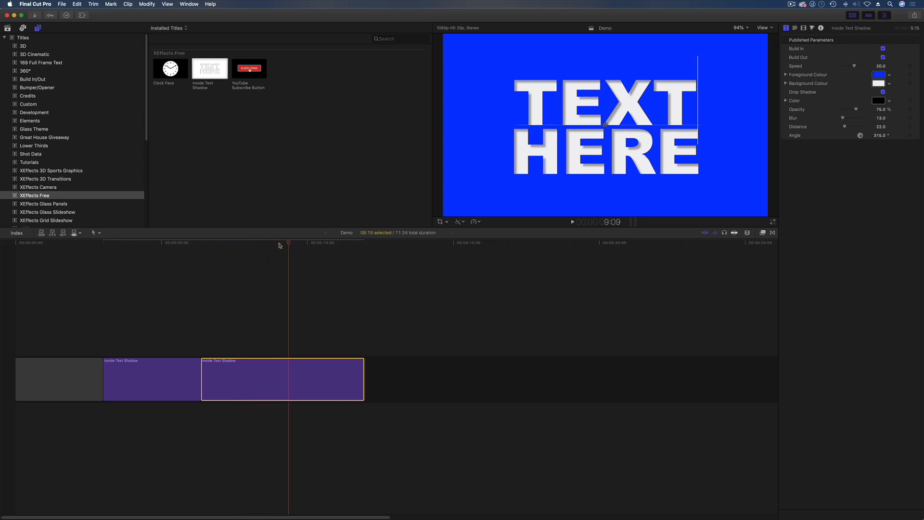